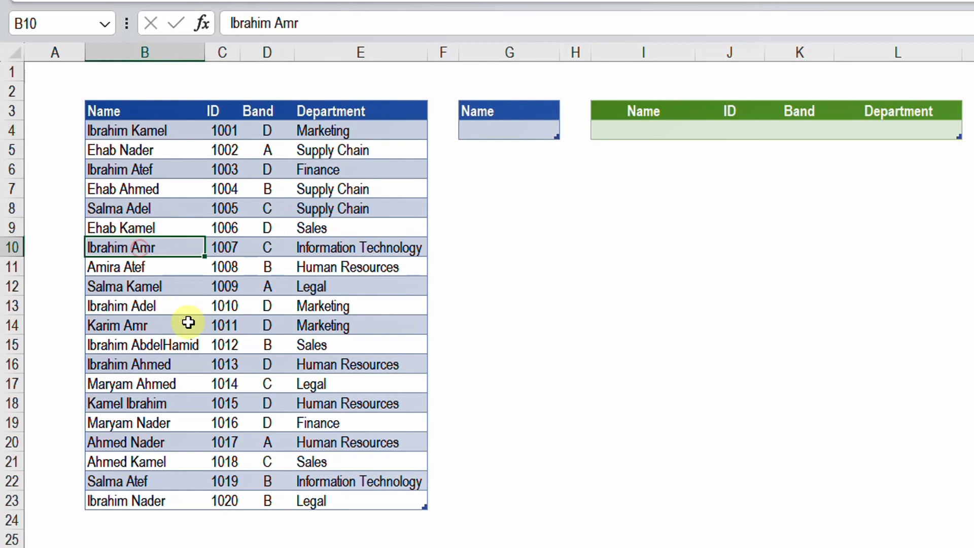
Copy the employee name in cell B10 into the filter table's cell G4 and refresh the green results table
{"action": "key", "text": "ctrl+c"}
{"action": "left_click", "coordinate": [507, 131]}
{"action": "key", "text": "ctrl+v"}
{"action": "right_click", "coordinate": [626, 125]}
{"action": "left_click", "coordinate": [626, 126]}
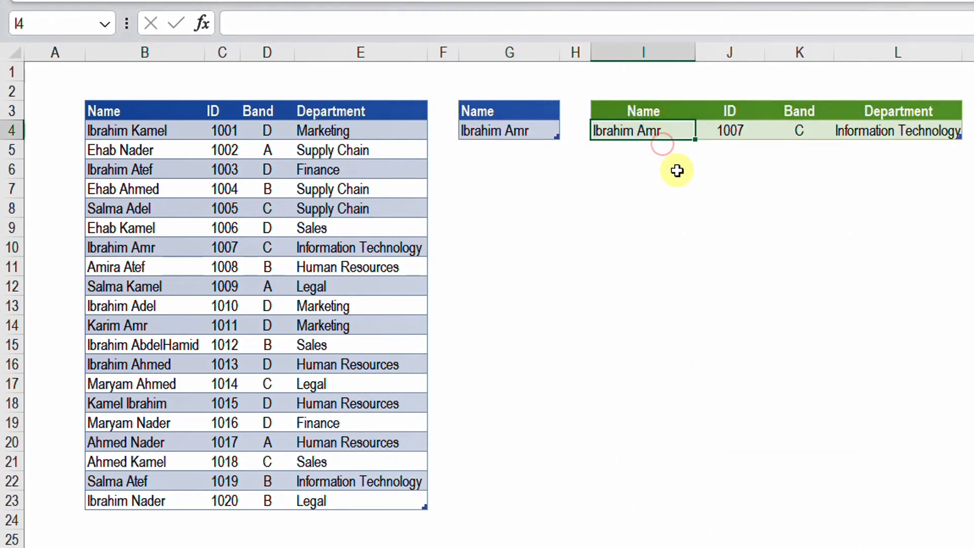
{"action": "left_click", "coordinate": [677, 179]}
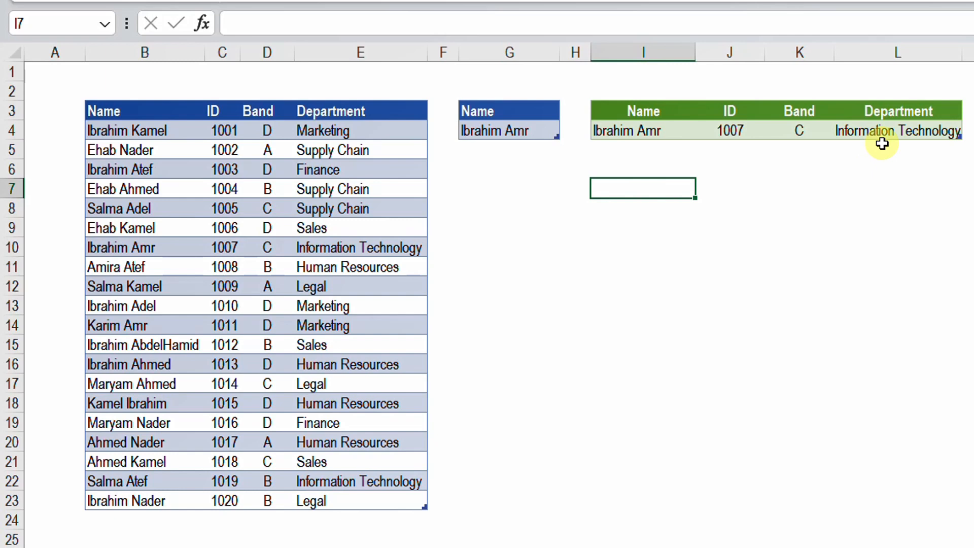
Change the filter table's header to ID, enter the ID of the row 8 employee beneath it, and refresh the results table
{"action": "left_click", "coordinate": [532, 117]}
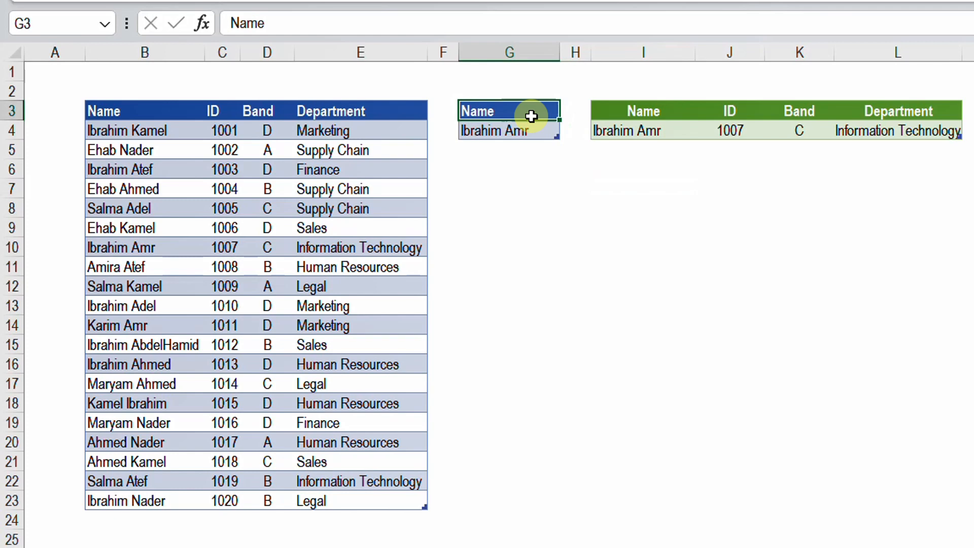
{"action": "type", "text": "ID"}
{"action": "key", "text": "Return"}
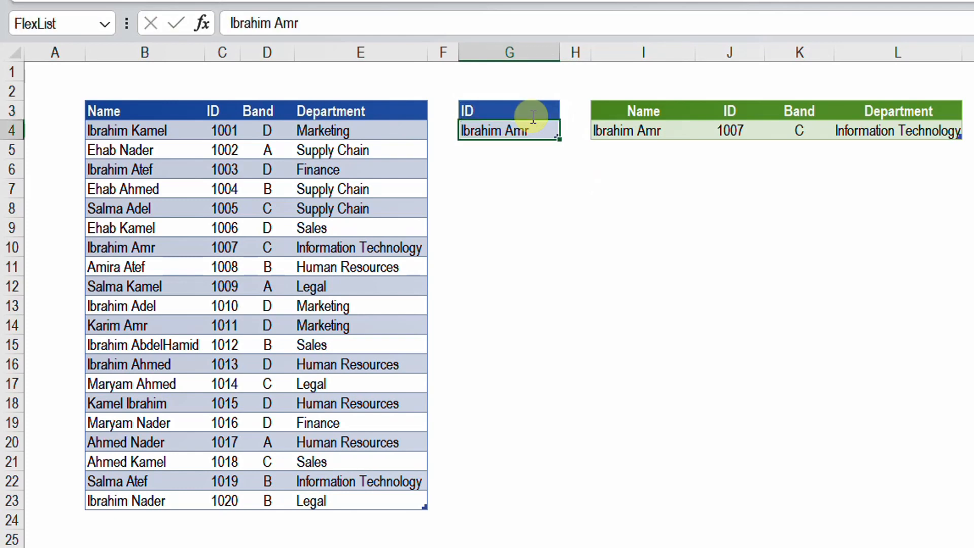
{"action": "type", "text": "1005"}
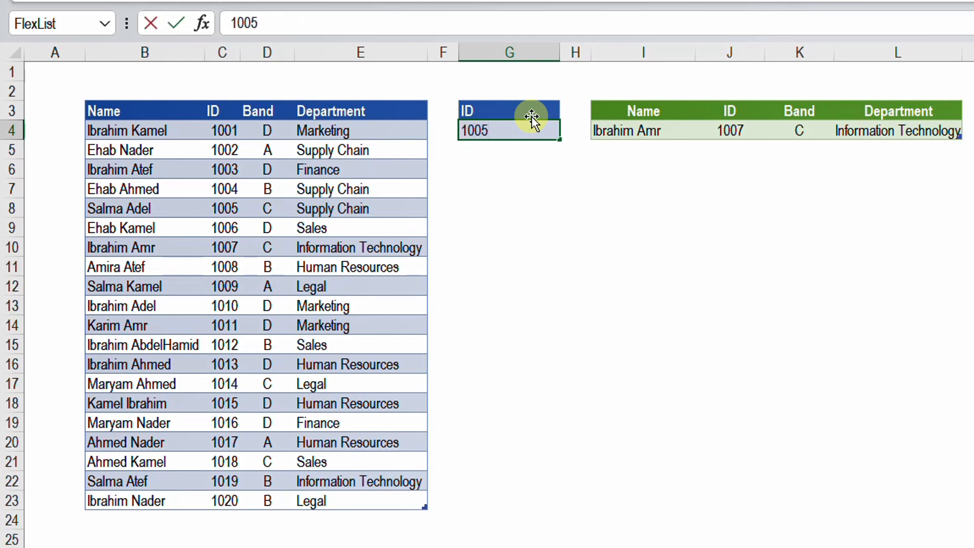
{"action": "key", "text": "Return"}
{"action": "right_click", "coordinate": [768, 131]}
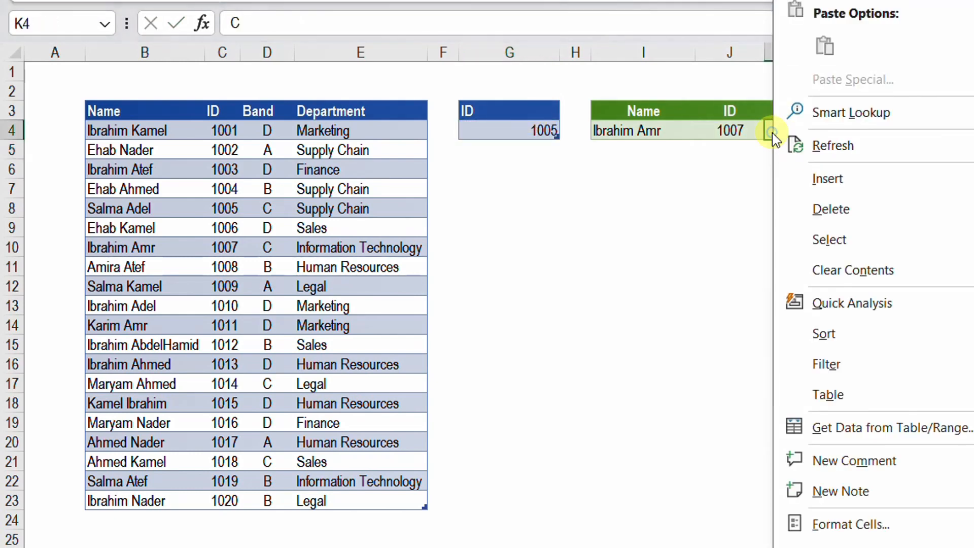
{"action": "left_click", "coordinate": [812, 151]}
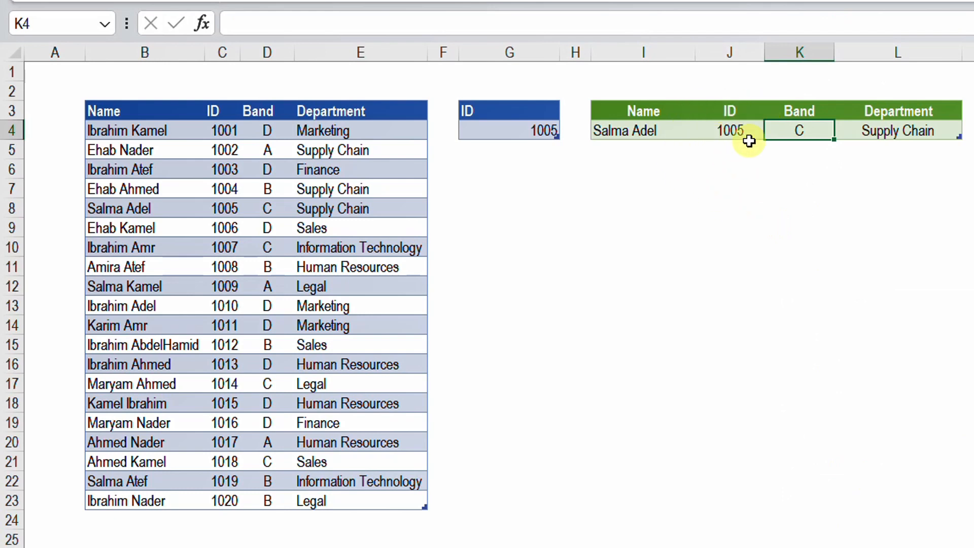
{"action": "left_click", "coordinate": [645, 132]}
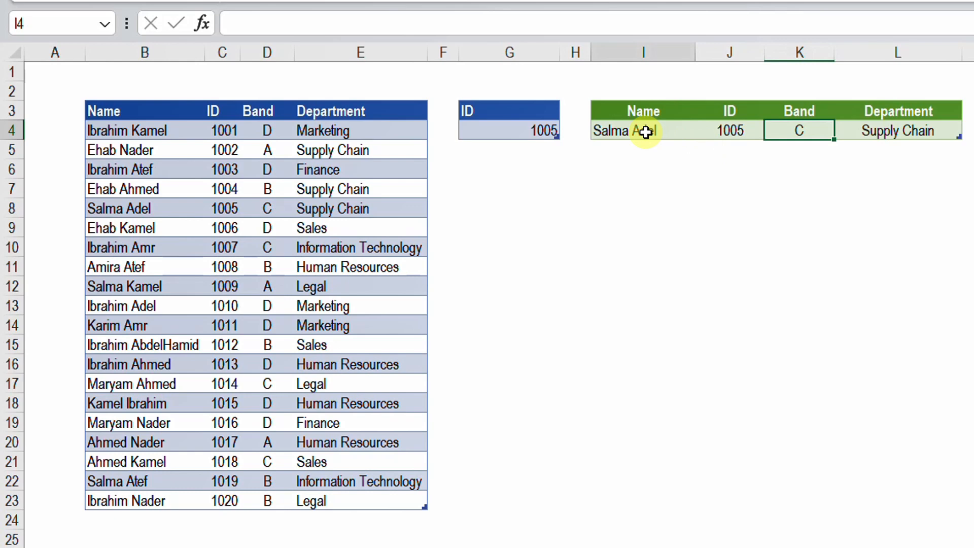
{"action": "key", "text": "Right"}
{"action": "key", "text": "Right"}
{"action": "key", "text": "Right"}
Change the filter table's header to Band, enter A as the criterion, and refresh the results table
{"action": "left_click", "coordinate": [536, 108]}
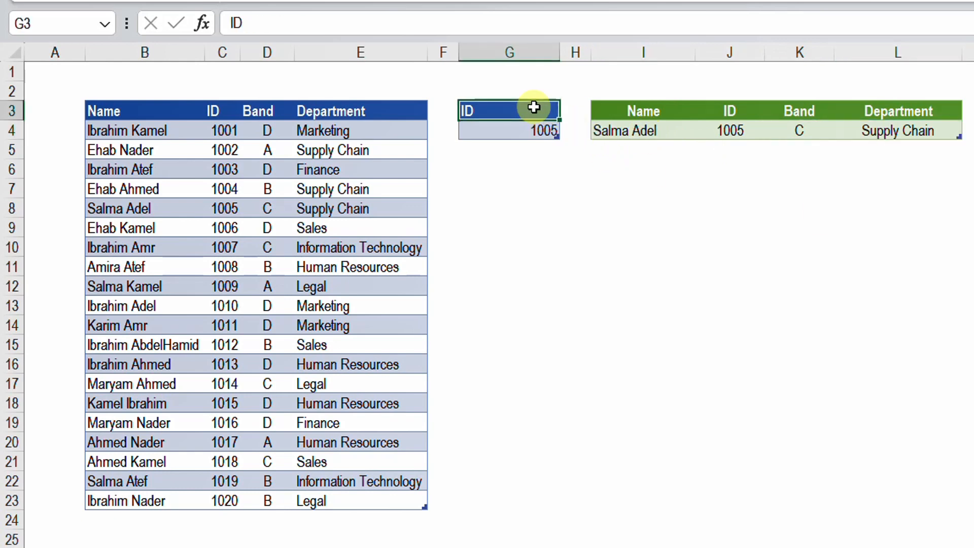
{"action": "type", "text": "Band"}
{"action": "key", "text": "Return"}
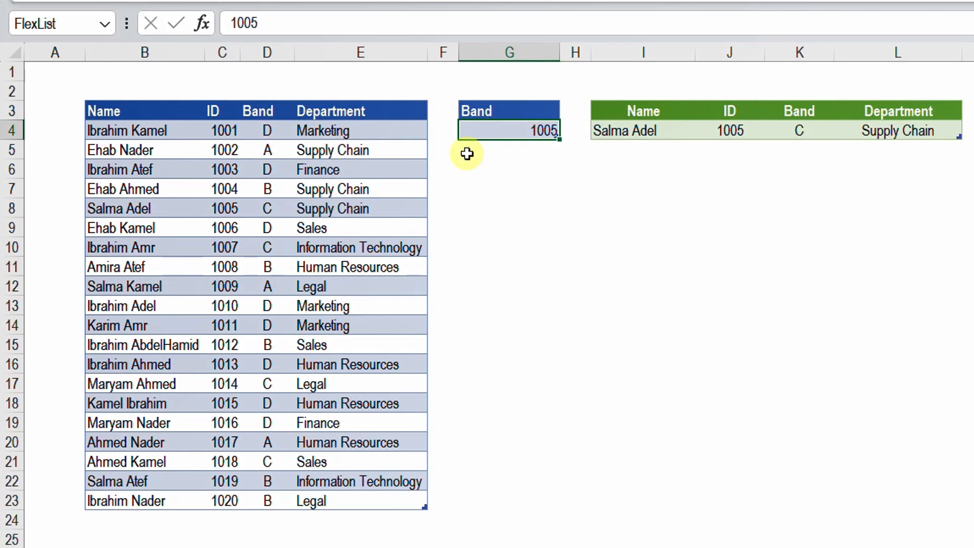
{"action": "type", "text": "A"}
{"action": "key", "text": "Return"}
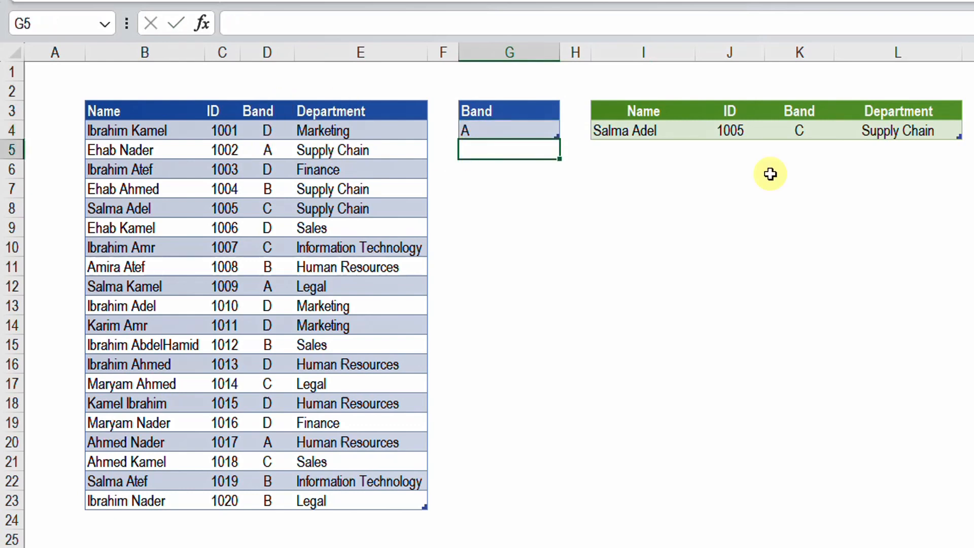
{"action": "left_click", "coordinate": [777, 133]}
{"action": "right_click", "coordinate": [776, 133]}
{"action": "left_click", "coordinate": [818, 148]}
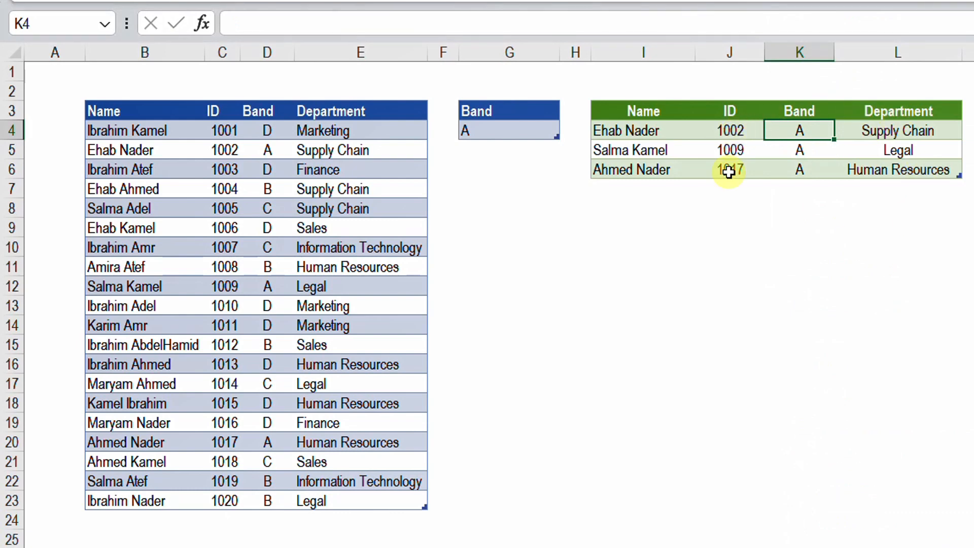
Add D as a second criterion in cell G5 and refresh the results table
{"action": "left_click", "coordinate": [512, 152]}
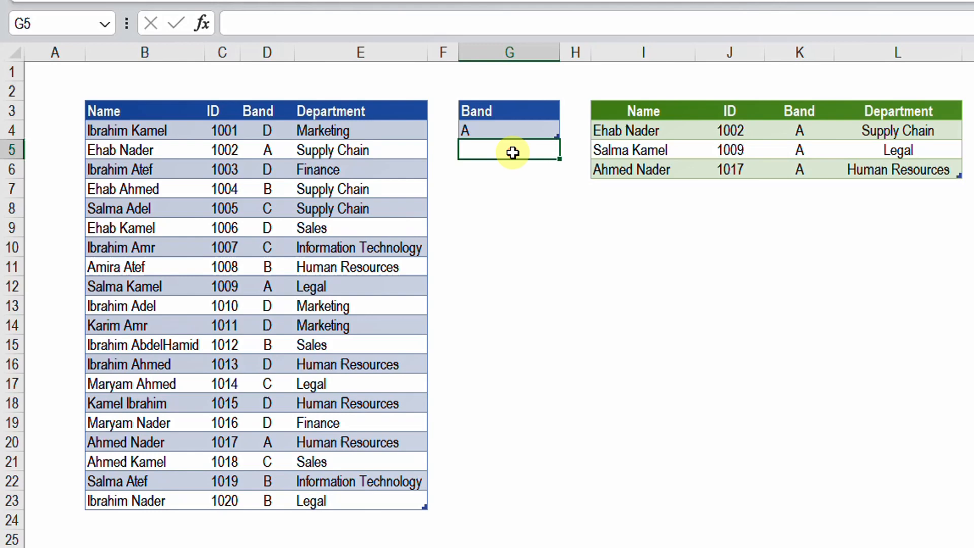
{"action": "type", "text": "D"}
{"action": "key", "text": "Return"}
{"action": "right_click", "coordinate": [703, 151]}
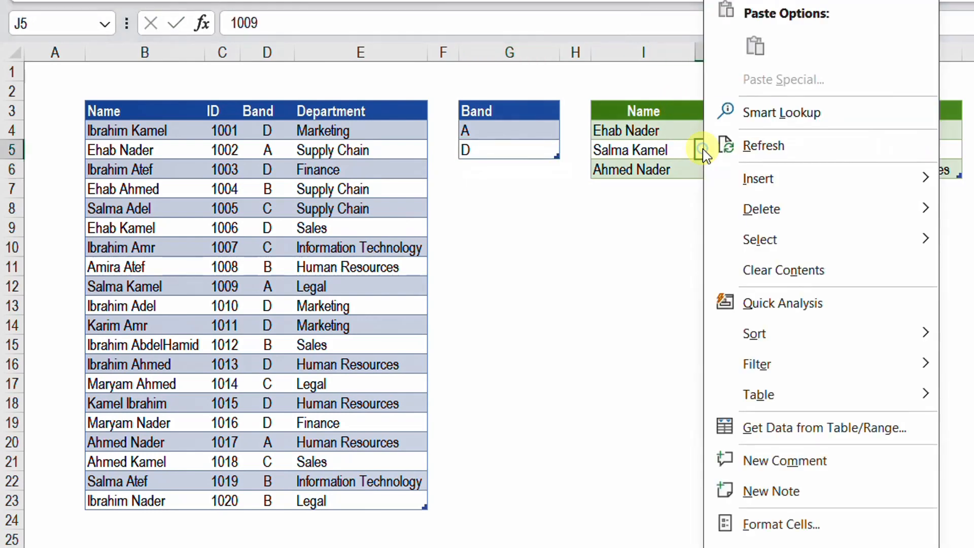
{"action": "left_click", "coordinate": [763, 147]}
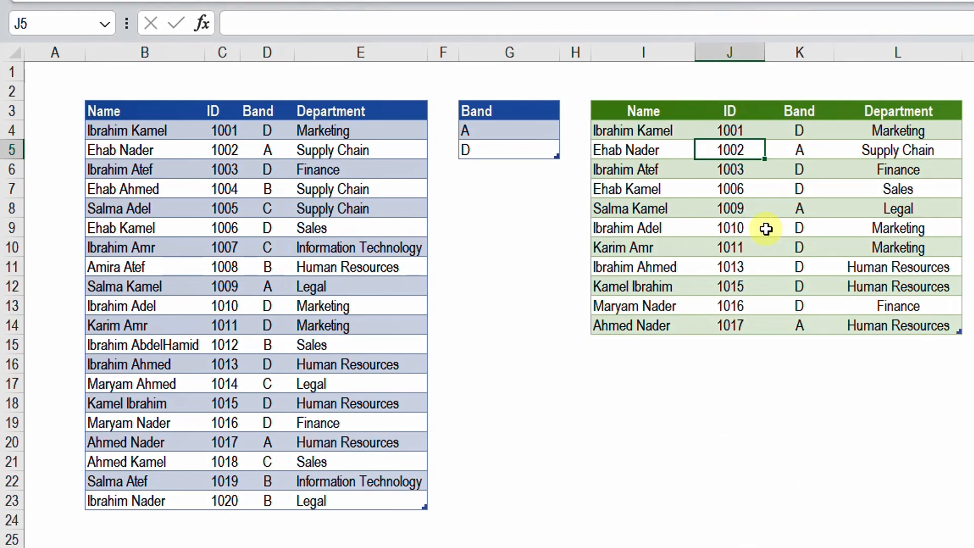
Change the filter table's header in cell G3 to Department
{"action": "left_click", "coordinate": [534, 112]}
{"action": "type", "text": "De"}
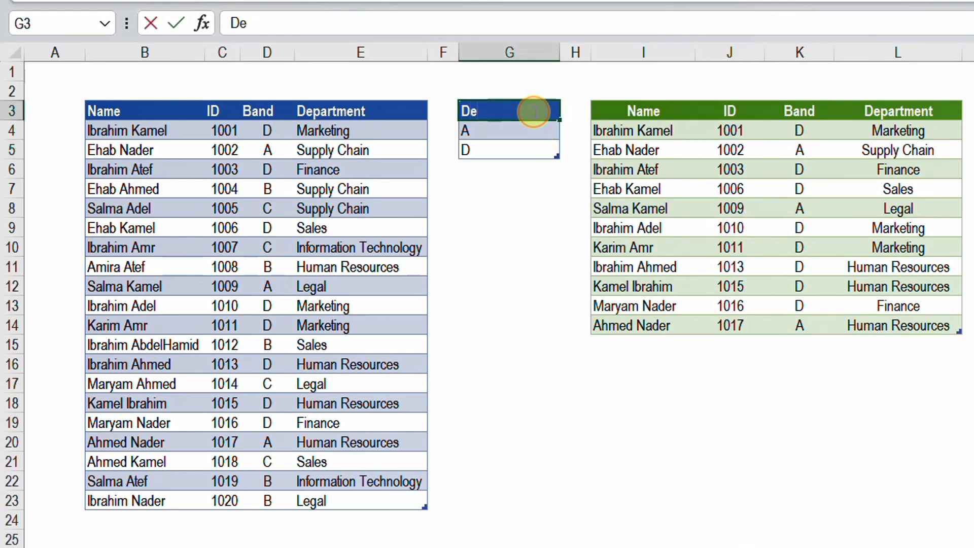
{"action": "type", "text": "partment"}
{"action": "key", "text": "Return"}
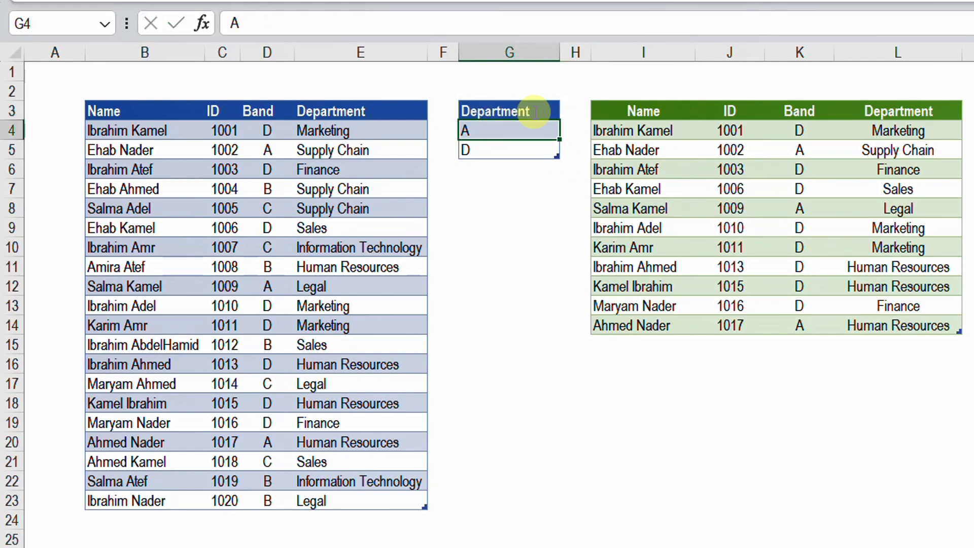
Copy Supply Chain and Finance from cells E5 and E6 into the filter table starting at G4, and refresh the results table
{"action": "left_click", "coordinate": [355, 149]}
{"action": "left_click", "coordinate": [357, 165], "text": "ctrl"}
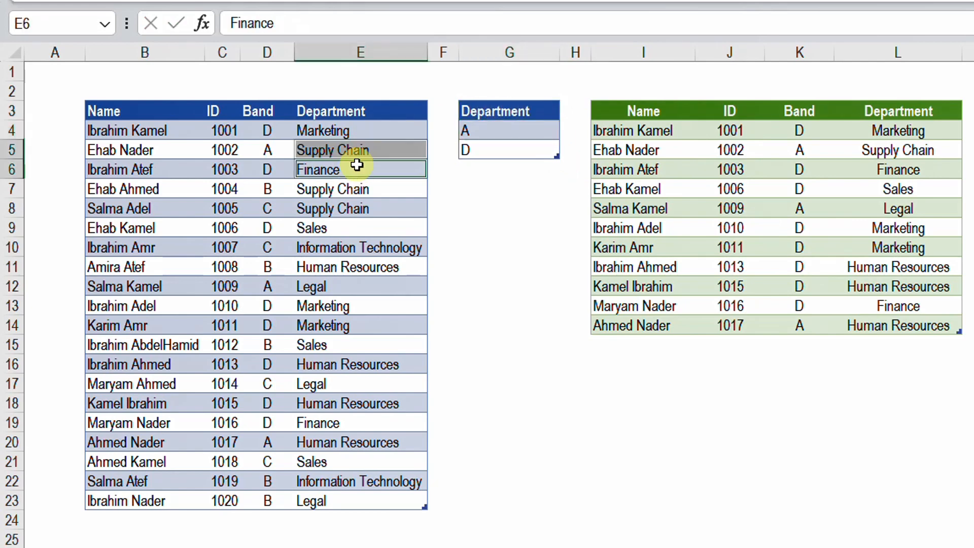
{"action": "key", "text": "ctrl+c"}
{"action": "left_click", "coordinate": [509, 130]}
{"action": "key", "text": "ctrl+v"}
{"action": "right_click", "coordinate": [701, 165]}
{"action": "left_click", "coordinate": [766, 154]}
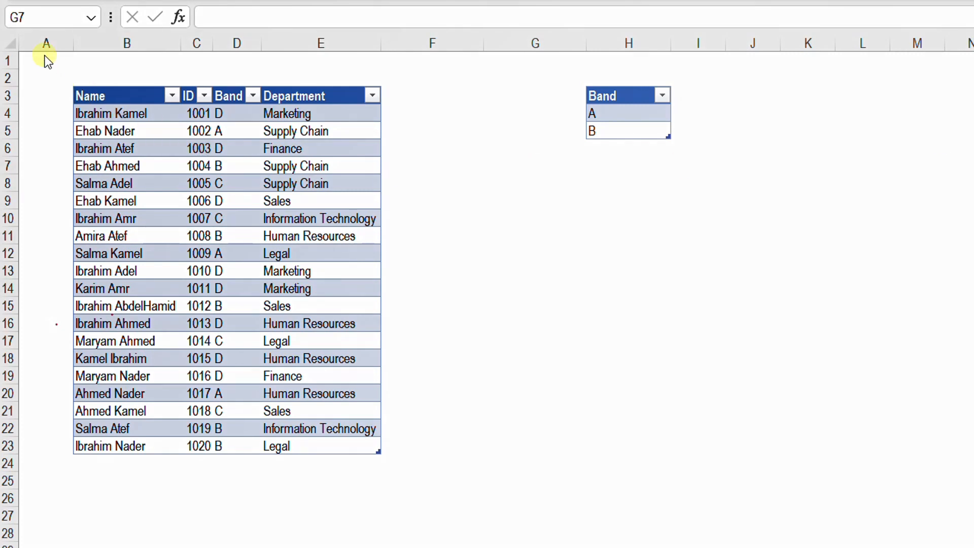
Annotate the data table with a red outline, a circle around band A in row 5, and a check mark beside that row's department
{"action": "mouse_move", "coordinate": [44, 56]}
{"action": "left_mouse_down"}
{"action": "mouse_move", "coordinate": [56, 269]}
{"action": "mouse_move", "coordinate": [329, 478]}
{"action": "mouse_move", "coordinate": [415, 489]}
{"action": "left_mouse_up"}
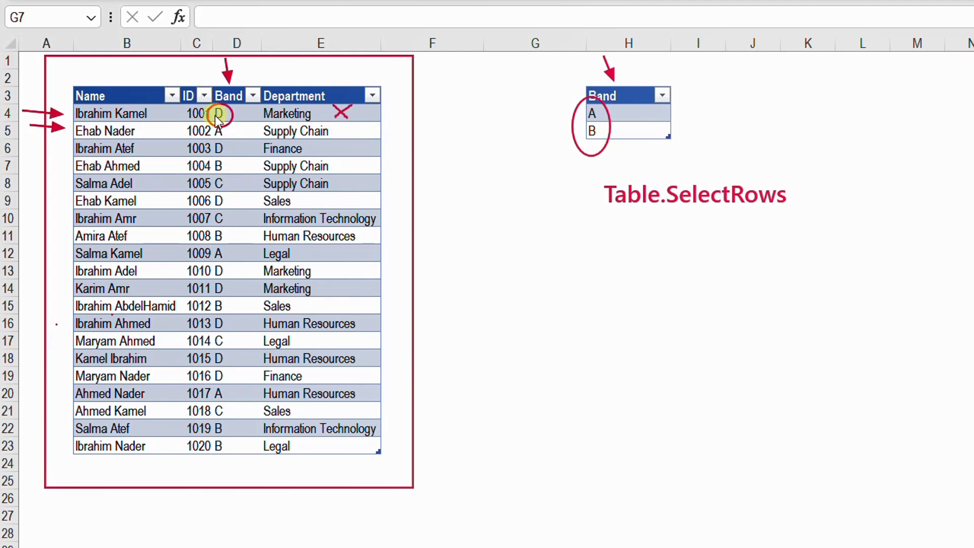
{"action": "left_click_drag", "start_coordinate": [206, 117], "coordinate": [233, 142]}
{"action": "left_click_drag", "start_coordinate": [339, 124], "coordinate": [371, 122]}
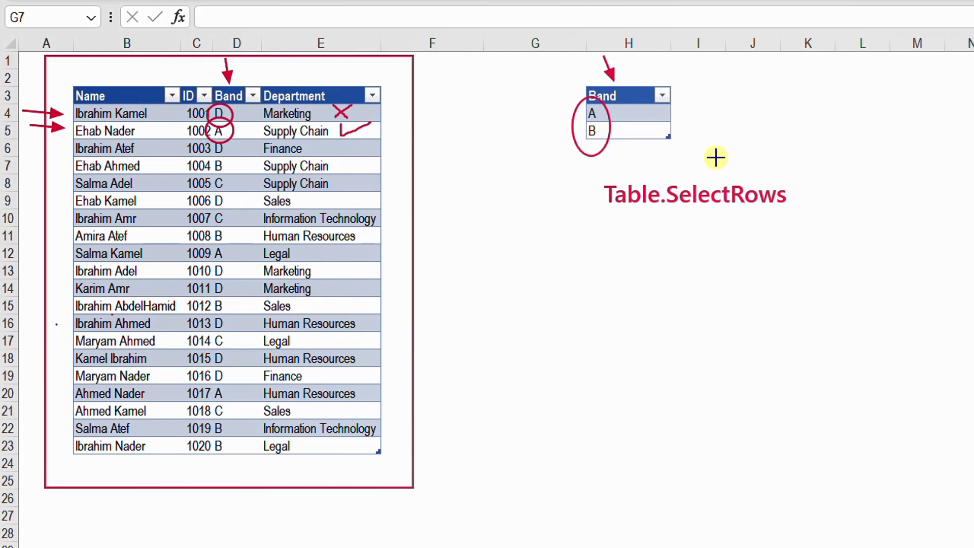
Write the red annotation notes "List.Contains" and "Table.Column" one below the other under the Table.SelectRows note
{"action": "left_click", "coordinate": [619, 248]}
{"action": "type", "text": "List."}
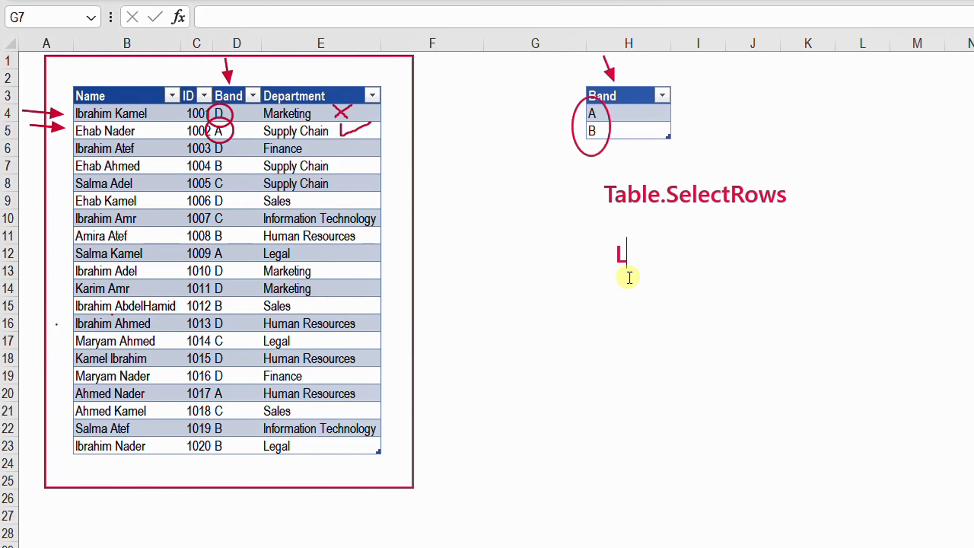
{"action": "type", "text": "Contains"}
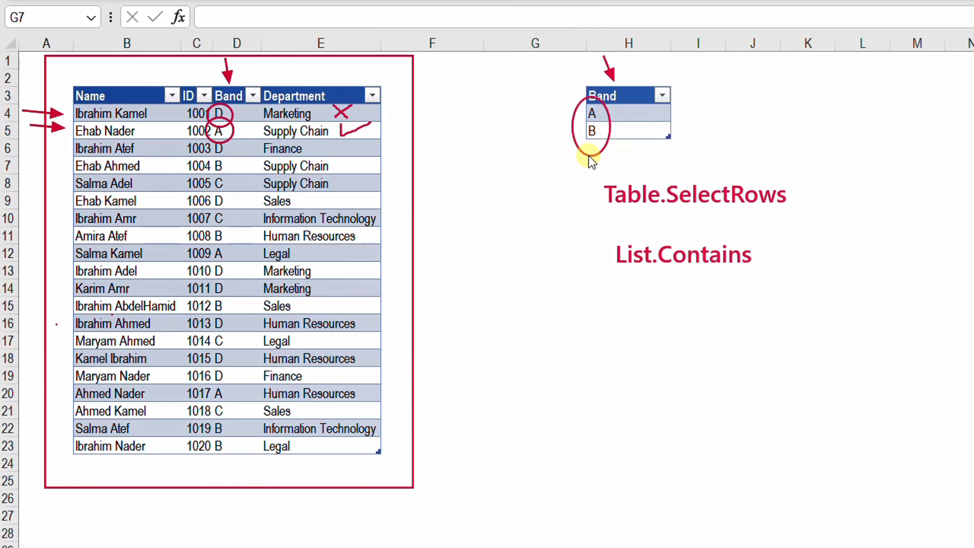
{"action": "left_click", "coordinate": [626, 302]}
{"action": "type", "text": "Table."}
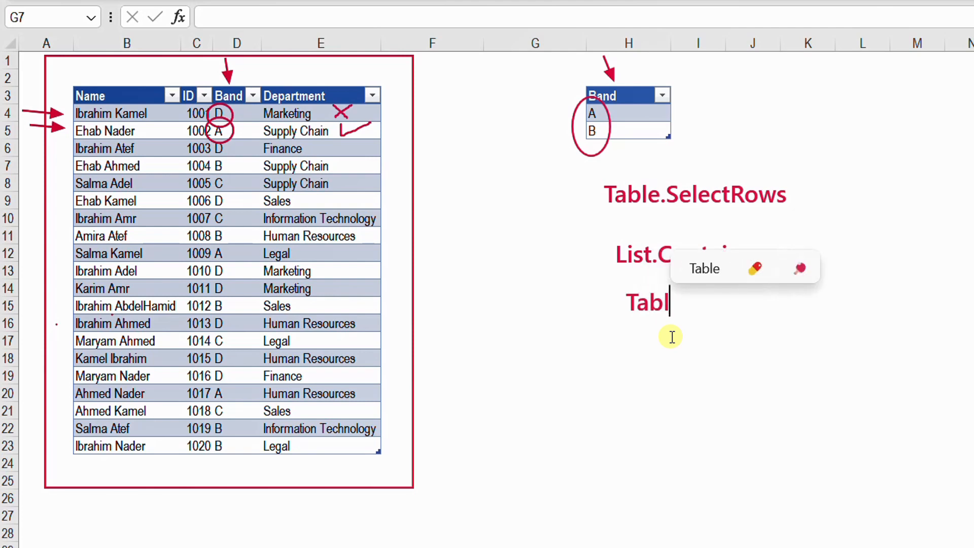
{"action": "type", "text": "Column"}
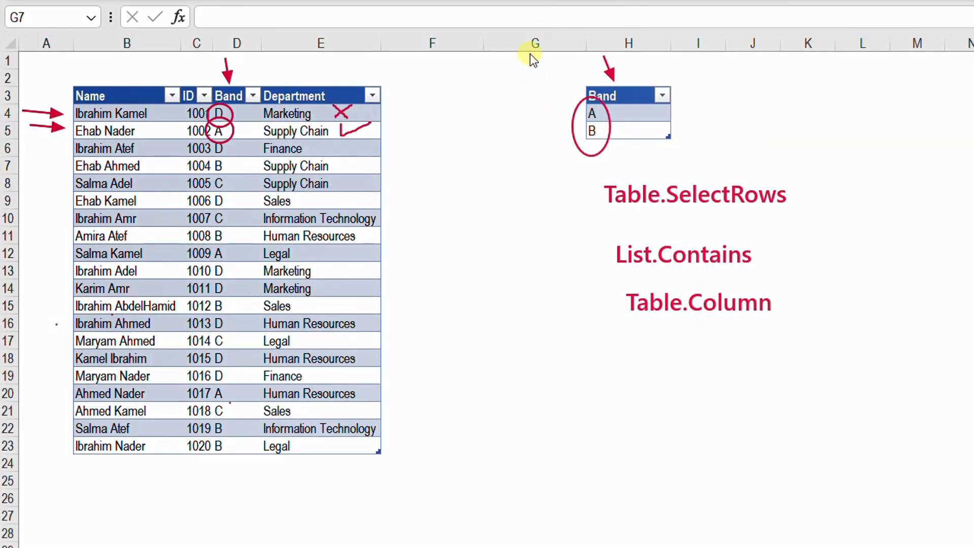
Outline the Band filter table with a red rectangle and add the note "Table.ColumNames" below the Table.Column note
{"action": "left_click_drag", "start_coordinate": [538, 77], "coordinate": [760, 168]}
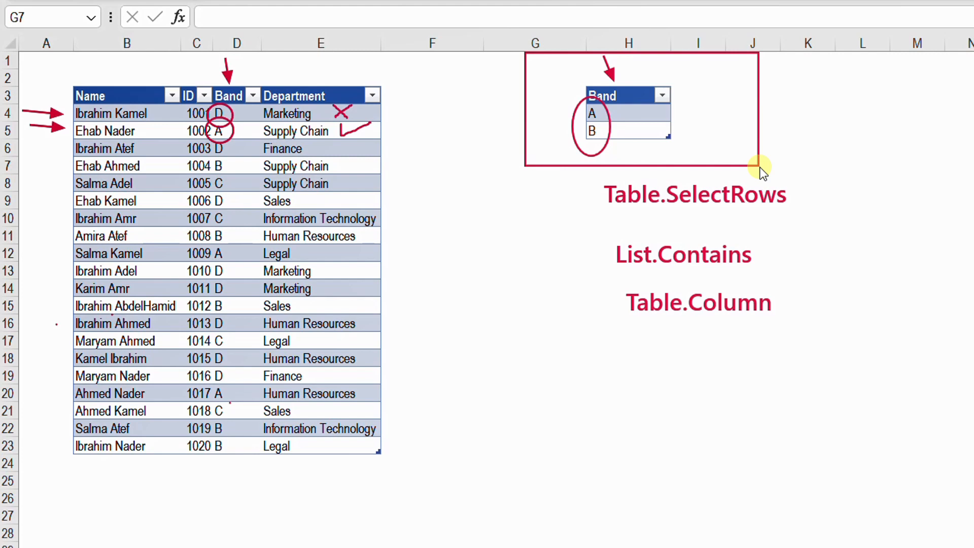
{"action": "left_click", "coordinate": [643, 363]}
{"action": "type", "text": "Table.ColumnName"}
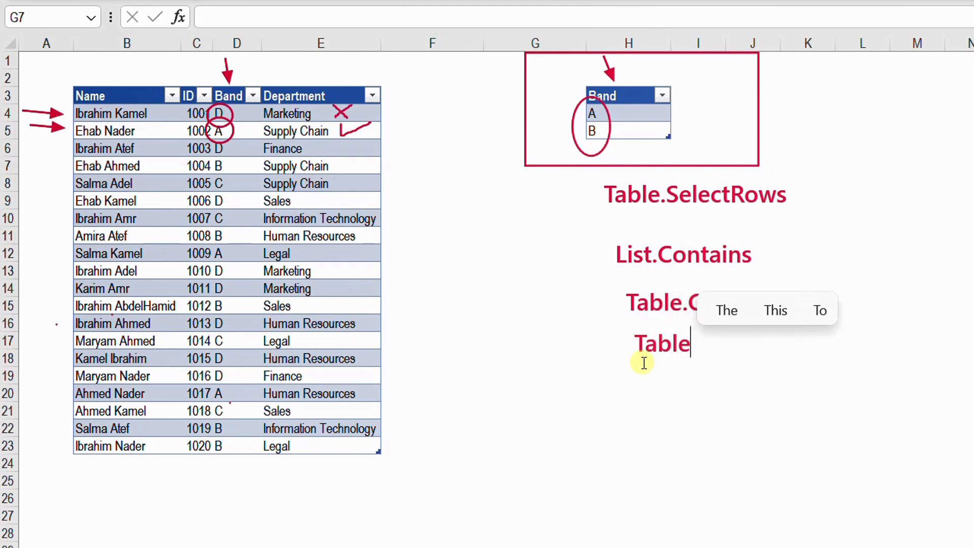
{"action": "type", "text": "s"}
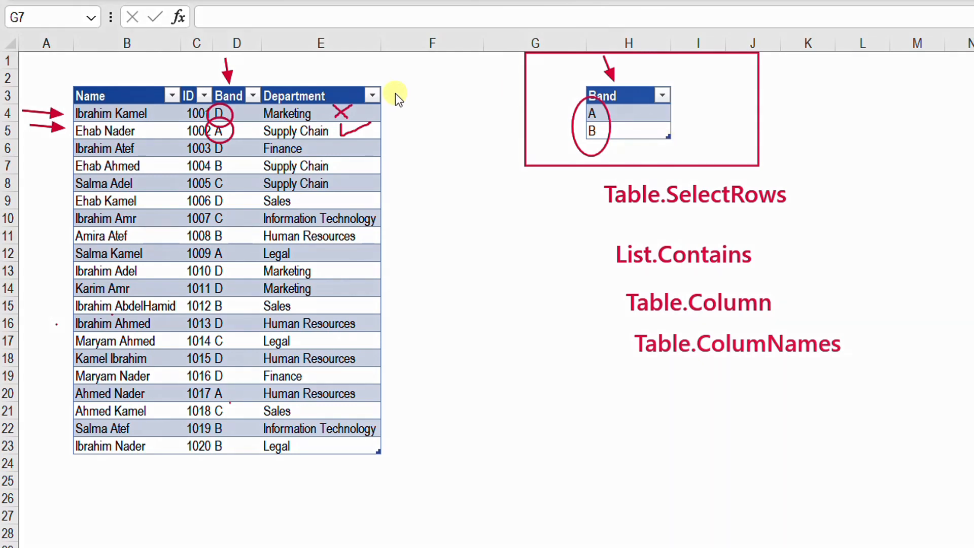
Draw a red rectangle beside the Department header and two overlapping tall rectangles beneath it alongside the data rows
{"action": "mouse_move", "coordinate": [388, 86]}
{"action": "left_mouse_down"}
{"action": "mouse_move", "coordinate": [413, 105]}
{"action": "mouse_move", "coordinate": [496, 107]}
{"action": "left_mouse_up"}
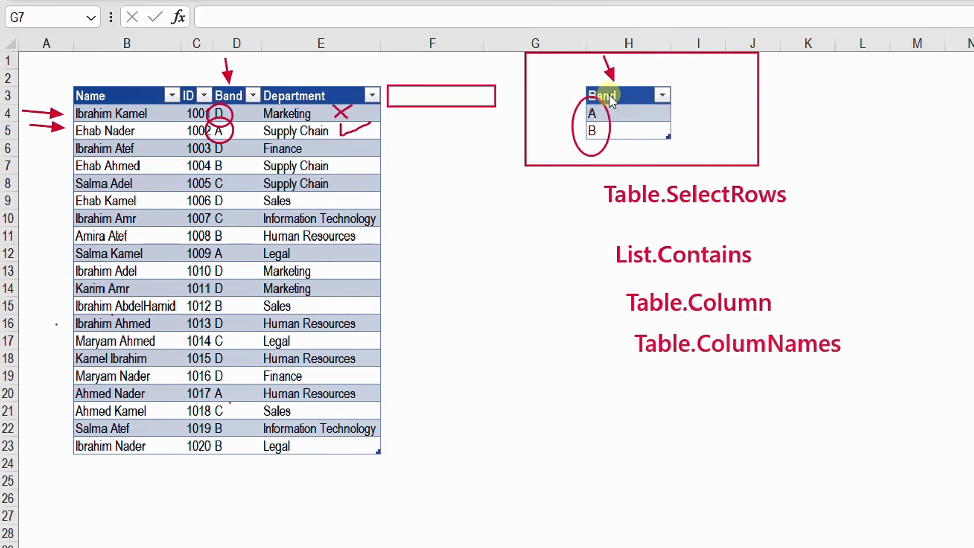
{"action": "mouse_move", "coordinate": [391, 109]}
{"action": "left_mouse_down"}
{"action": "mouse_move", "coordinate": [474, 419]}
{"action": "mouse_move", "coordinate": [495, 450]}
{"action": "left_mouse_up"}
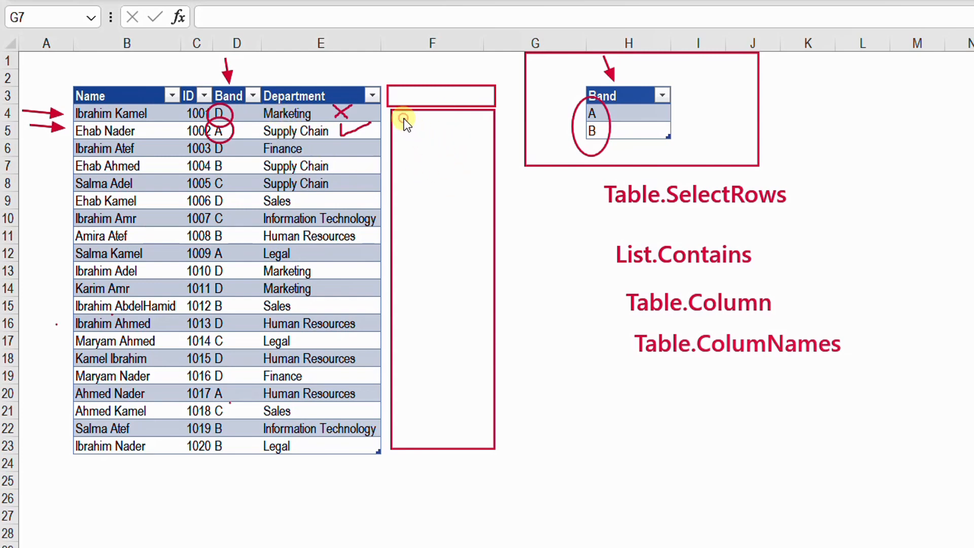
{"action": "mouse_move", "coordinate": [404, 121]}
{"action": "left_mouse_down"}
{"action": "mouse_move", "coordinate": [521, 246]}
{"action": "mouse_move", "coordinate": [521, 464]}
{"action": "left_mouse_up"}
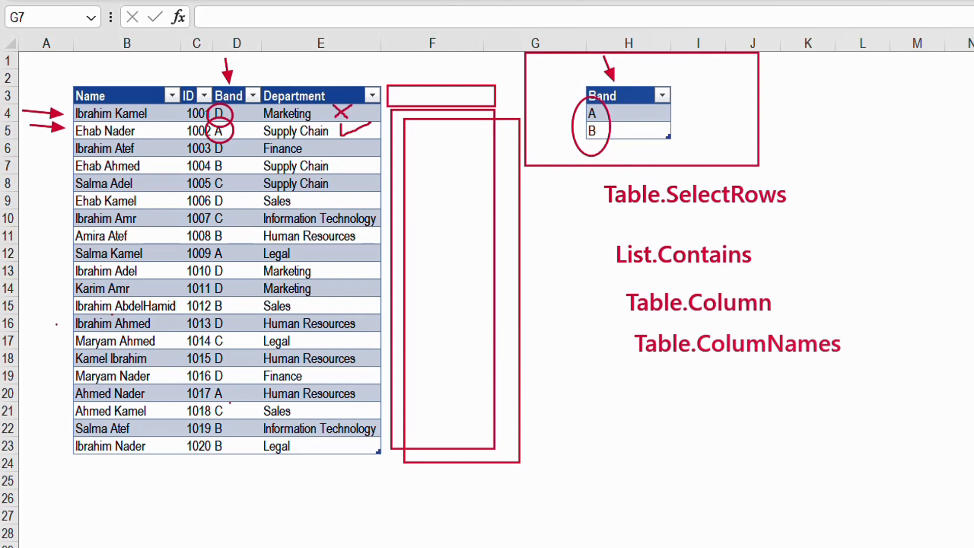
Add the red annotation note "Record.Filed" below the Table.ColumNames note
{"action": "left_click", "coordinate": [643, 398]}
{"action": "type", "text": "Recd"}
{"action": "key", "text": "BackSpace"}
{"action": "type", "text": "ord.Filed"}
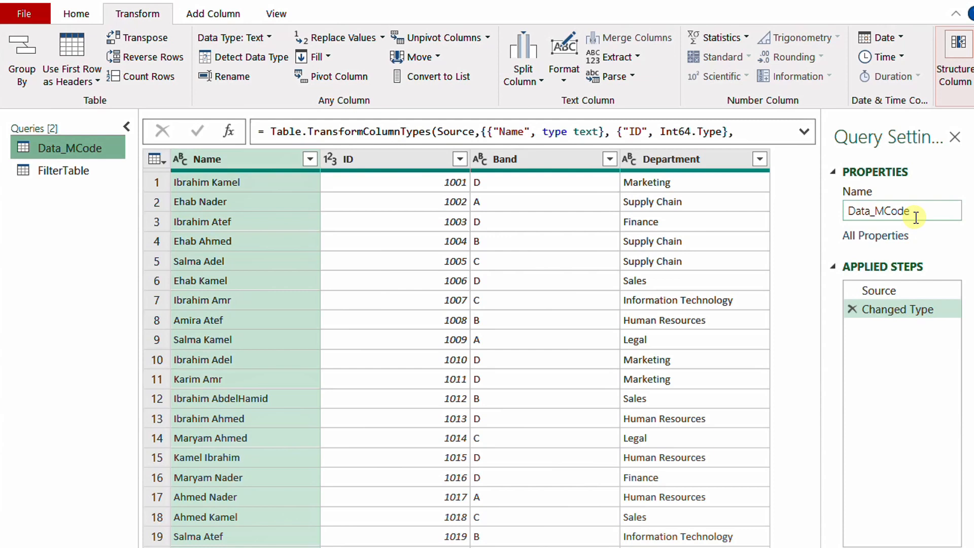
In the Power Query Editor, review the Source and Changed Type steps of the Data_MCode query and view the FilterTable query
{"action": "left_click", "coordinate": [906, 290]}
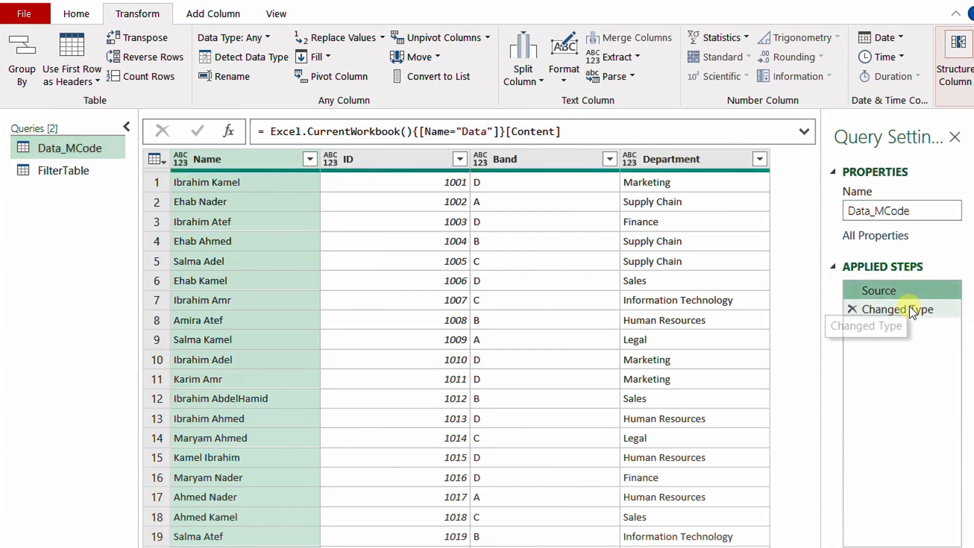
{"action": "left_click", "coordinate": [910, 308]}
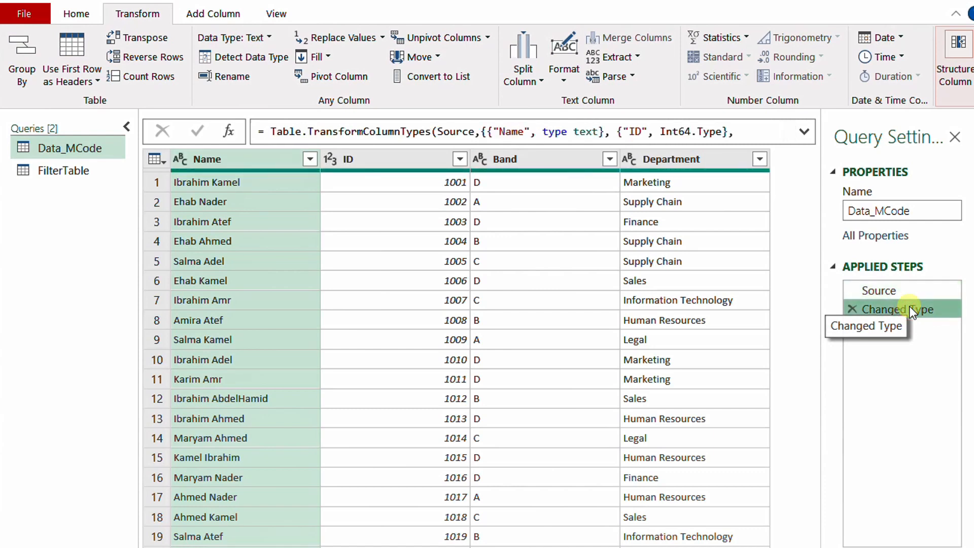
{"action": "left_click", "coordinate": [65, 171]}
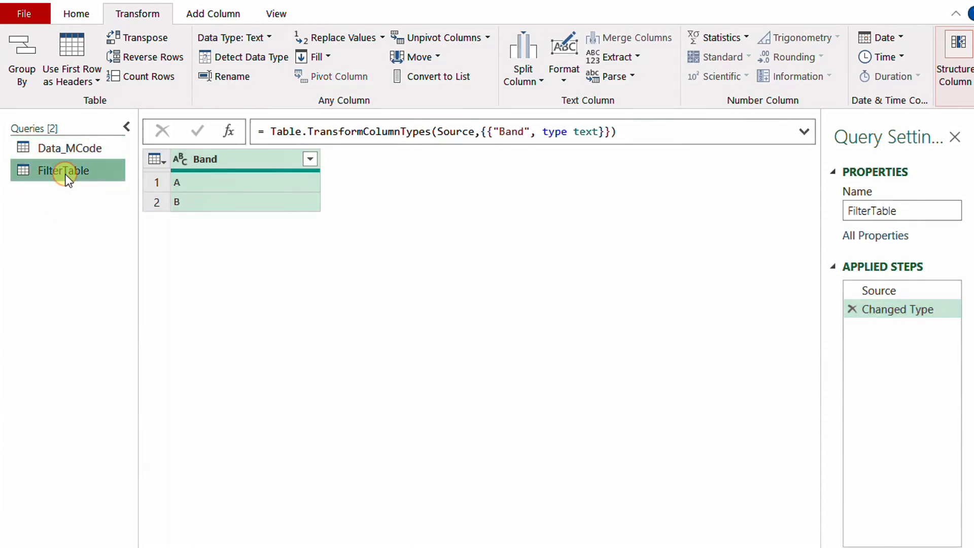
Review the Source and Changed Type steps of the FilterTable query and delete its Changed Type step
{"action": "left_click", "coordinate": [893, 288]}
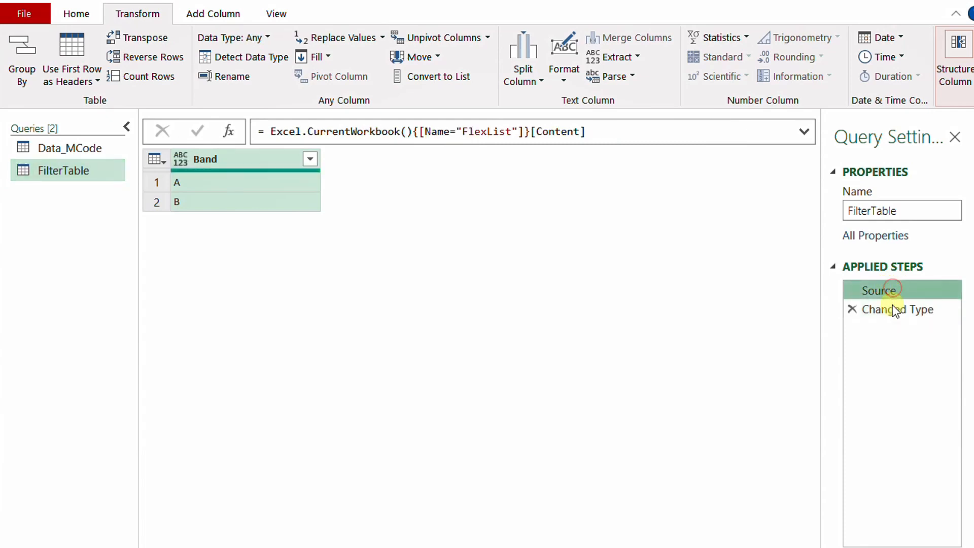
{"action": "left_click", "coordinate": [892, 308]}
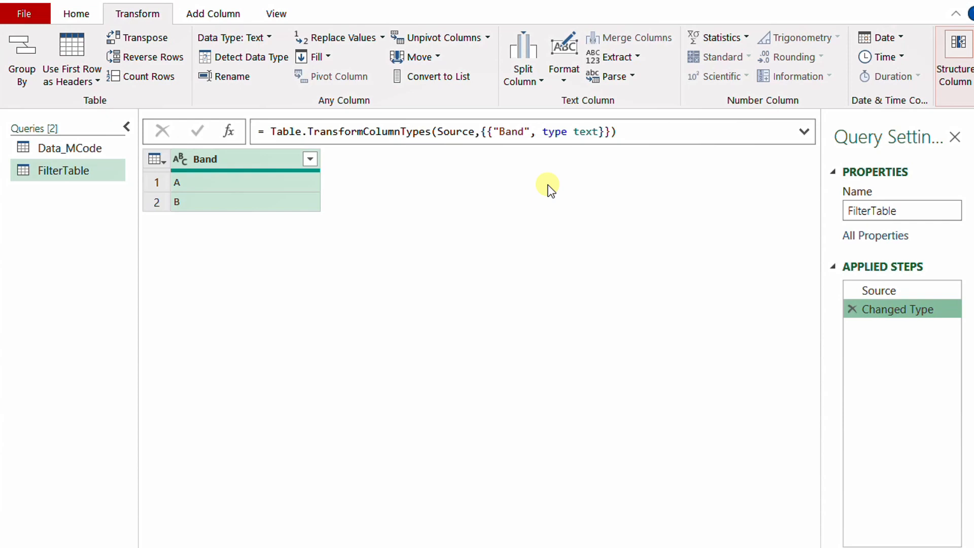
{"action": "left_click", "coordinate": [852, 309]}
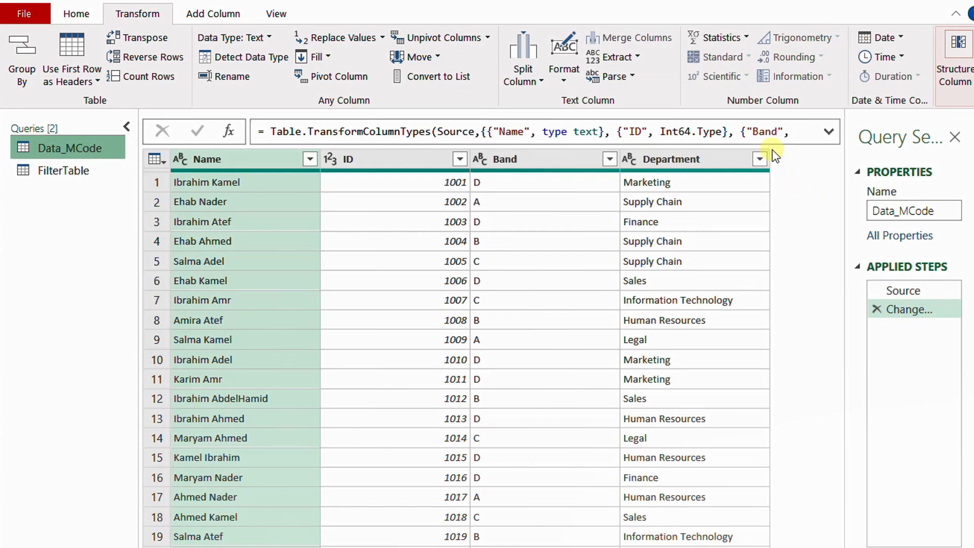
Add a custom column named Custom with the formula = _ to the Data_MCode query and preview the first row's record
{"action": "mouse_move", "coordinate": [772, 150]}
{"action": "left_mouse_down"}
{"action": "mouse_move", "coordinate": [809, 185]}
{"action": "mouse_move", "coordinate": [846, 176]}
{"action": "left_mouse_up"}
{"action": "left_click", "coordinate": [217, 15]}
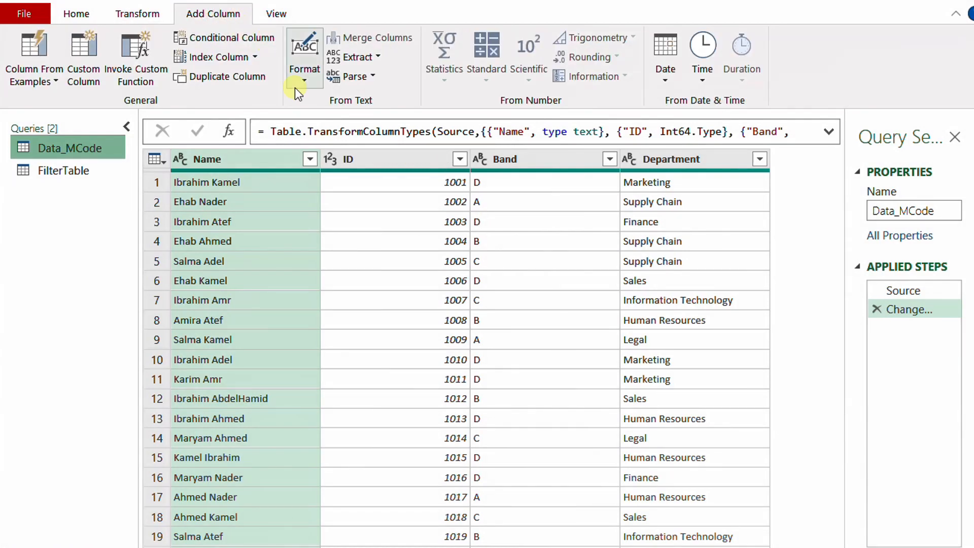
{"action": "left_click", "coordinate": [93, 72]}
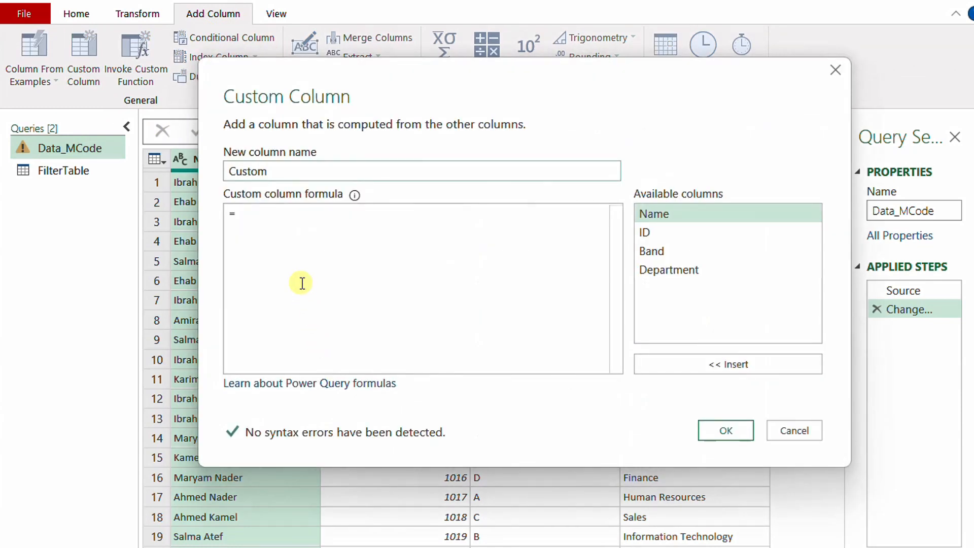
{"action": "left_click", "coordinate": [273, 210]}
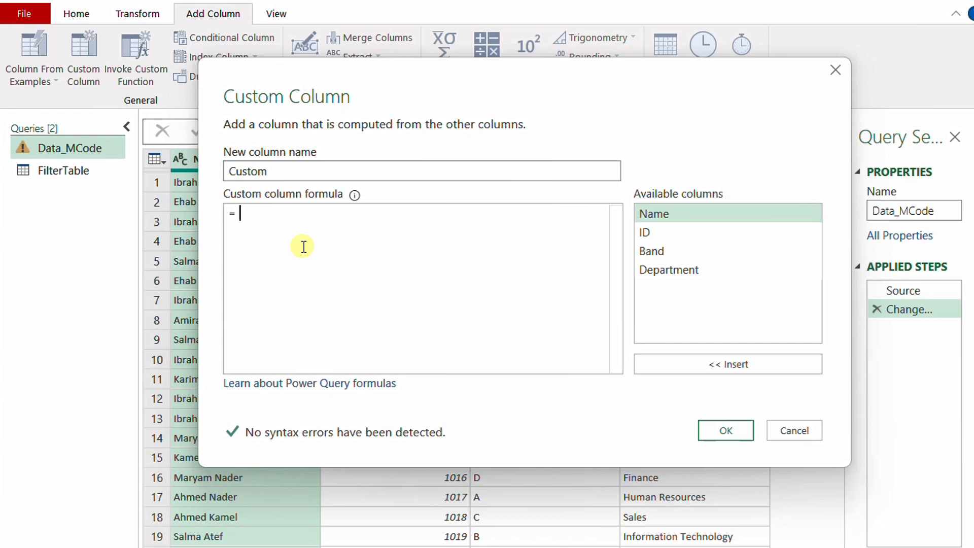
{"action": "type", "text": "_"}
{"action": "left_click_drag", "start_coordinate": [382, 77], "coordinate": [466, 225]}
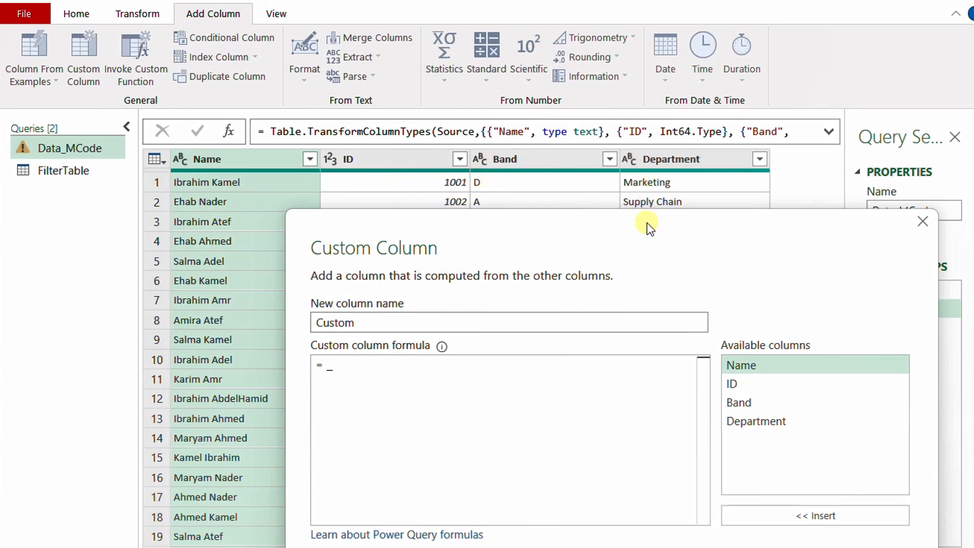
{"action": "left_click_drag", "start_coordinate": [647, 223], "coordinate": [573, 104]}
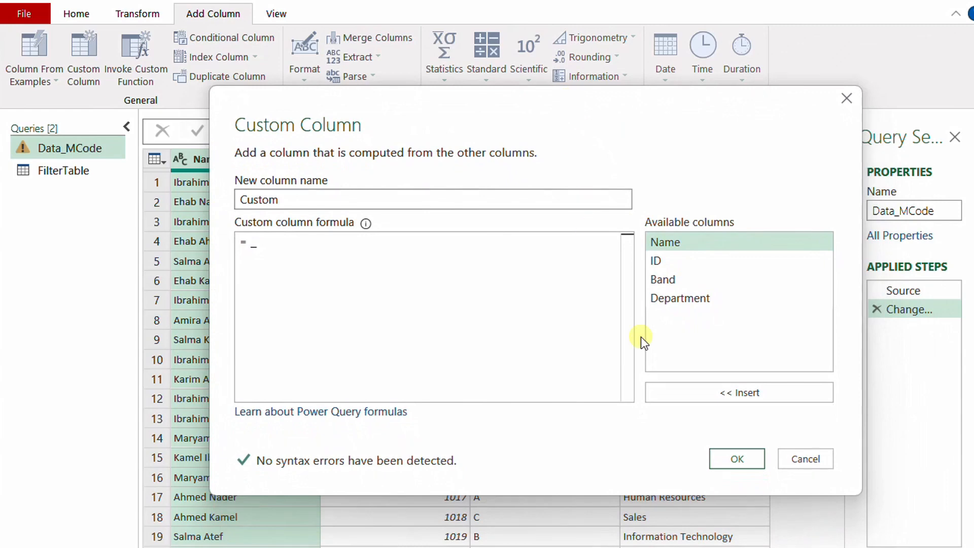
{"action": "left_click", "coordinate": [736, 460]}
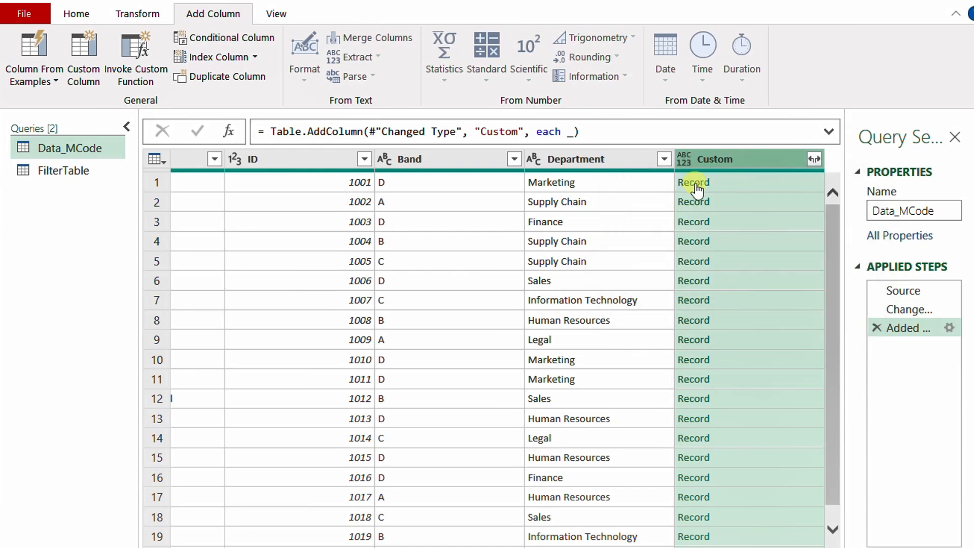
{"action": "left_click", "coordinate": [763, 179]}
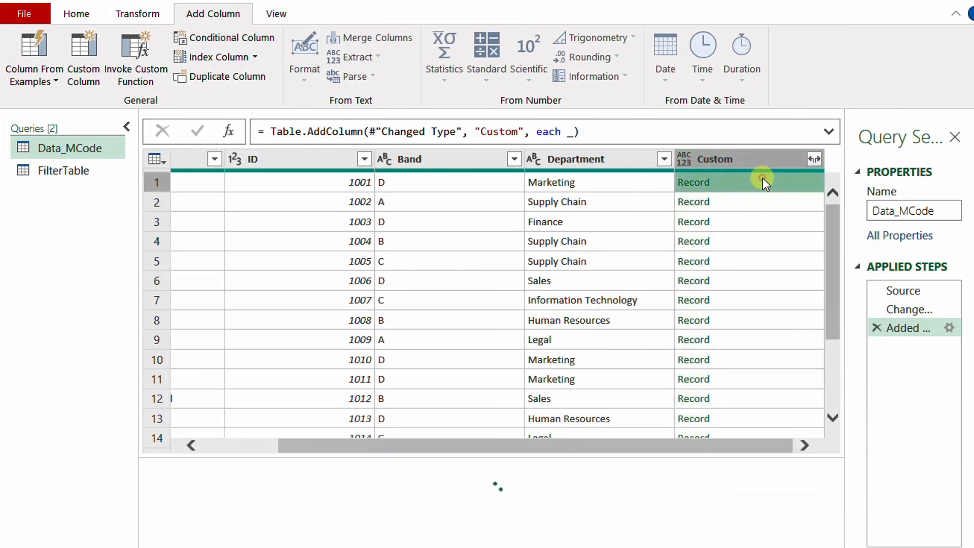
{"action": "left_click_drag", "start_coordinate": [432, 458], "coordinate": [433, 432]}
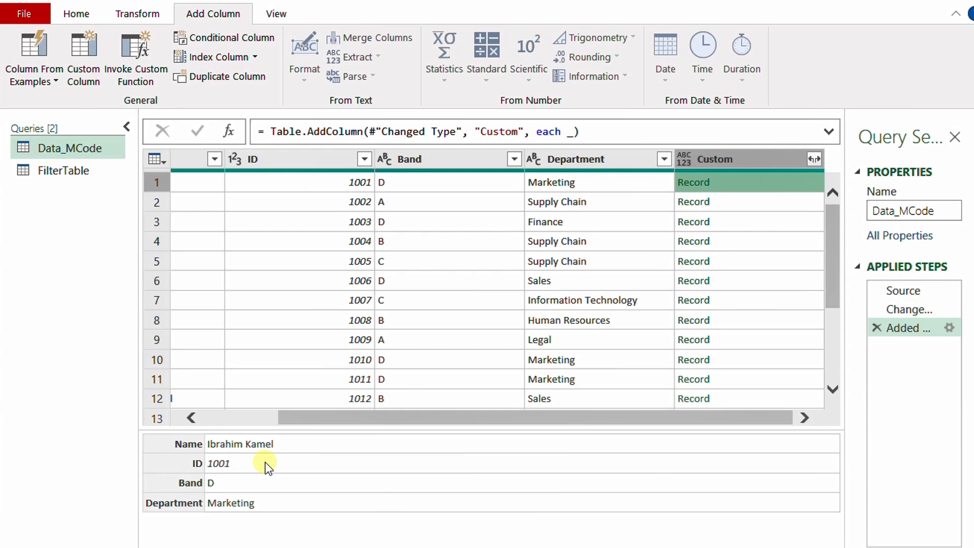
Change the Custom column's formula to = Record.Field(_,"Band")
{"action": "left_click", "coordinate": [950, 328]}
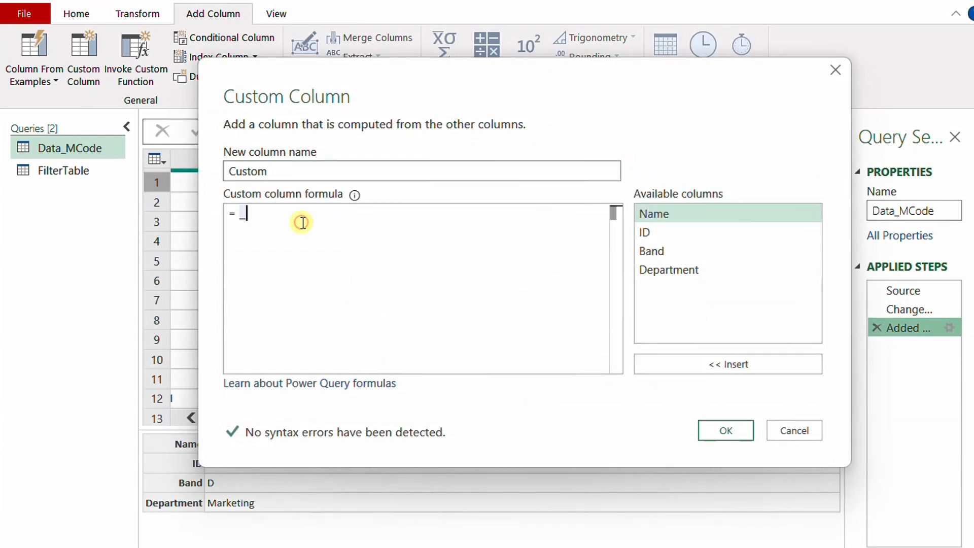
{"action": "key", "text": "BackSpace"}
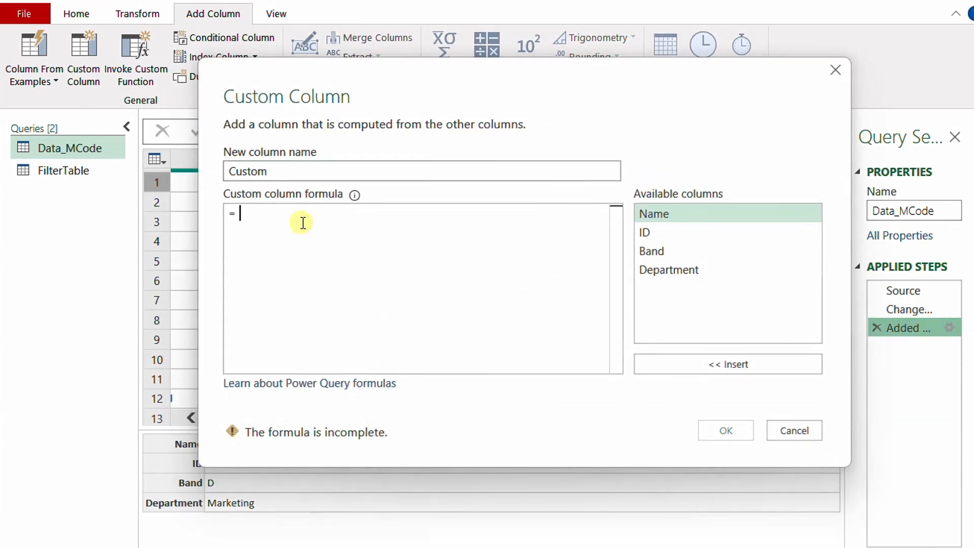
{"action": "type", "text": "R"}
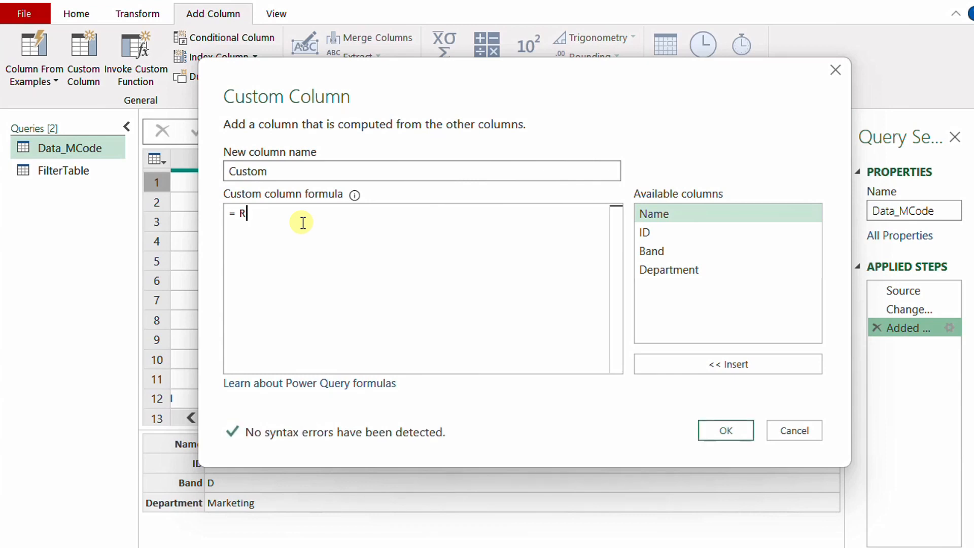
{"action": "type", "text": "ecord.Field("}
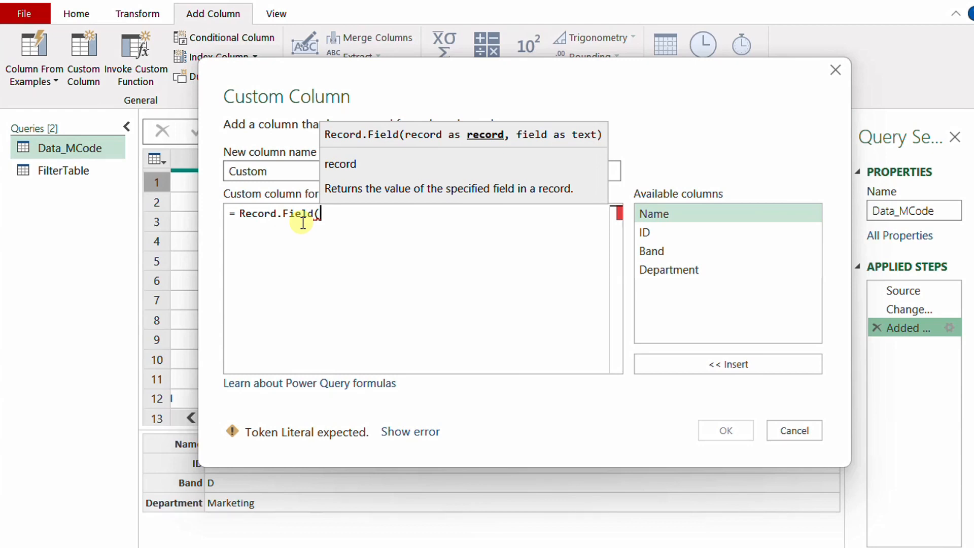
{"action": "type", "text": "_"}
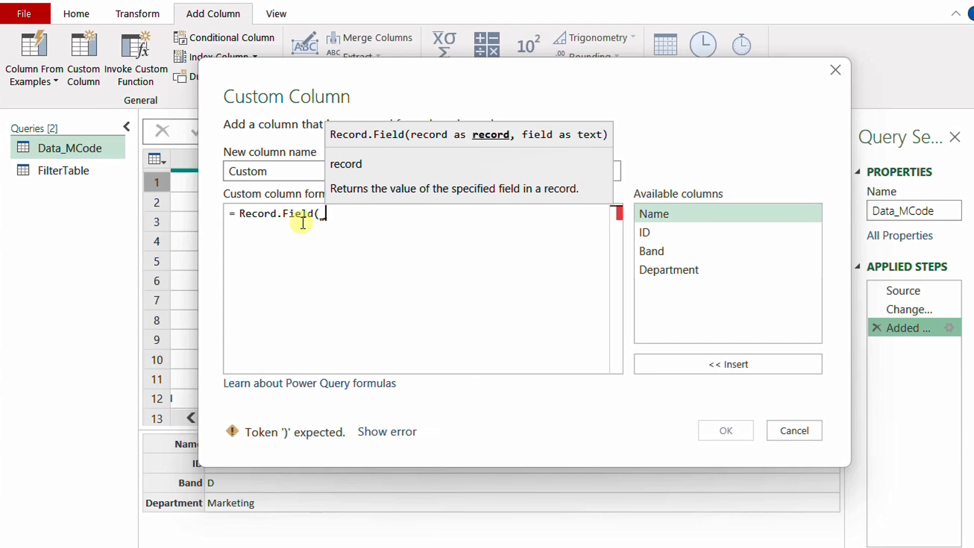
{"action": "type", "text": ","}
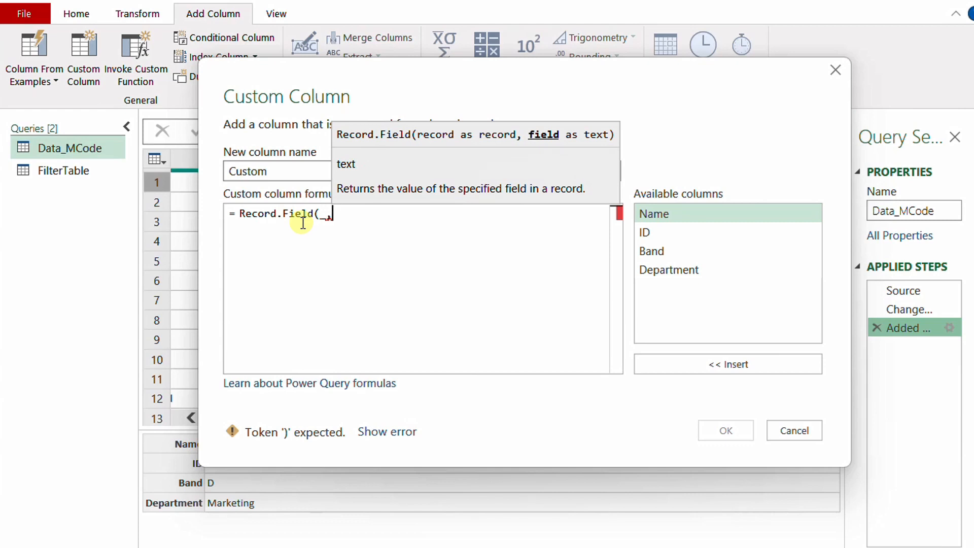
{"action": "type", "text": "\"\""}
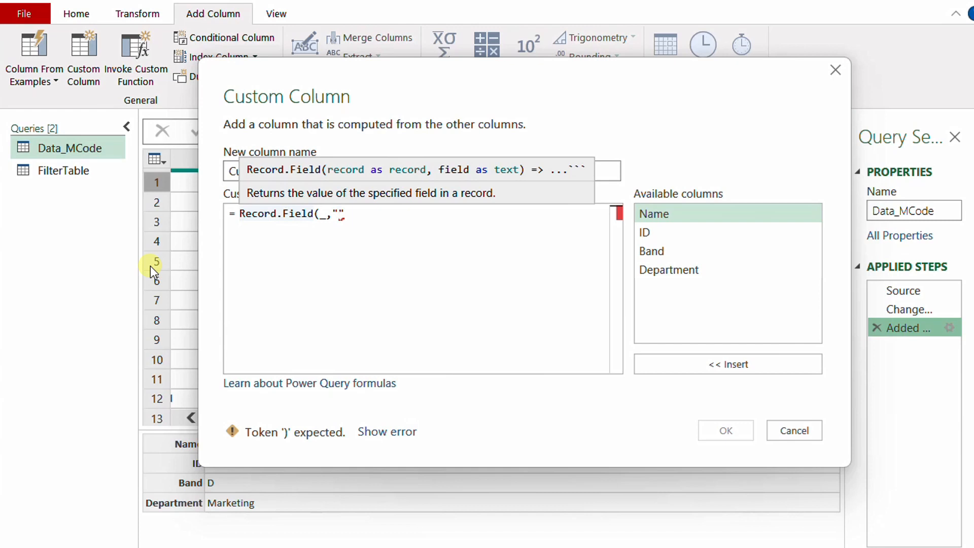
{"action": "type", "text": "Band"}
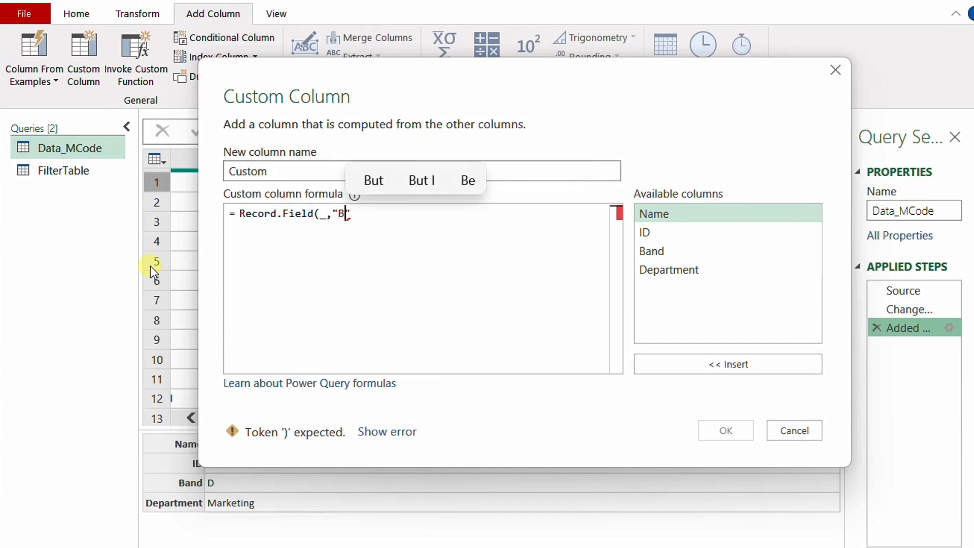
{"action": "type", "text": "\")"}
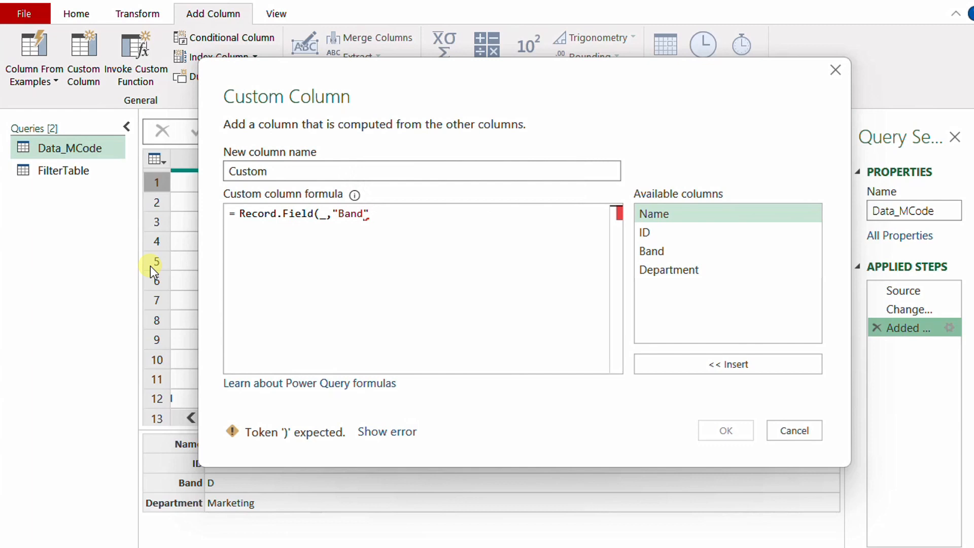
{"action": "left_click", "coordinate": [720, 431]}
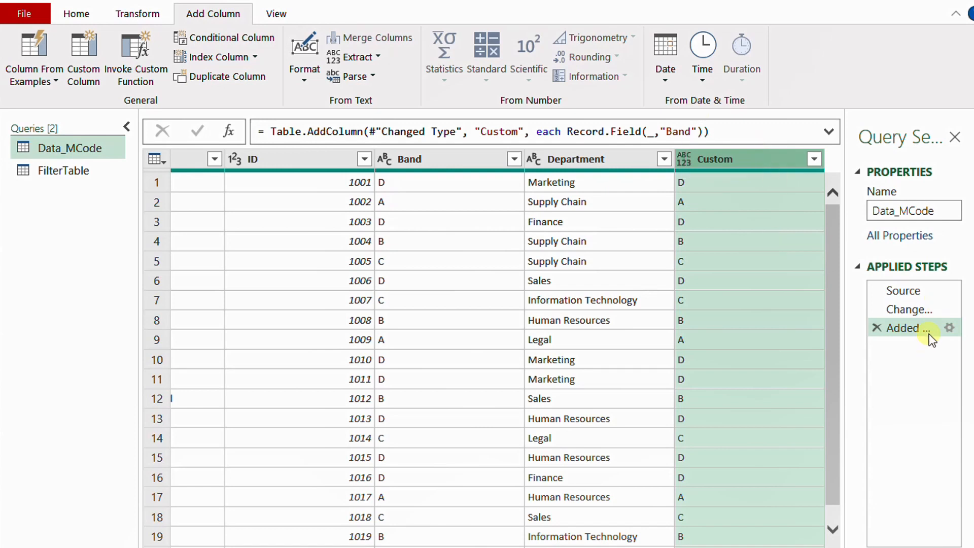
Review the Added Custom step's settings and the FilterTable query, ending on the Data_MCode query
{"action": "left_click", "coordinate": [950, 327]}
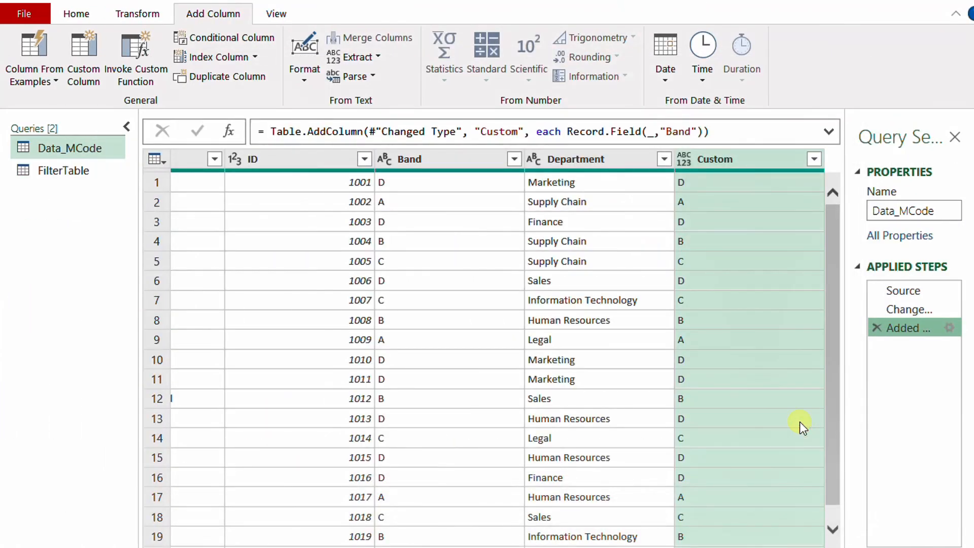
{"action": "left_click", "coordinate": [71, 171]}
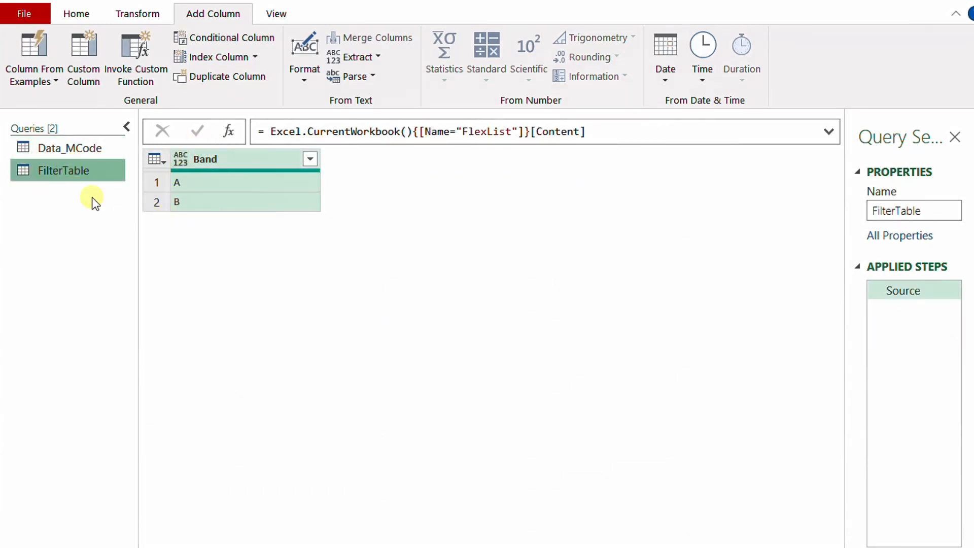
{"action": "left_click", "coordinate": [83, 154]}
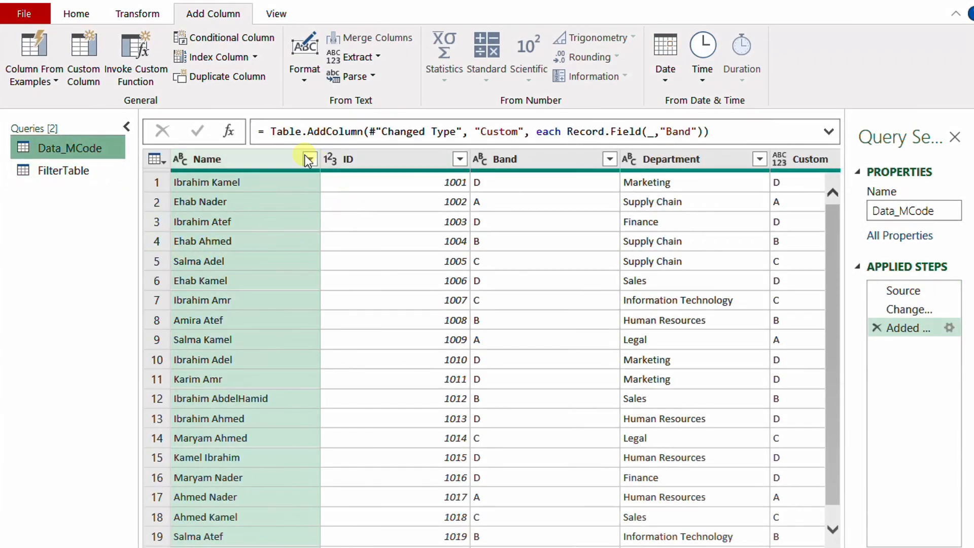
Add a new step to Data_MCode with the formula = Table.ColumnNames(FilterTable)
{"action": "left_click", "coordinate": [230, 130]}
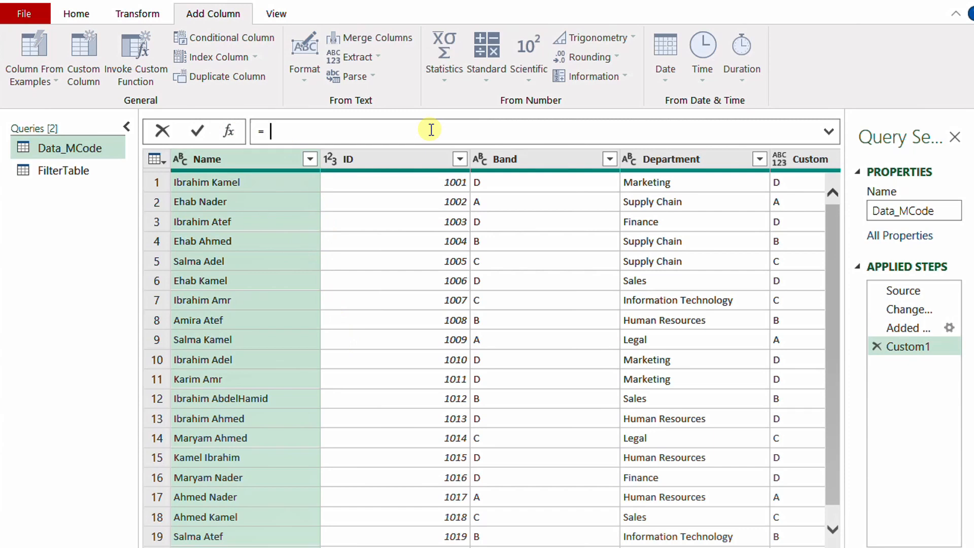
{"action": "type", "text": "Taavbl"}
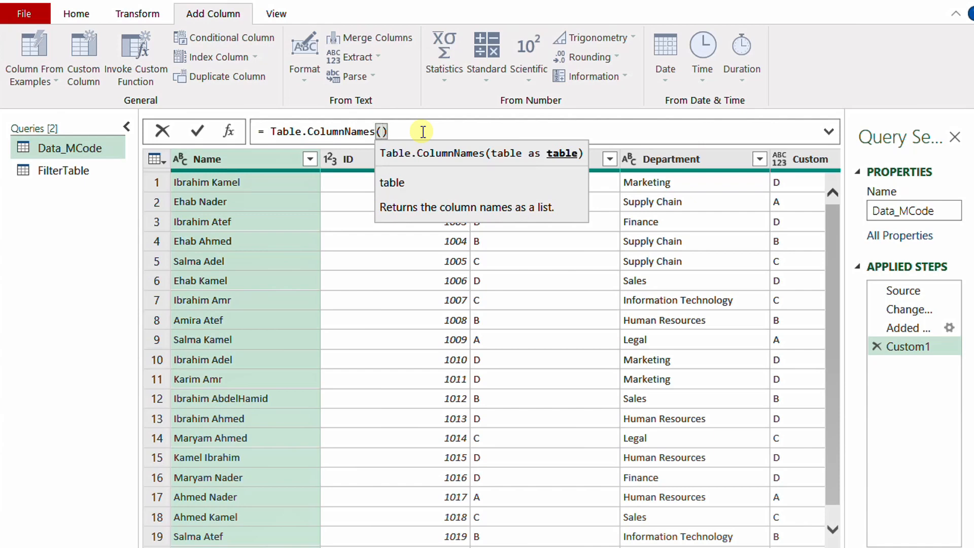
{"action": "type", "text": "Filte"}
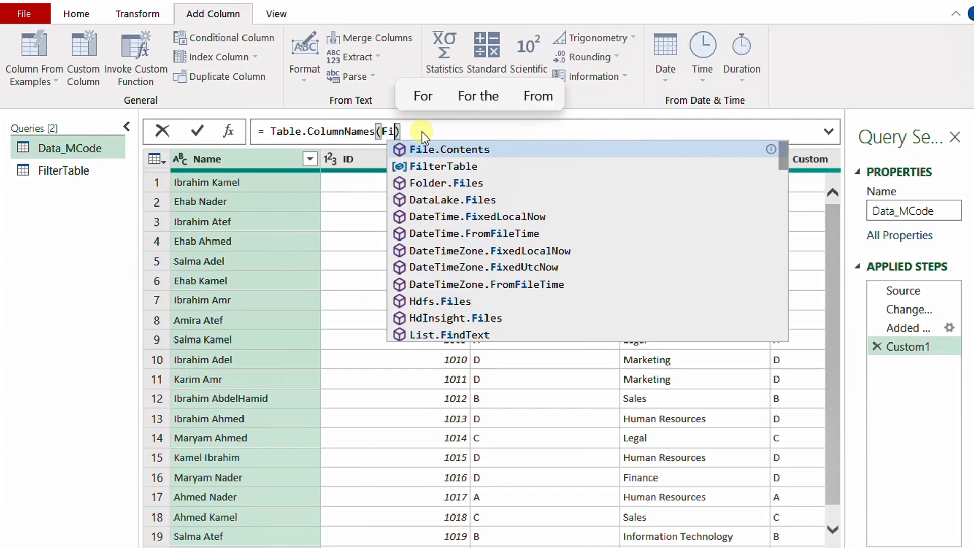
{"action": "key", "text": "Tab"}
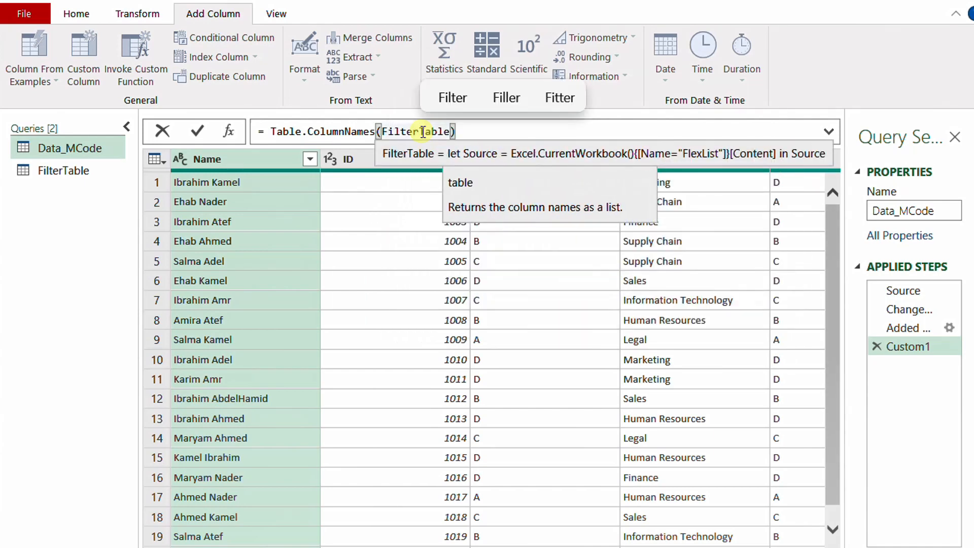
{"action": "left_click", "coordinate": [199, 132]}
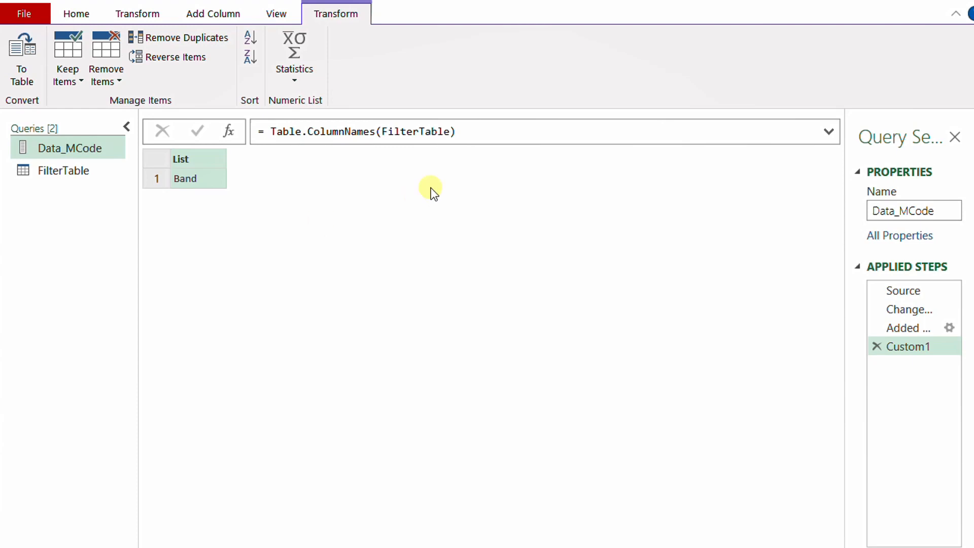
Extract the first item of the column names list by extending the formula to = Table.ColumnNames(FilterTable){0}
{"action": "left_click", "coordinate": [473, 133]}
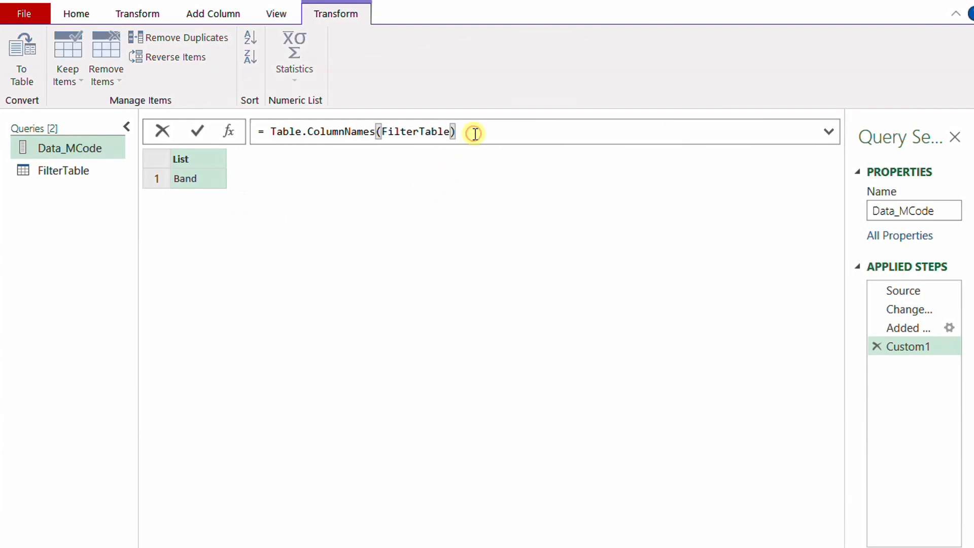
{"action": "type", "text": "{"}
{"action": "type", "text": "0"}
{"action": "left_click", "coordinate": [202, 130]}
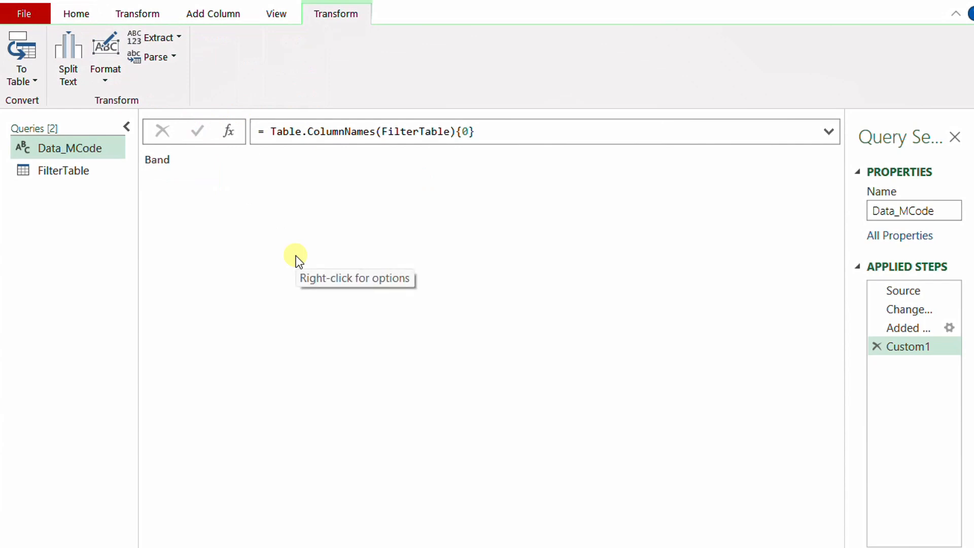
Widen the query settings area and rename the last applied step as ColName
{"action": "left_click_drag", "start_coordinate": [845, 303], "coordinate": [796, 304]}
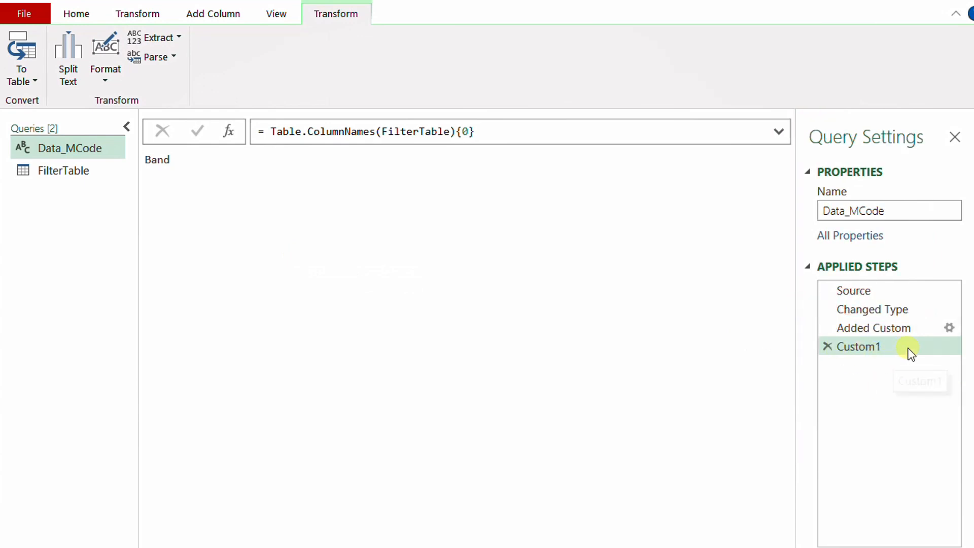
{"action": "right_click", "coordinate": [886, 349]}
{"action": "left_click", "coordinate": [921, 381]}
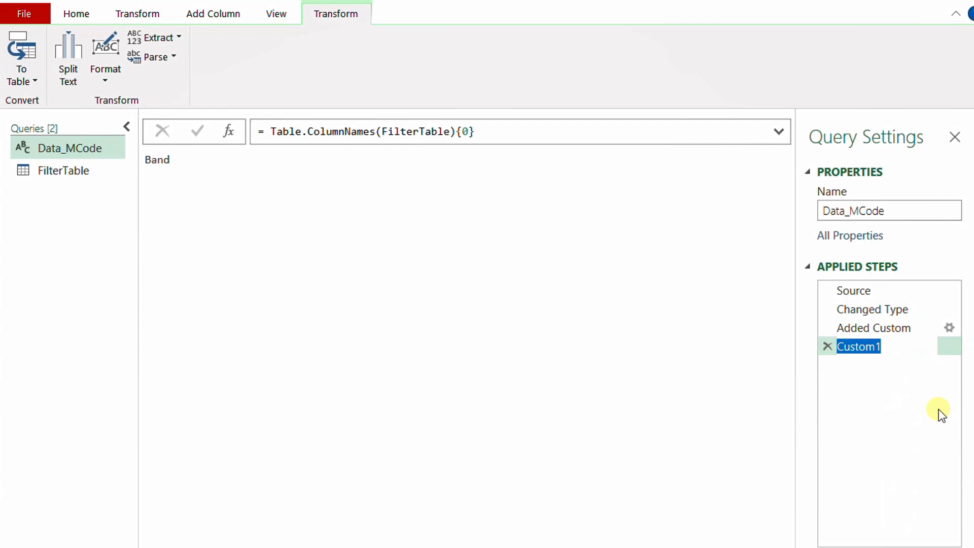
{"action": "type", "text": "ColName"}
{"action": "key", "text": "Return"}
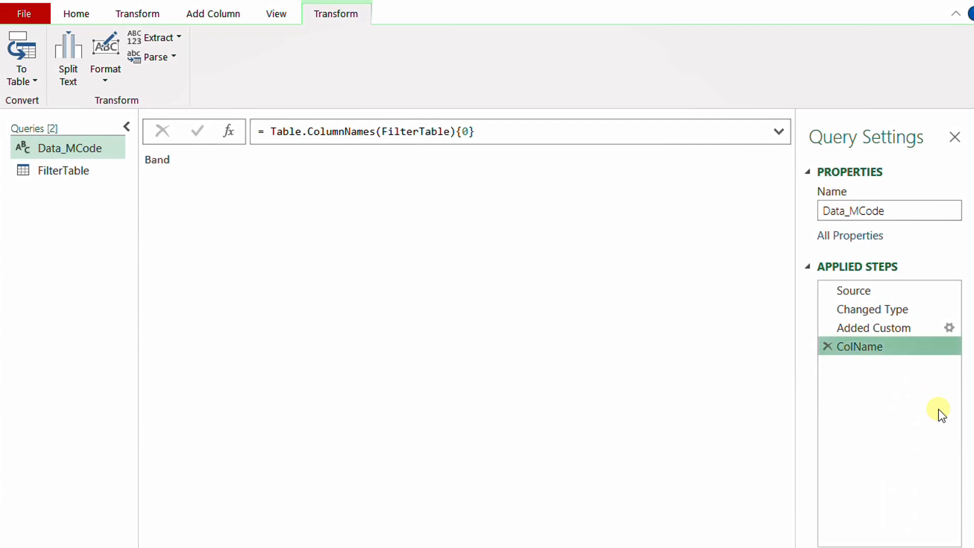
Move the ColName step above Added Custom in the applied steps
{"action": "left_click", "coordinate": [884, 328]}
{"action": "left_click", "coordinate": [876, 345]}
{"action": "left_click_drag", "start_coordinate": [888, 352], "coordinate": [906, 318]}
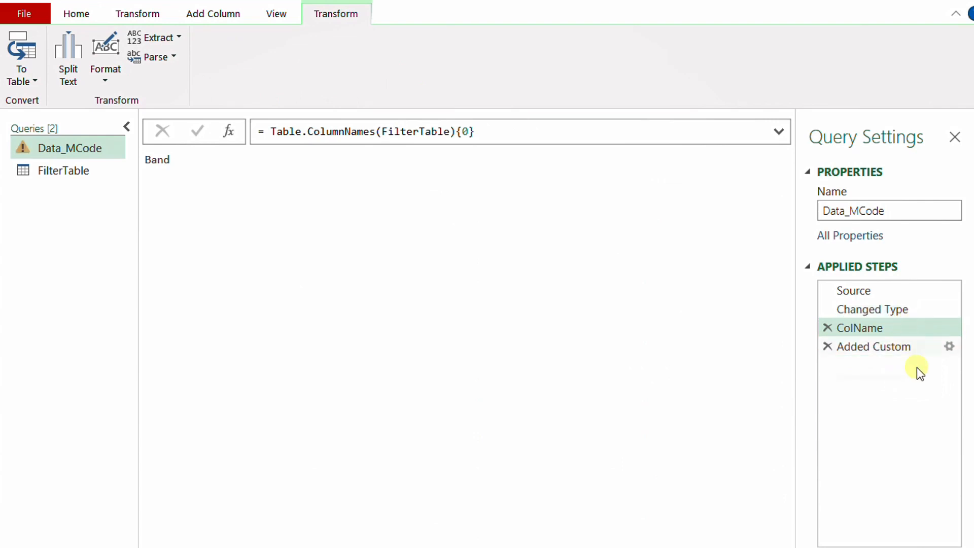
In the Added Custom step's formula, replace the table reference ColName with #"Changed Type"
{"action": "left_click", "coordinate": [886, 356]}
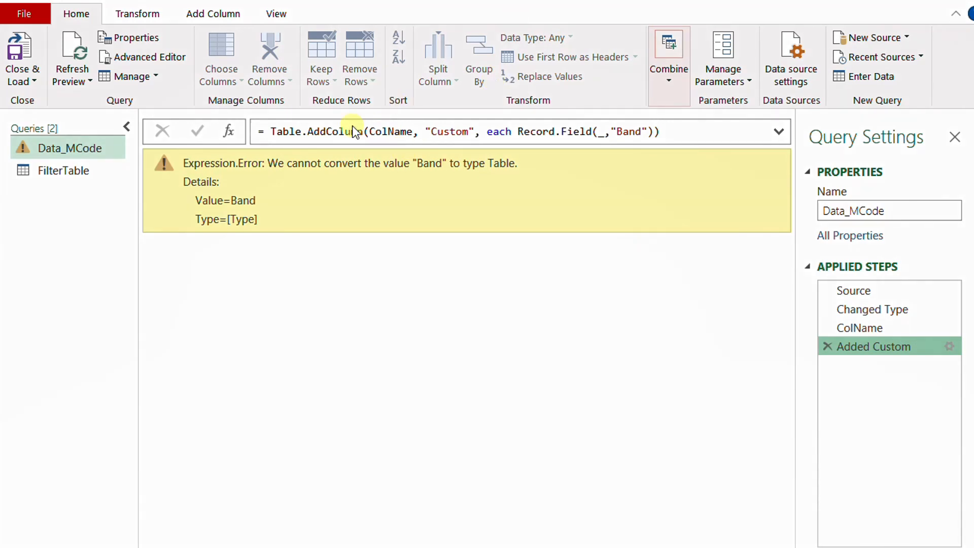
{"action": "left_click_drag", "start_coordinate": [355, 117], "coordinate": [425, 144]}
{"action": "mouse_move", "coordinate": [830, 295]}
{"action": "left_mouse_down"}
{"action": "mouse_move", "coordinate": [849, 309]}
{"action": "mouse_move", "coordinate": [918, 319]}
{"action": "left_mouse_up"}
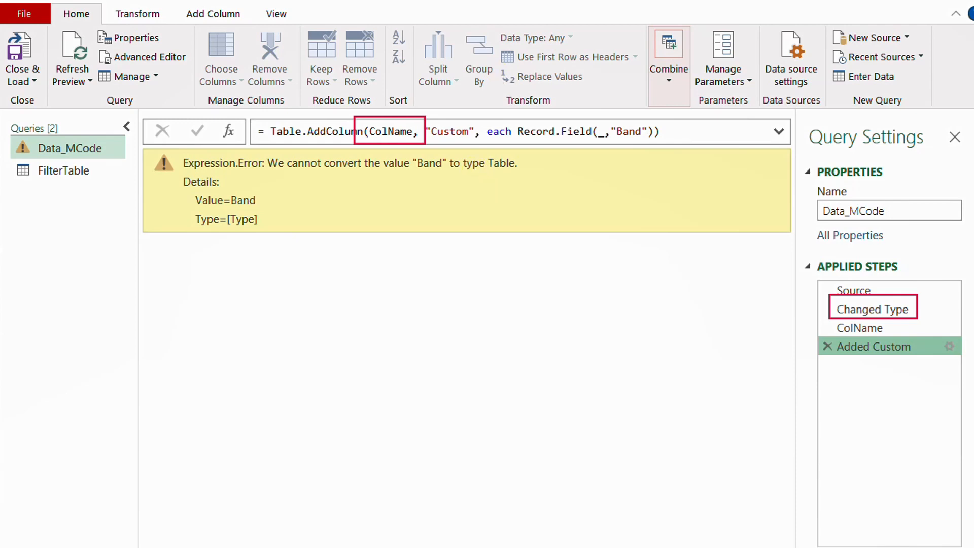
{"action": "double_click", "coordinate": [391, 132]}
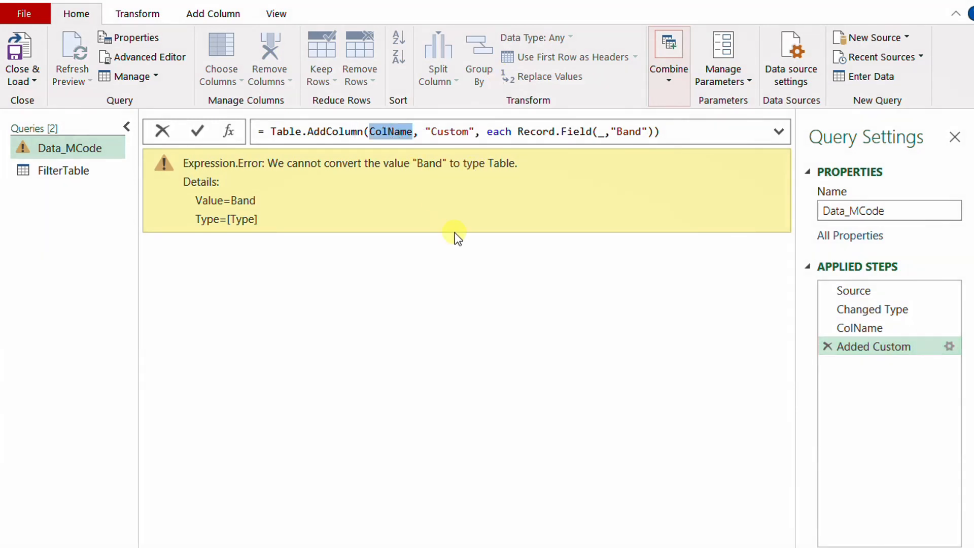
{"action": "type", "text": "#"}
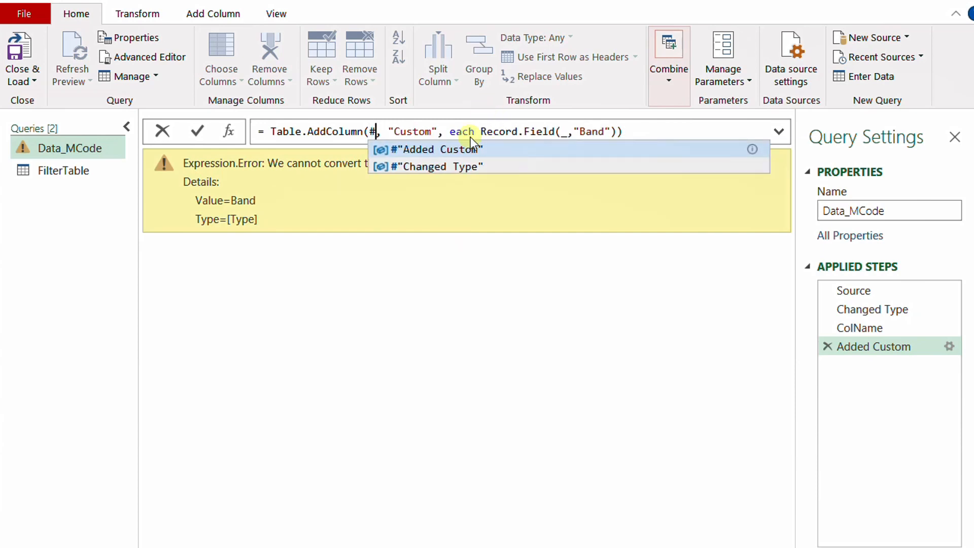
{"action": "left_click", "coordinate": [406, 166]}
{"action": "left_click", "coordinate": [200, 130]}
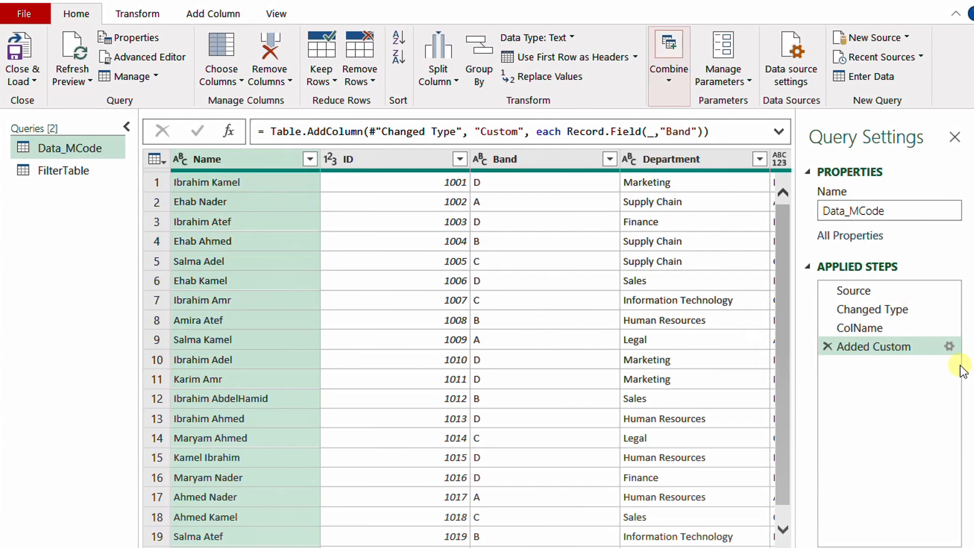
Edit the custom column formula to = Record.Field(_,ColName), replacing the hard-coded "Band"
{"action": "left_click", "coordinate": [949, 347]}
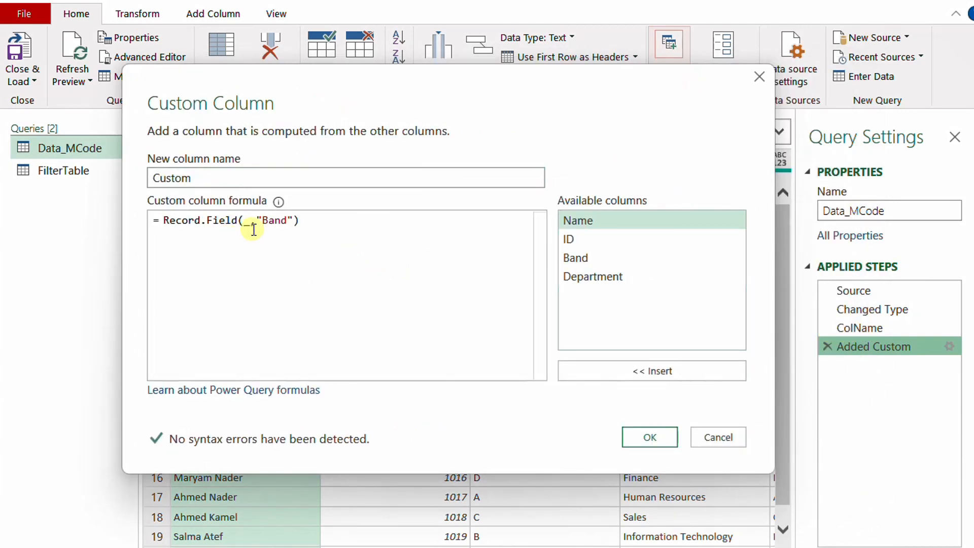
{"action": "left_click_drag", "start_coordinate": [260, 220], "coordinate": [298, 220]}
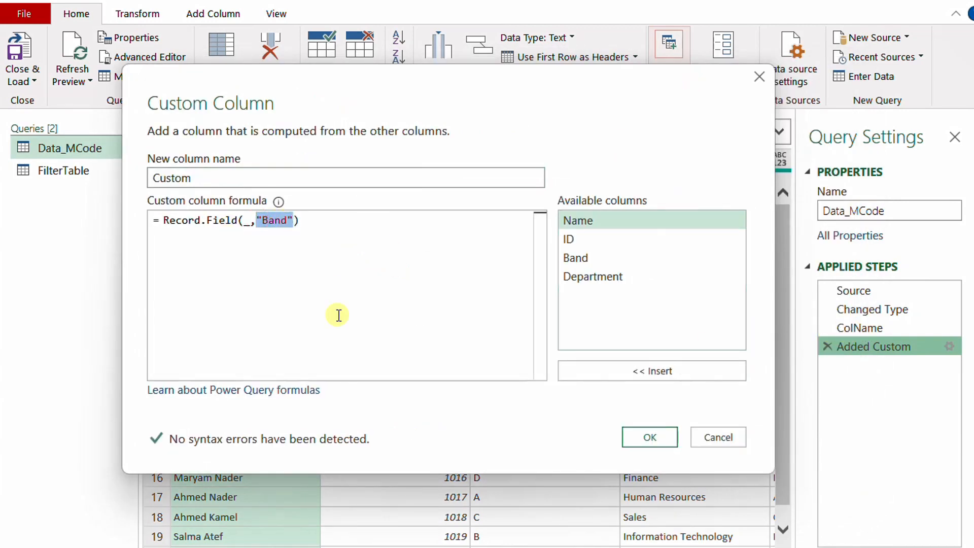
{"action": "key", "text": "BackSpace"}
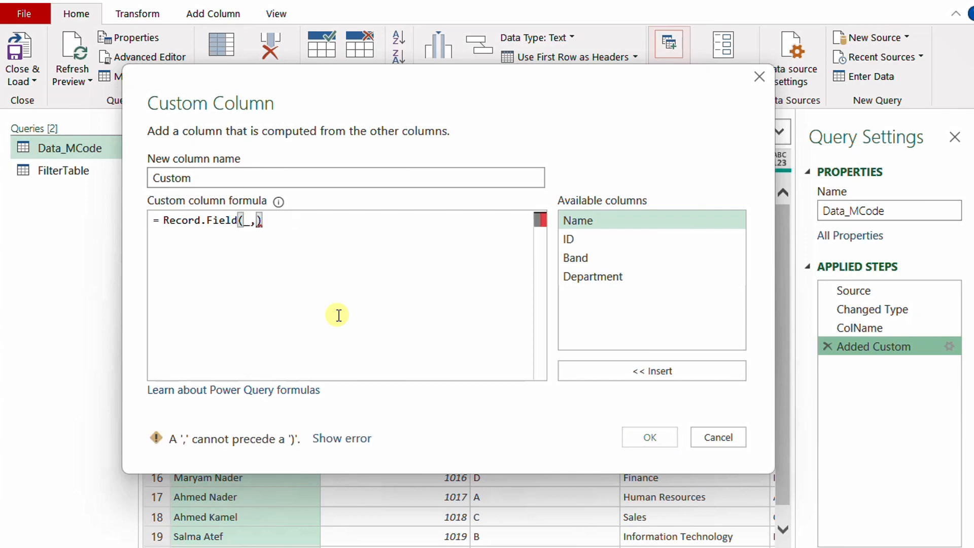
{"action": "type", "text": "ColName"}
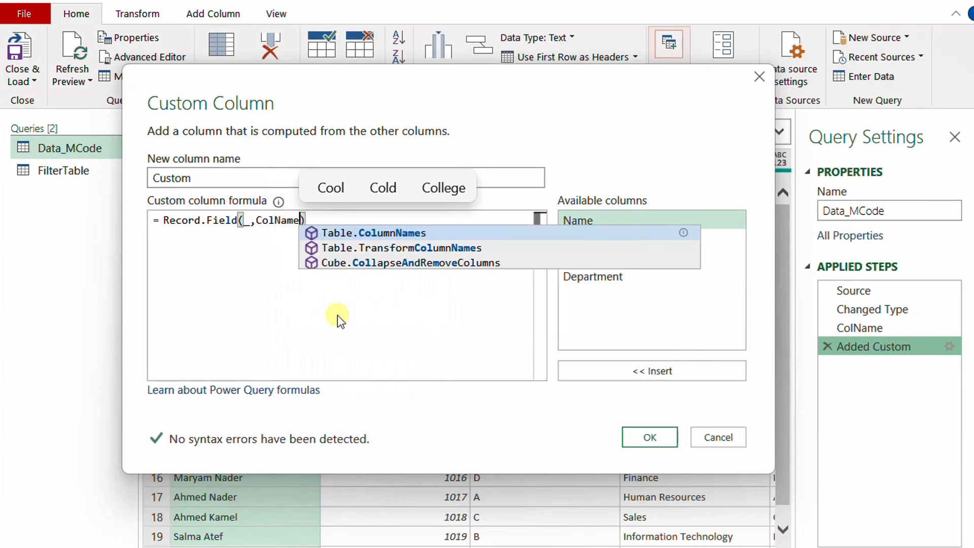
{"action": "left_click", "coordinate": [644, 436]}
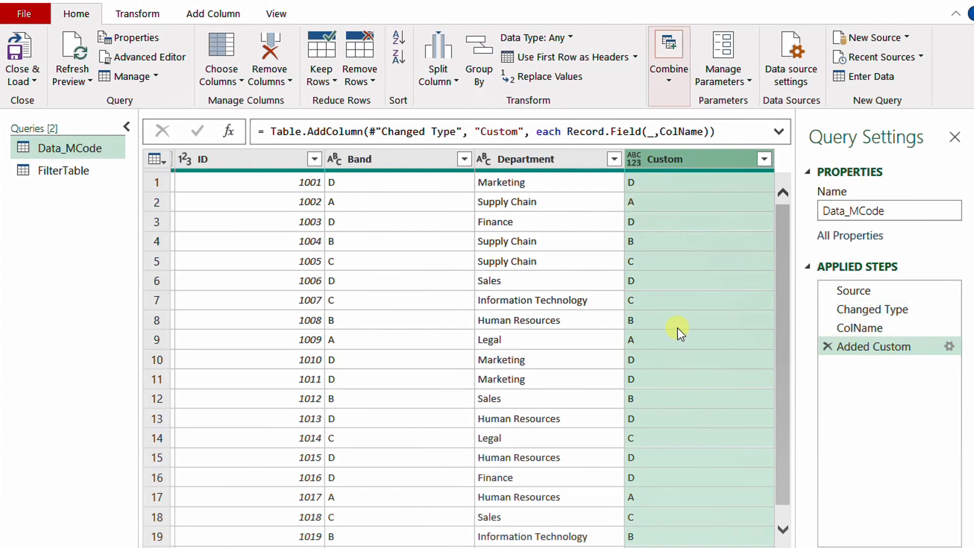
Check the FilterTable query, and filter the Custom column of Data_MCode to keep only the value A
{"action": "left_click", "coordinate": [58, 171]}
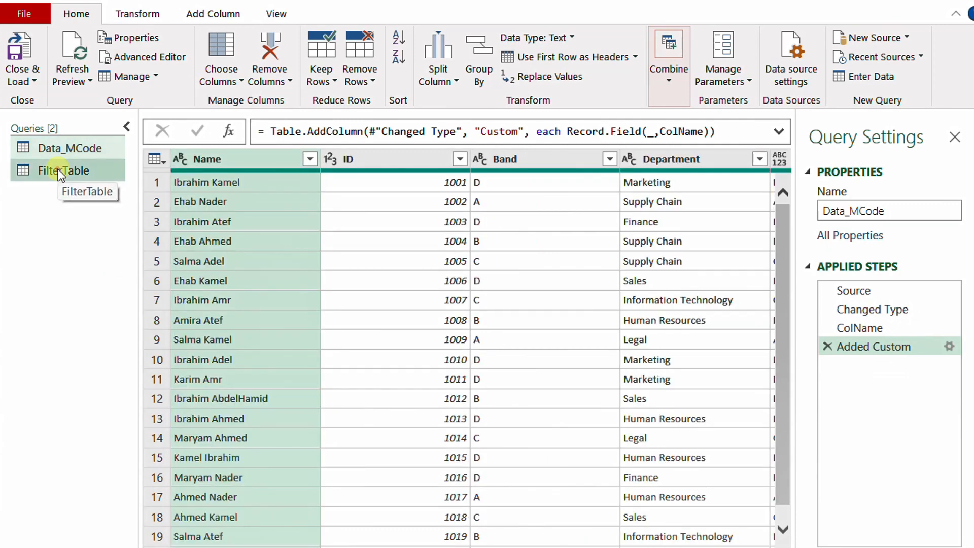
{"action": "left_click", "coordinate": [58, 171]}
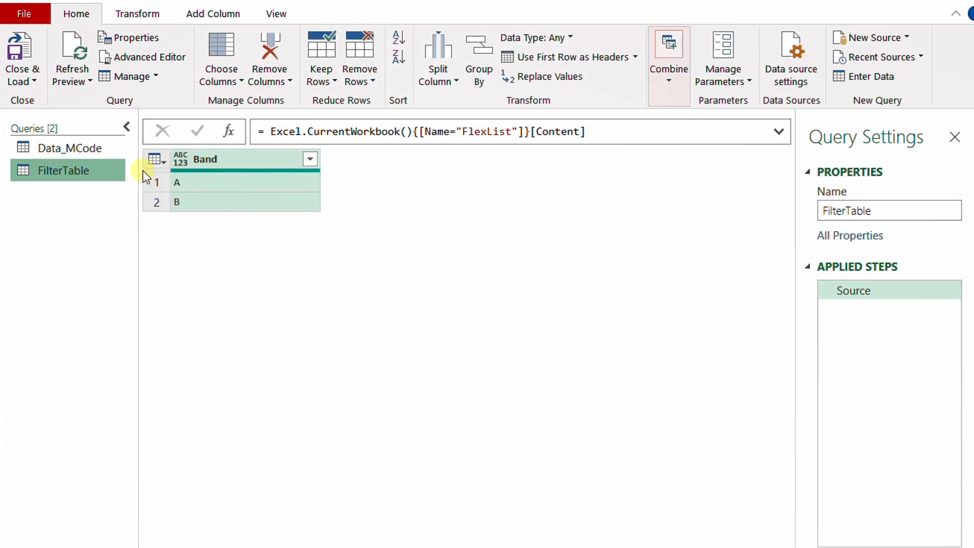
{"action": "left_click", "coordinate": [81, 148]}
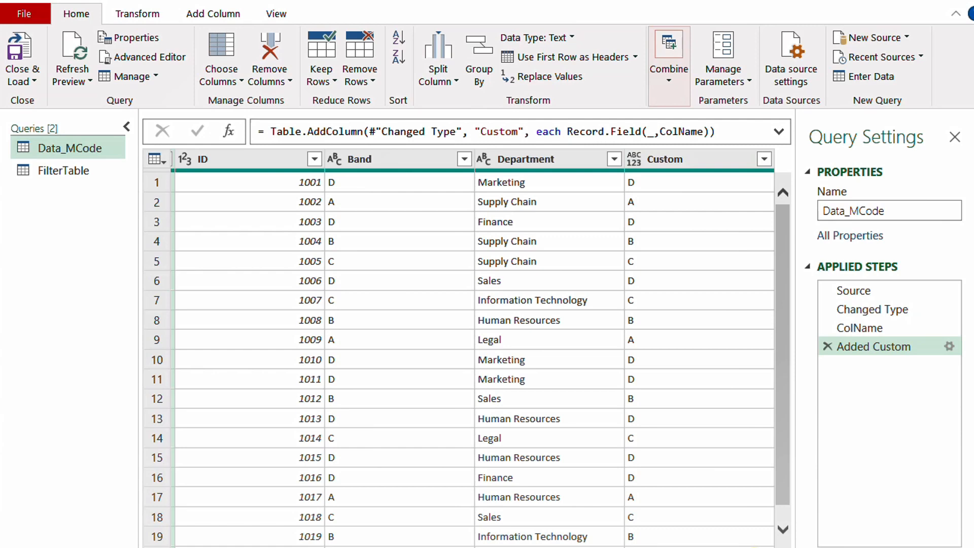
{"action": "left_click", "coordinate": [765, 159]}
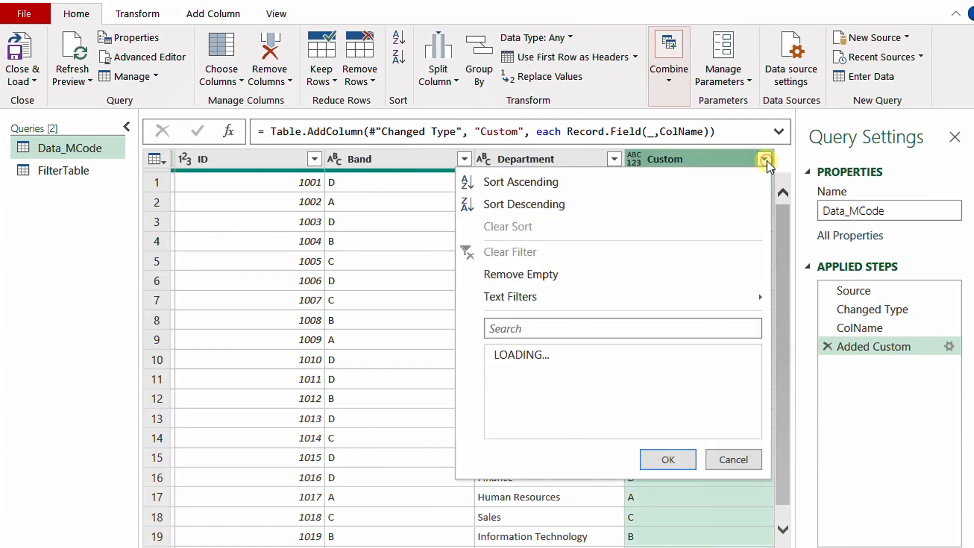
{"action": "left_click", "coordinate": [533, 354]}
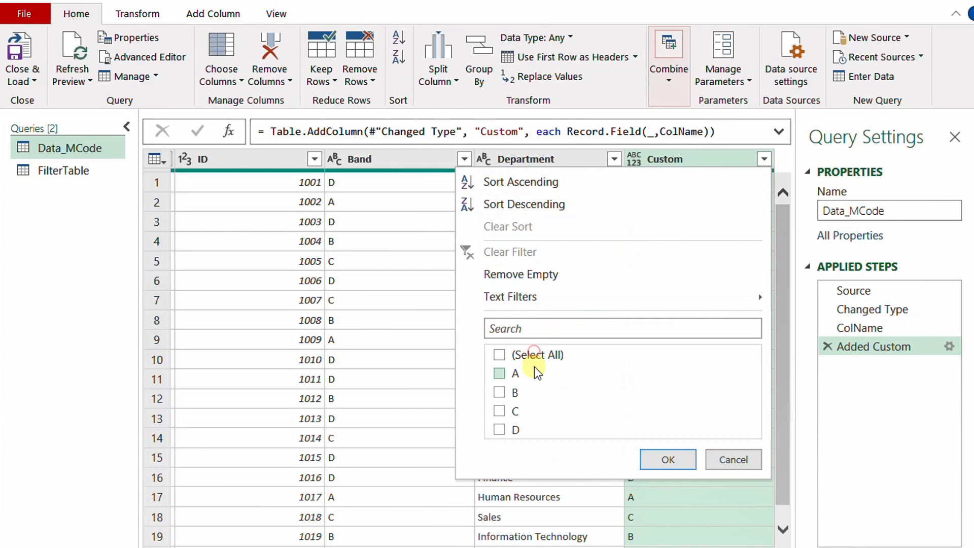
{"action": "left_click", "coordinate": [500, 373]}
{"action": "left_click", "coordinate": [666, 459]}
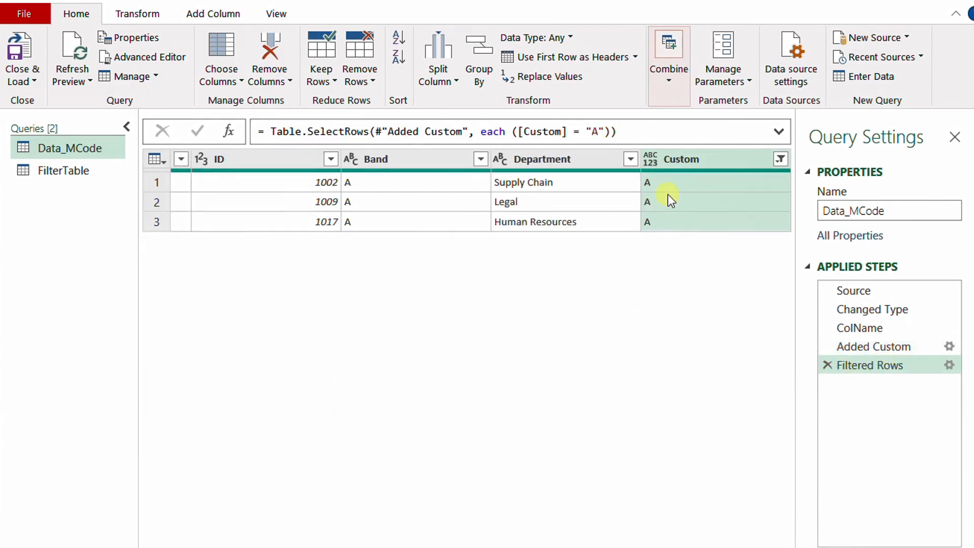
Examine the condition in the Filtered Rows formula and compare it with the values listed in FilterTable
{"action": "left_click_drag", "start_coordinate": [670, 547], "coordinate": [692, 539]}
{"action": "mouse_move", "coordinate": [253, 113]}
{"action": "left_mouse_down"}
{"action": "mouse_move", "coordinate": [355, 165]}
{"action": "mouse_move", "coordinate": [691, 150]}
{"action": "left_mouse_up"}
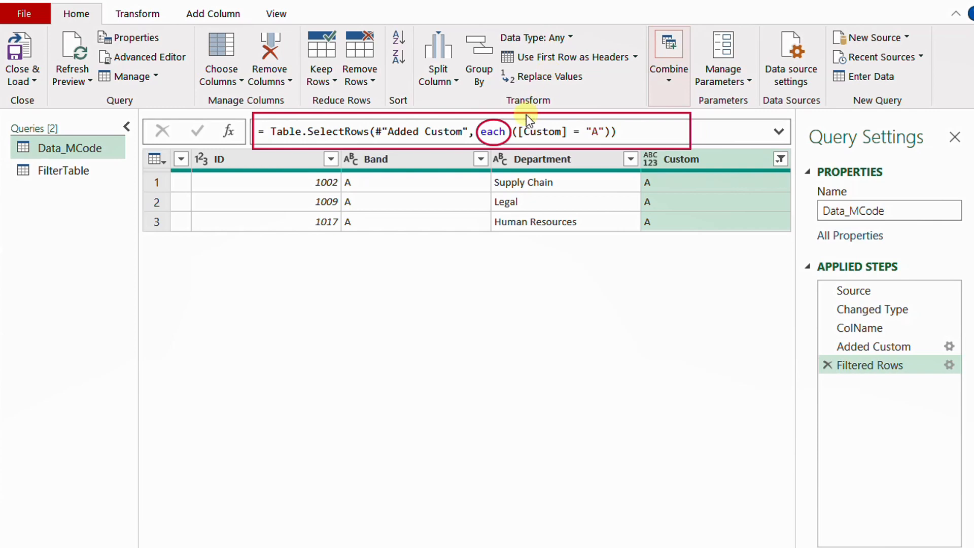
{"action": "mouse_move", "coordinate": [517, 117]}
{"action": "left_mouse_down"}
{"action": "mouse_move", "coordinate": [586, 145]}
{"action": "mouse_move", "coordinate": [618, 144]}
{"action": "left_mouse_up"}
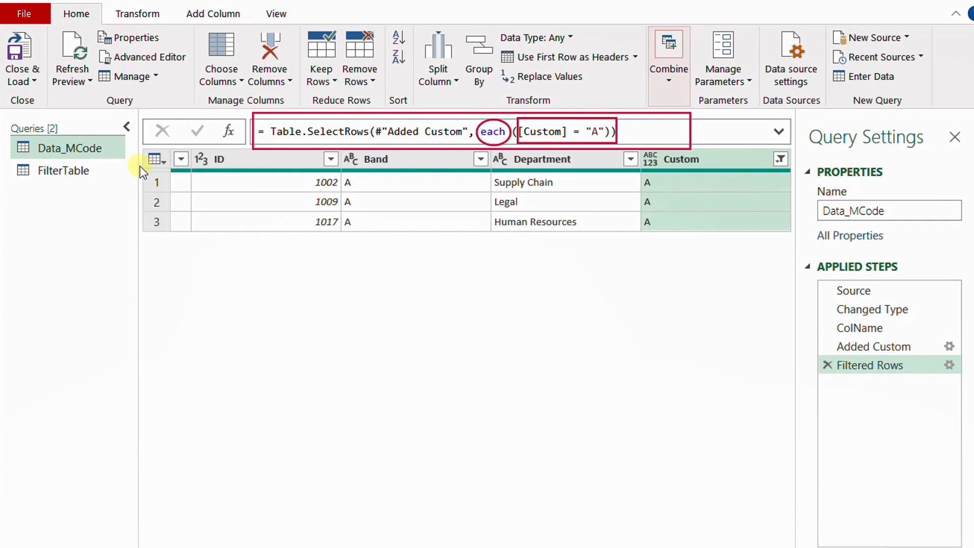
{"action": "left_click", "coordinate": [82, 169]}
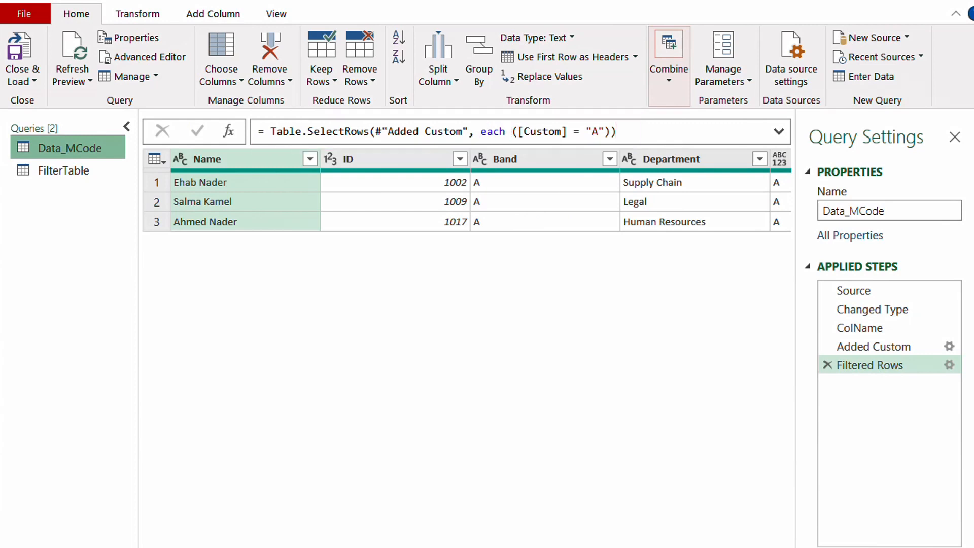
{"action": "left_click", "coordinate": [80, 174]}
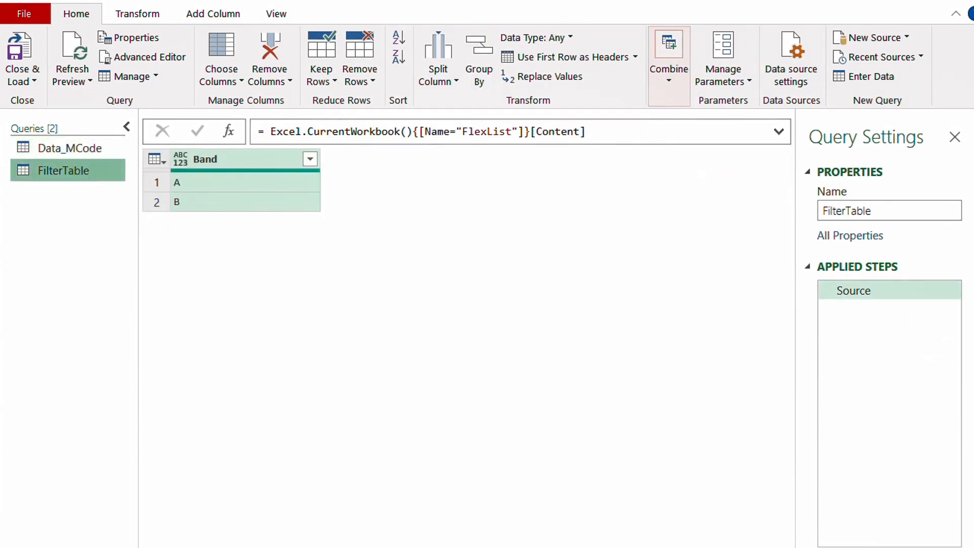
{"action": "left_click_drag", "start_coordinate": [147, 173], "coordinate": [331, 218]}
{"action": "left_click", "coordinate": [62, 148]}
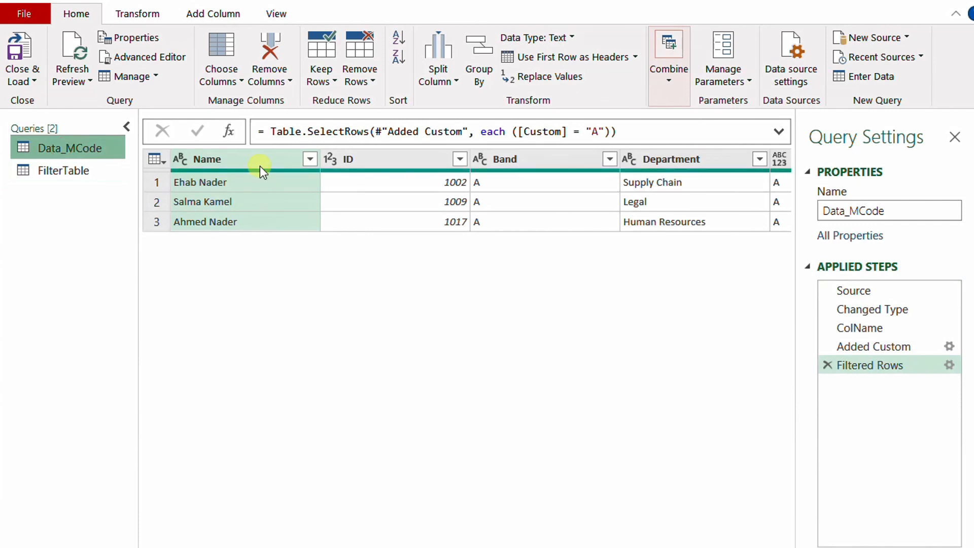
Add a new step to Data_MCode and enter the partial formula = Table.Column(FilterTable,) without its column argument
{"action": "left_click", "coordinate": [230, 133]}
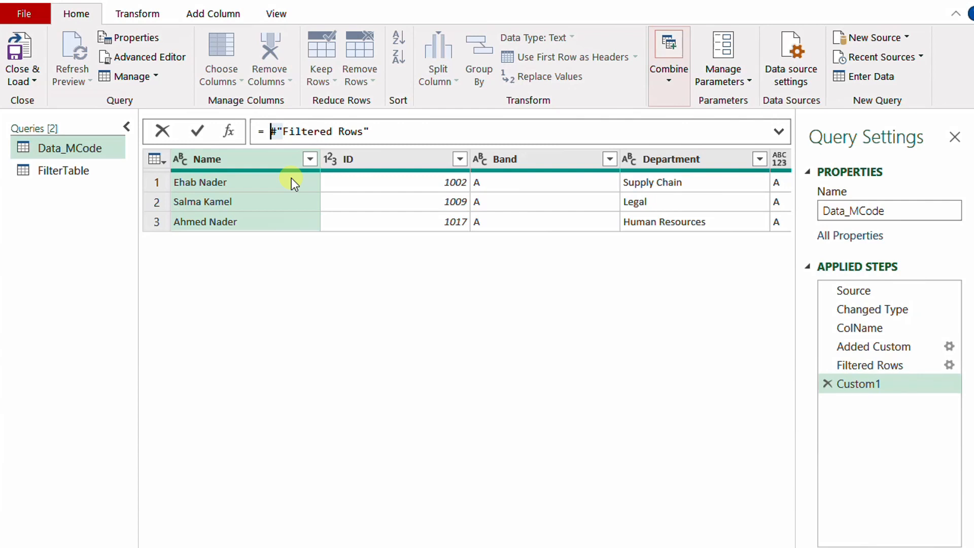
{"action": "key", "text": "shift+Right"}
{"action": "key", "text": "shift+Right"}
{"action": "key", "text": "ctrl+shift+Right"}
{"action": "key", "text": "ctrl+shift+Right"}
{"action": "type", "text": "T"}
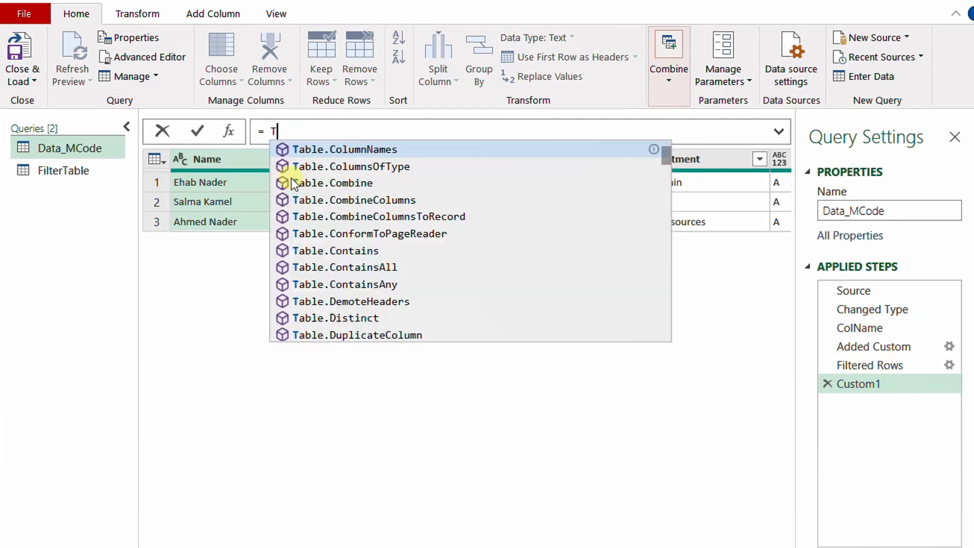
{"action": "type", "text": "able.Column("}
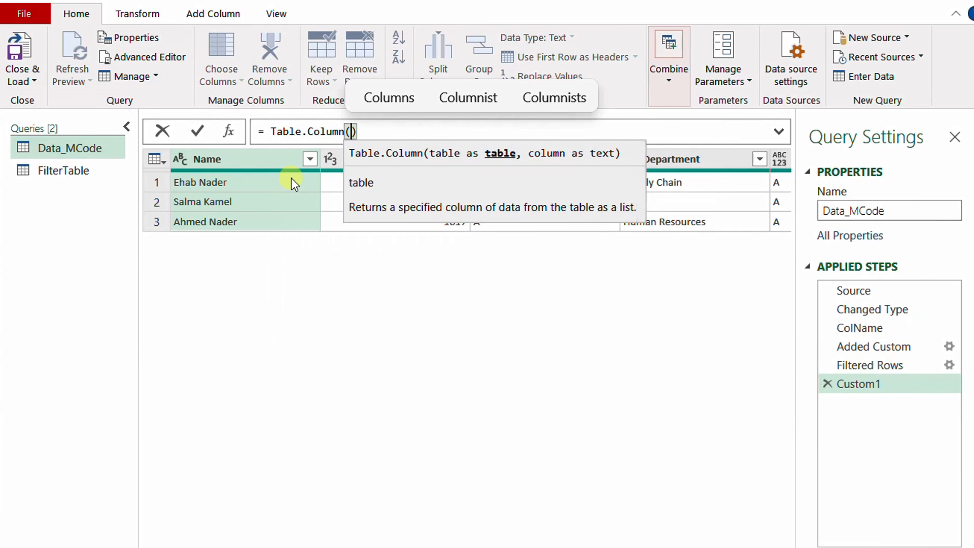
{"action": "type", "text": "Filter"}
{"action": "key", "text": "Tab"}
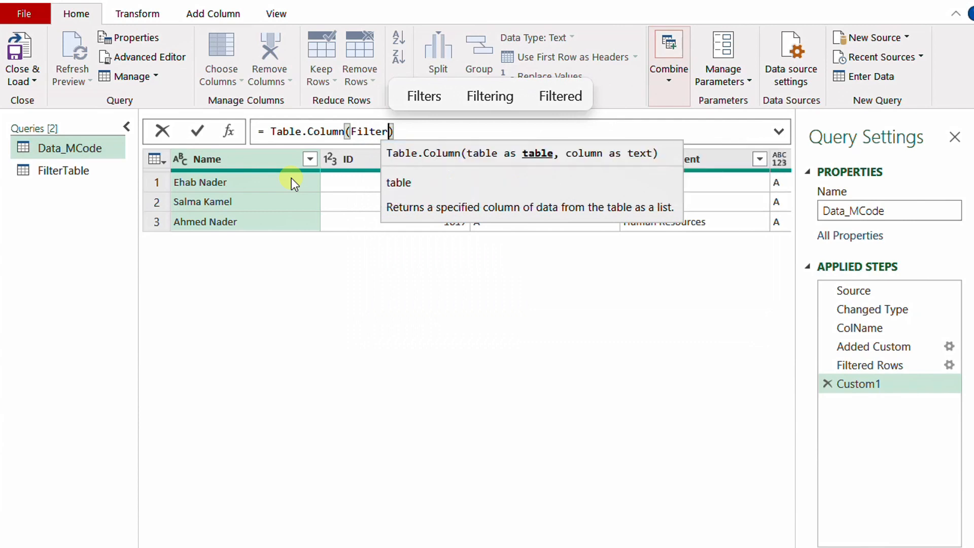
{"action": "type", "text": ","}
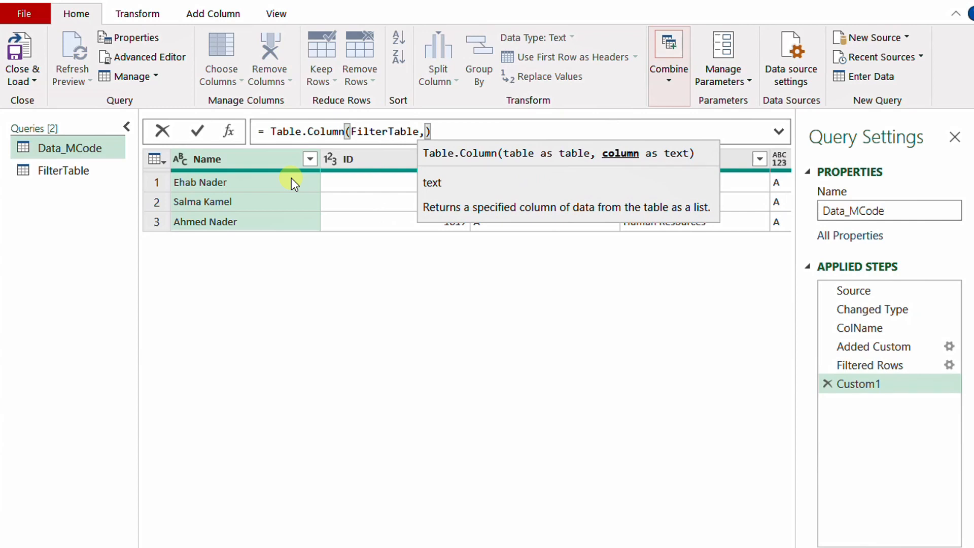
{"action": "key", "text": "Return"}
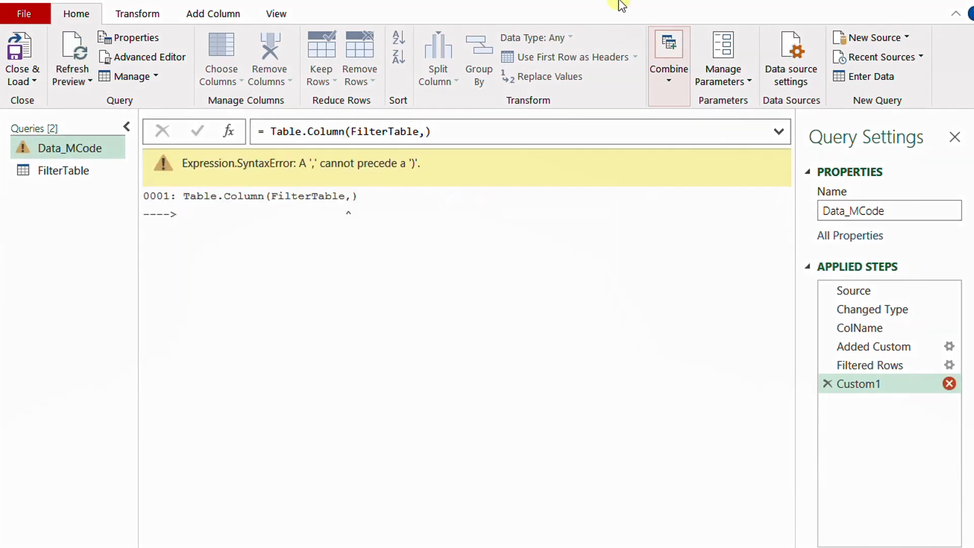
Supply ColName as the column argument so the formula reads = Table.Column(FilterTable,ColName)
{"action": "left_click_drag", "start_coordinate": [824, 321], "coordinate": [920, 338]}
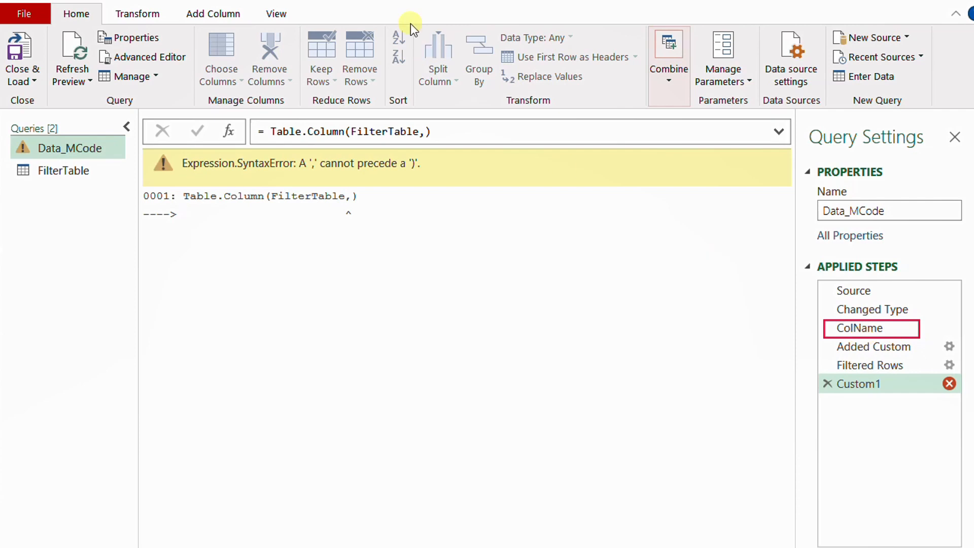
{"action": "left_click", "coordinate": [425, 131]}
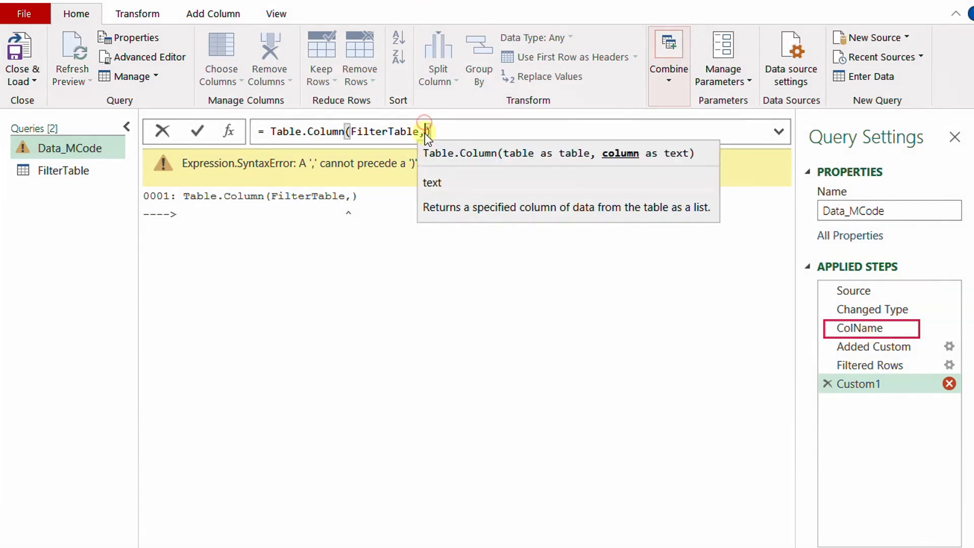
{"action": "type", "text": "ColName"}
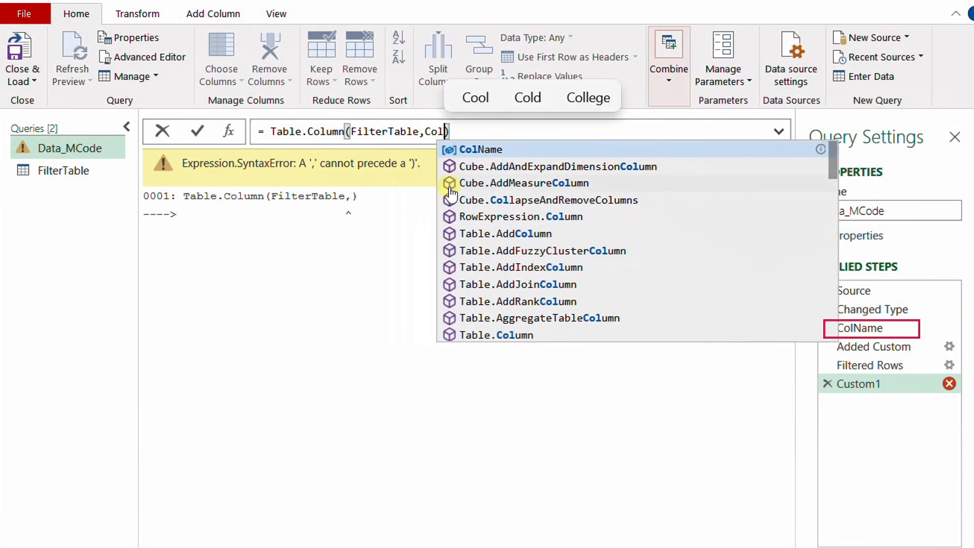
{"action": "left_click", "coordinate": [196, 130]}
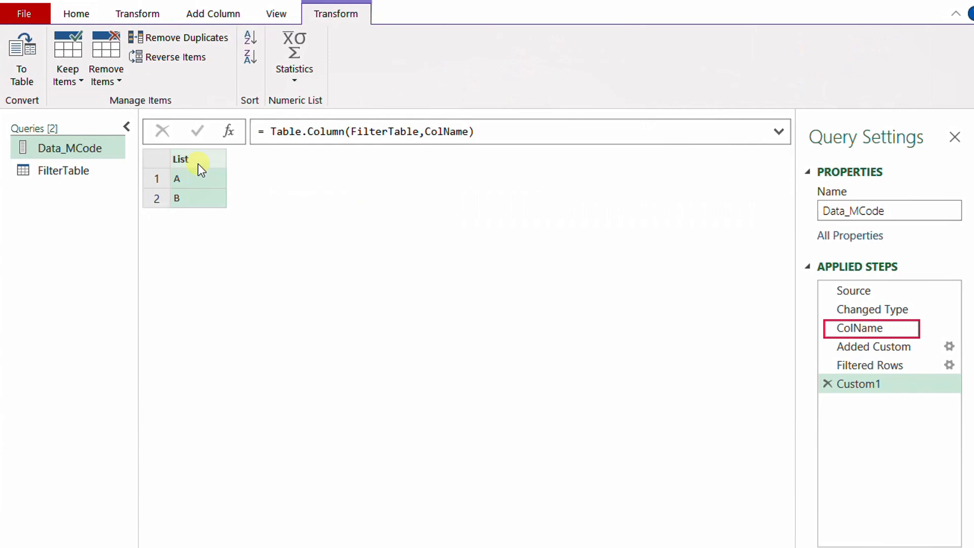
Rename the Custom1 step to FilterData and move it directly after the ColName step, ahead of Added Custom
{"action": "left_click", "coordinate": [870, 366]}
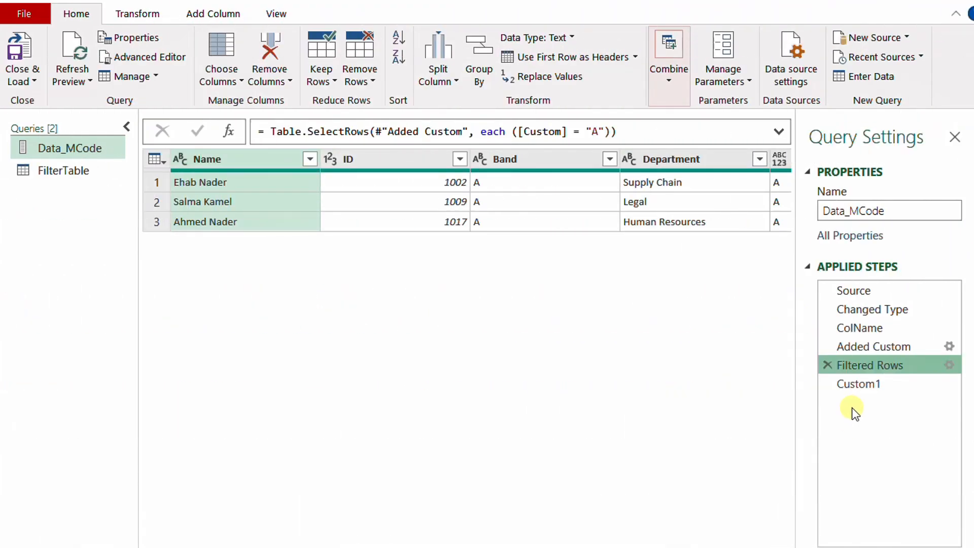
{"action": "left_click", "coordinate": [858, 386]}
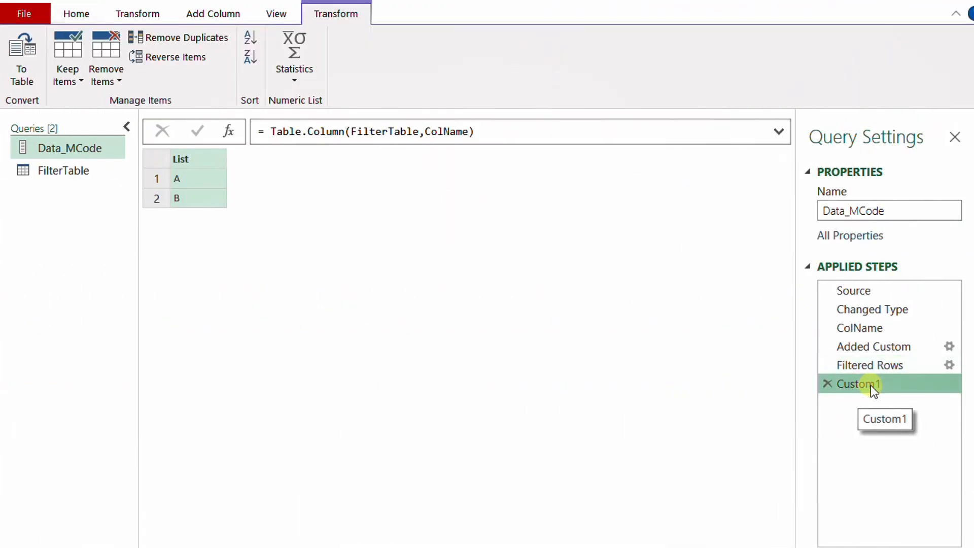
{"action": "right_click", "coordinate": [870, 384]}
{"action": "left_click", "coordinate": [906, 413]}
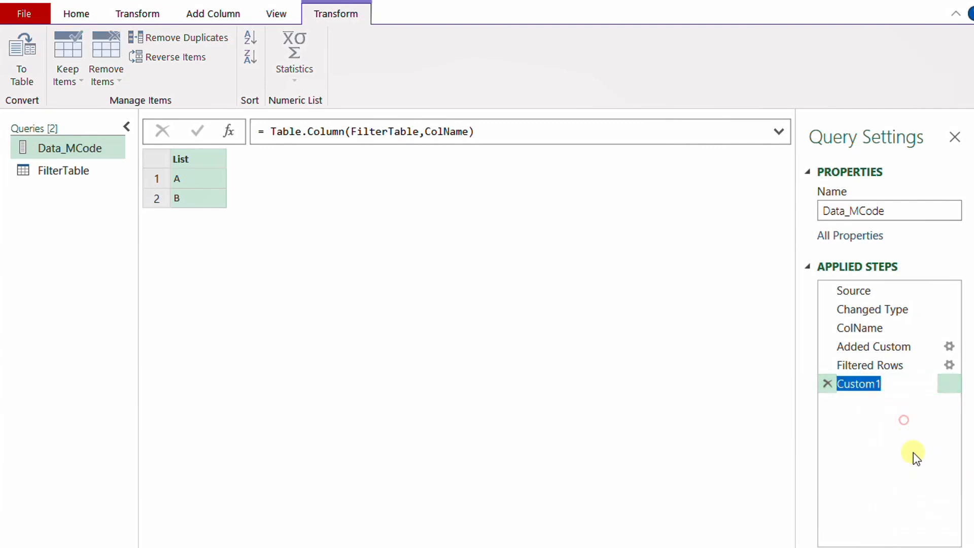
{"action": "type", "text": "FilterData"}
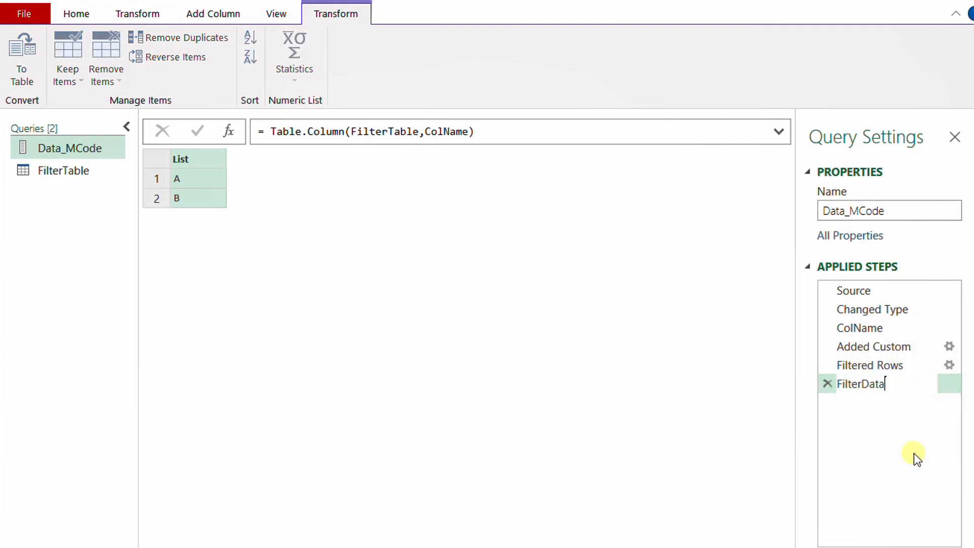
{"action": "key", "text": "Return"}
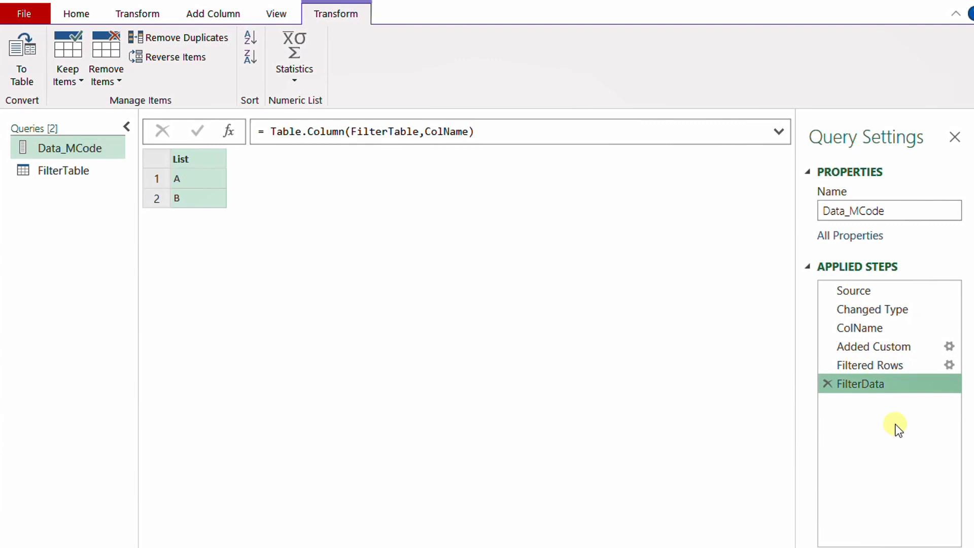
{"action": "left_click", "coordinate": [892, 384]}
{"action": "left_click_drag", "start_coordinate": [891, 385], "coordinate": [907, 347]}
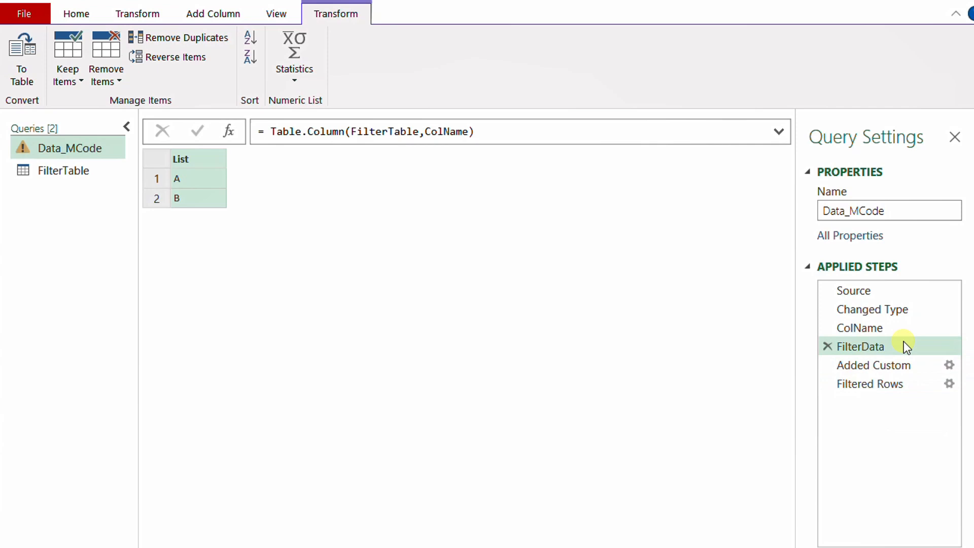
Replace FilterData with ColName in the Added Custom formula so its expression reads Record.Field(_,ColName)
{"action": "left_click", "coordinate": [892, 366]}
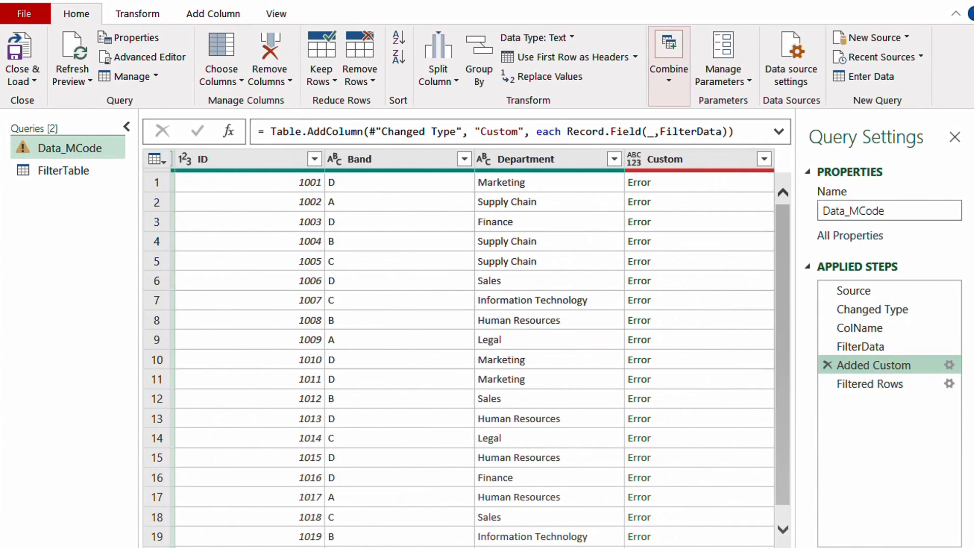
{"action": "mouse_move", "coordinate": [562, 105]}
{"action": "left_mouse_down"}
{"action": "mouse_move", "coordinate": [647, 141]}
{"action": "mouse_move", "coordinate": [741, 145]}
{"action": "left_mouse_up"}
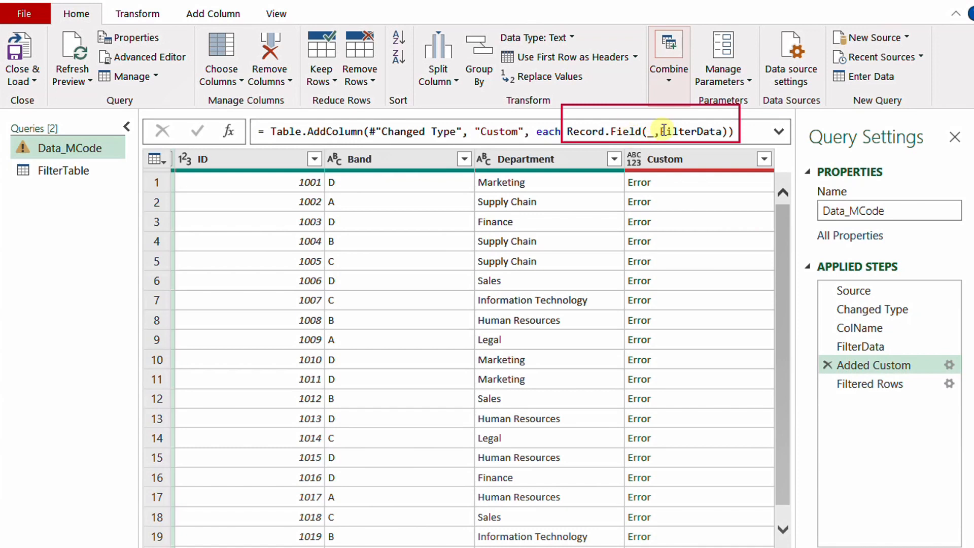
{"action": "left_click_drag", "start_coordinate": [660, 131], "coordinate": [721, 130]}
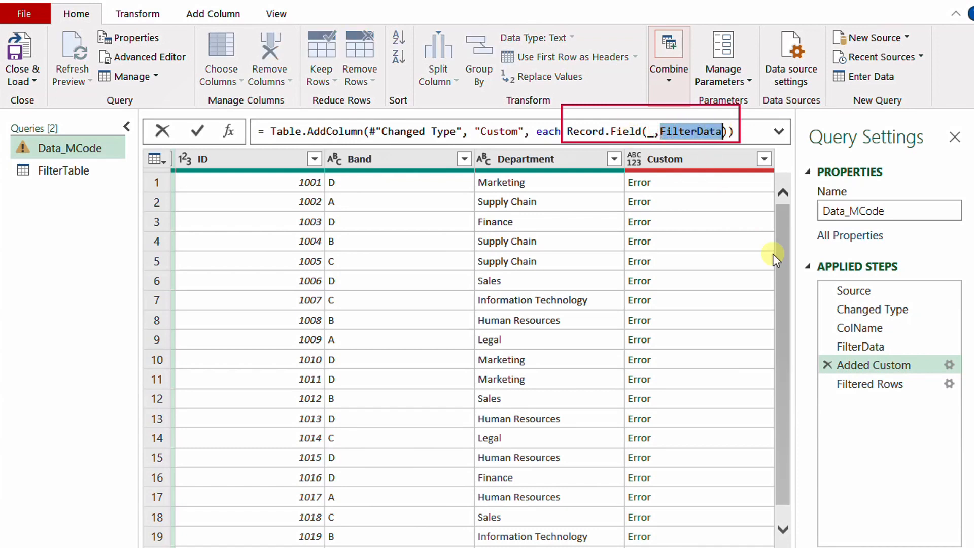
{"action": "type", "text": "ColName"}
{"action": "left_click", "coordinate": [195, 133]}
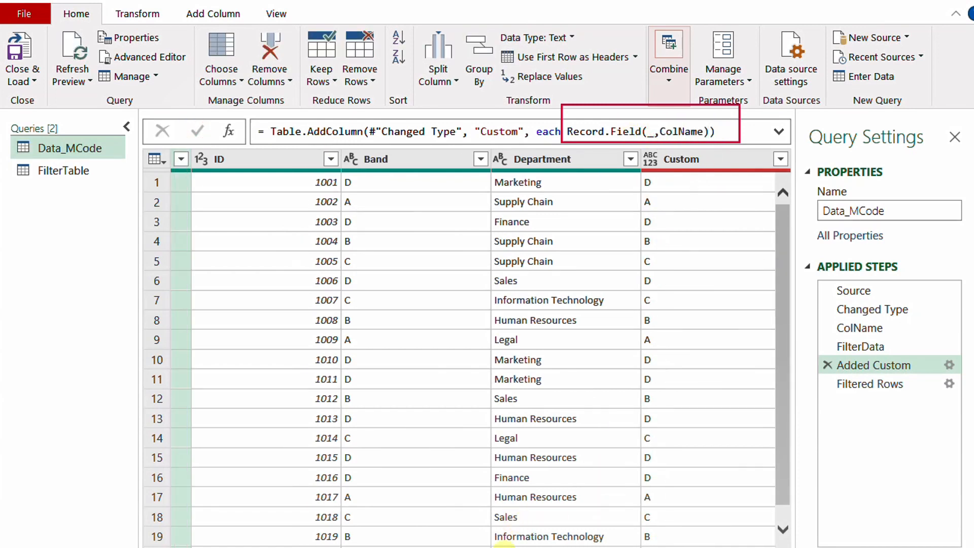
Review the FilterData and Added Custom steps, and delete the ([Custom] = "A") condition from the Filtered Rows formula
{"action": "left_click", "coordinate": [858, 347]}
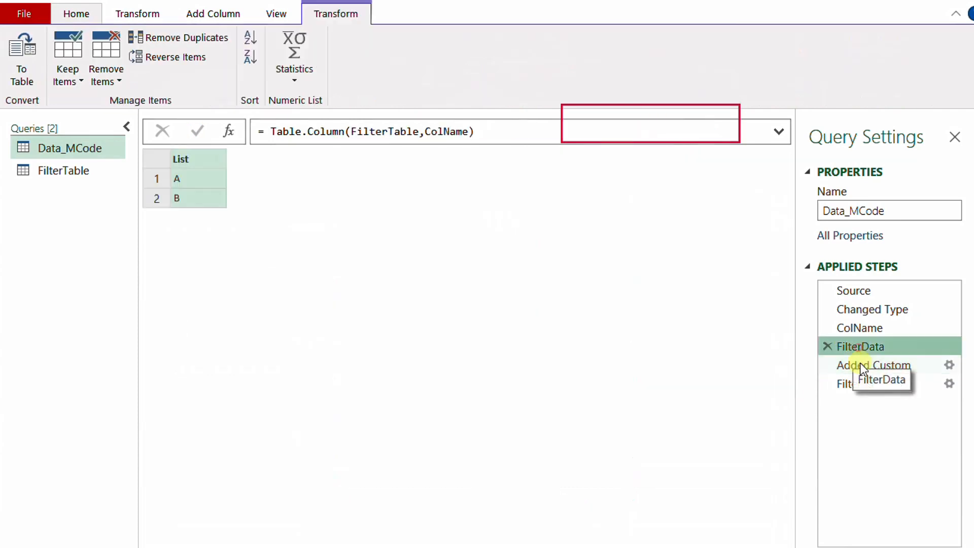
{"action": "left_click", "coordinate": [860, 364]}
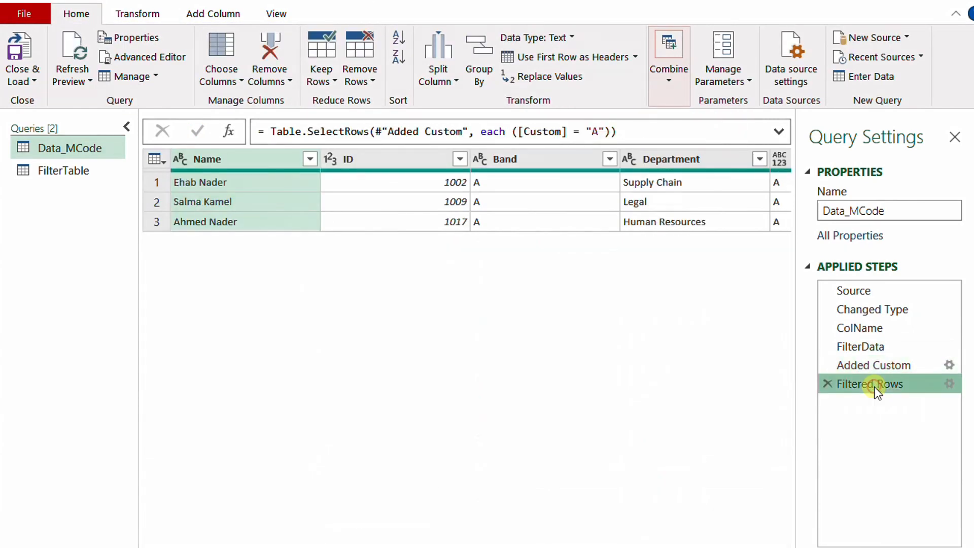
{"action": "left_click_drag", "start_coordinate": [604, 547], "coordinate": [763, 547]}
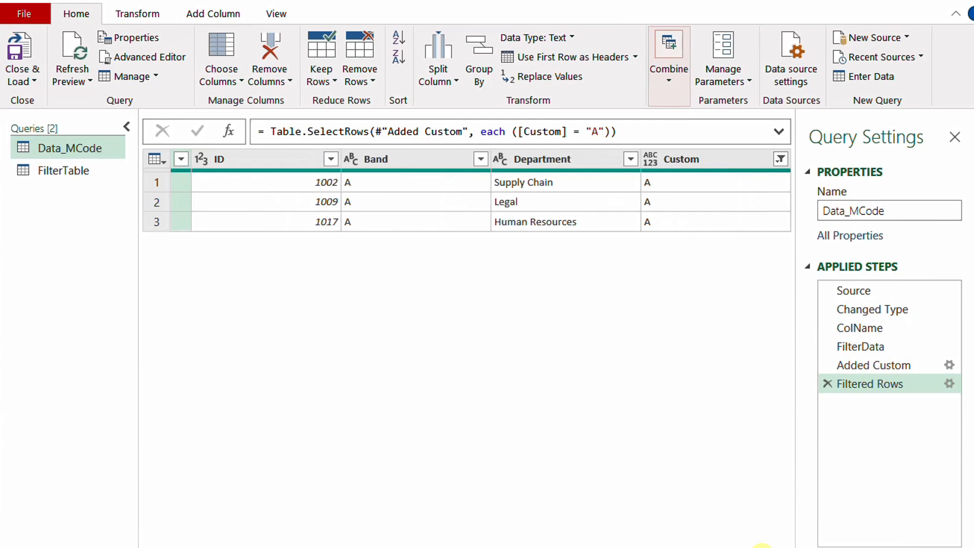
{"action": "left_click", "coordinate": [779, 132]}
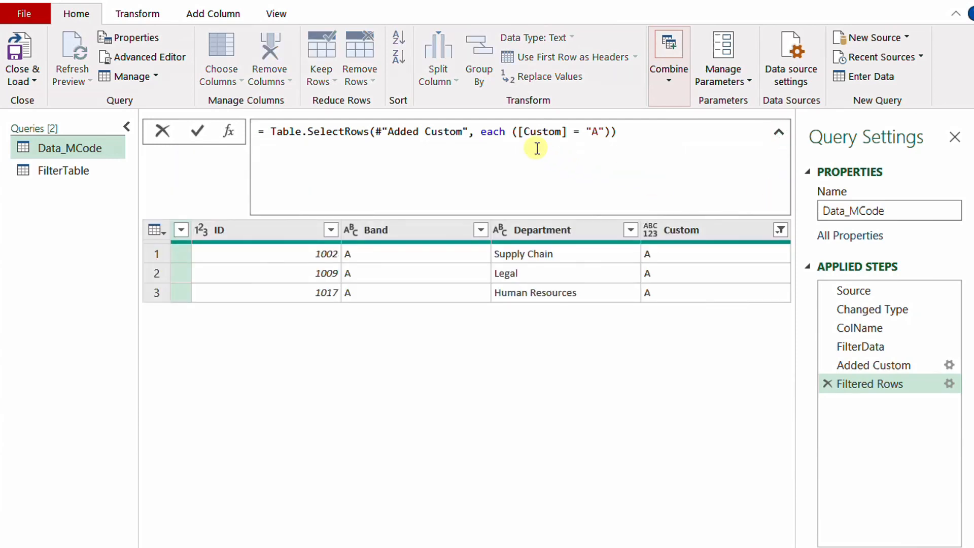
{"action": "left_click", "coordinate": [514, 132]}
{"action": "left_click_drag", "start_coordinate": [513, 132], "coordinate": [609, 133]}
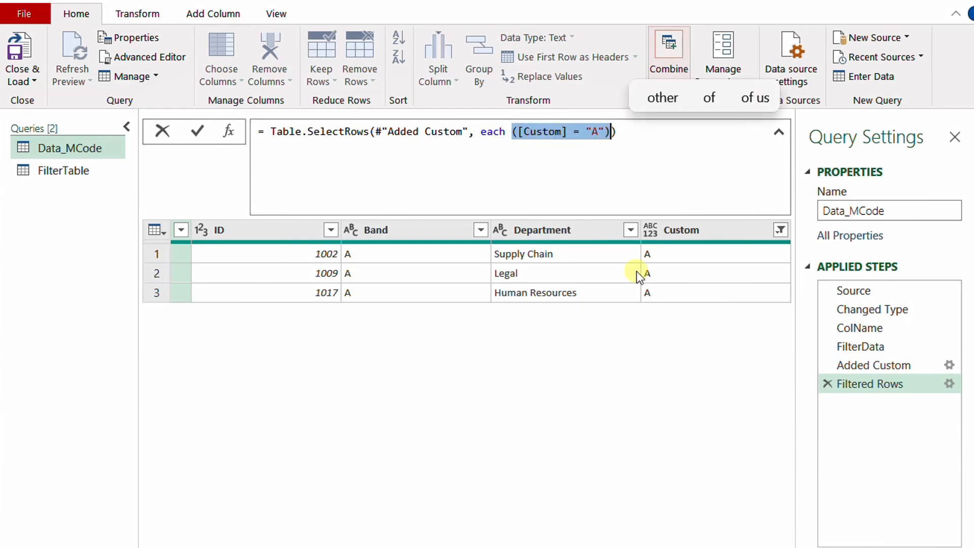
{"action": "key", "text": "Delete"}
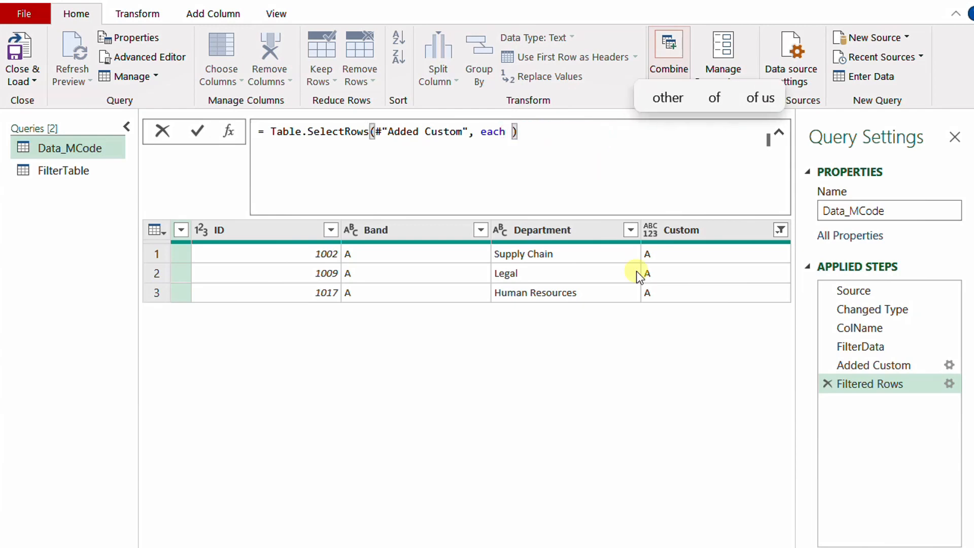
Enter List.Contains(FilterDat,[Custom]) after each in the Filtered Rows formula and apply it
{"action": "type", "text": "List.Contains"}
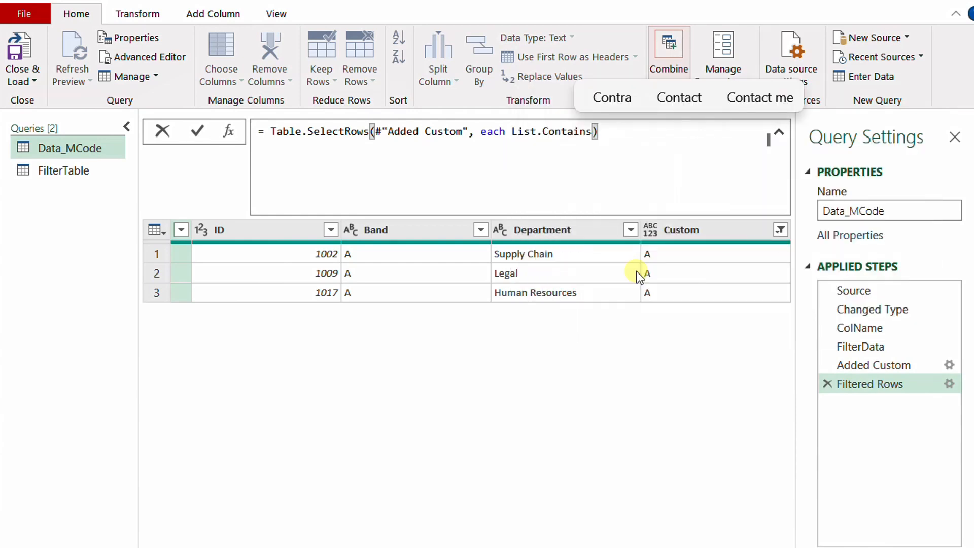
{"action": "type", "text": "("}
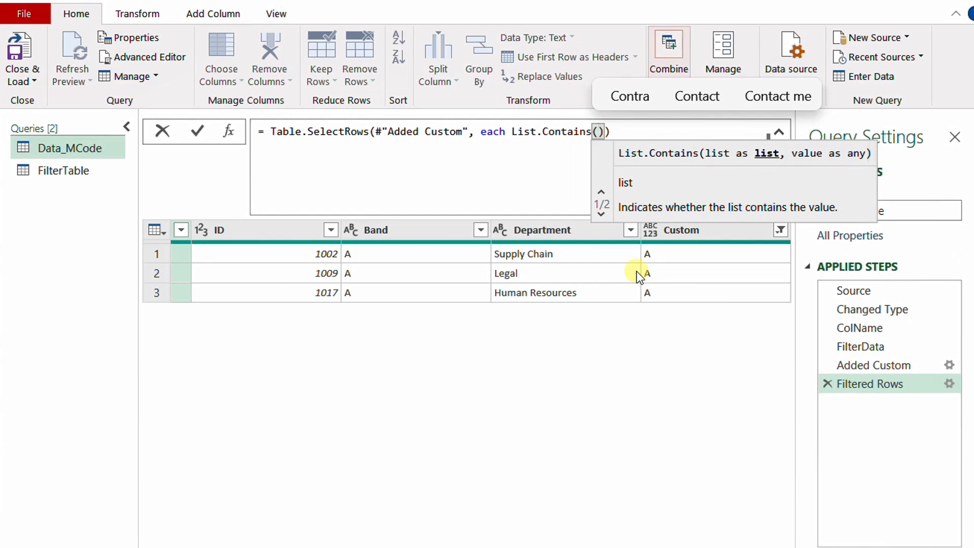
{"action": "type", "text": "Filt"}
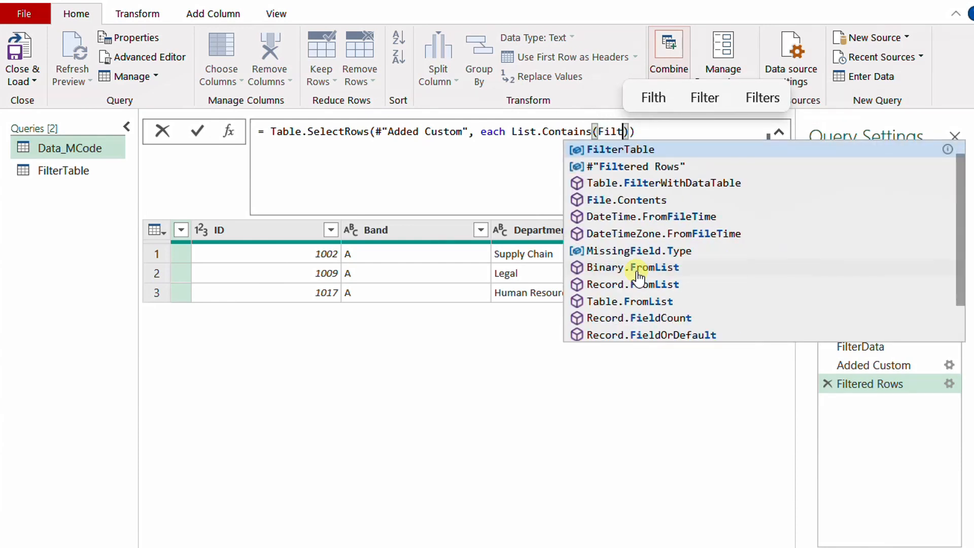
{"action": "type", "text": "erDat,"}
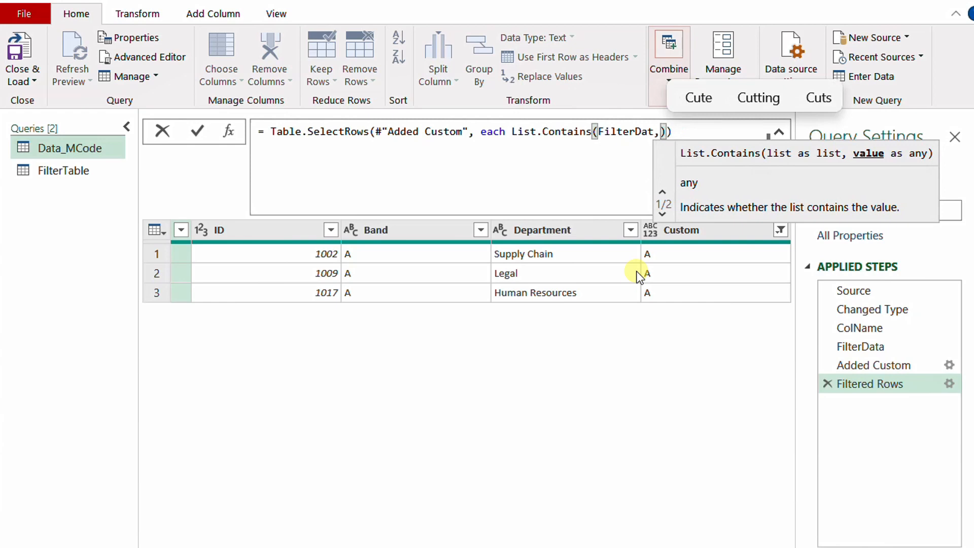
{"action": "type", "text": "[Custom"}
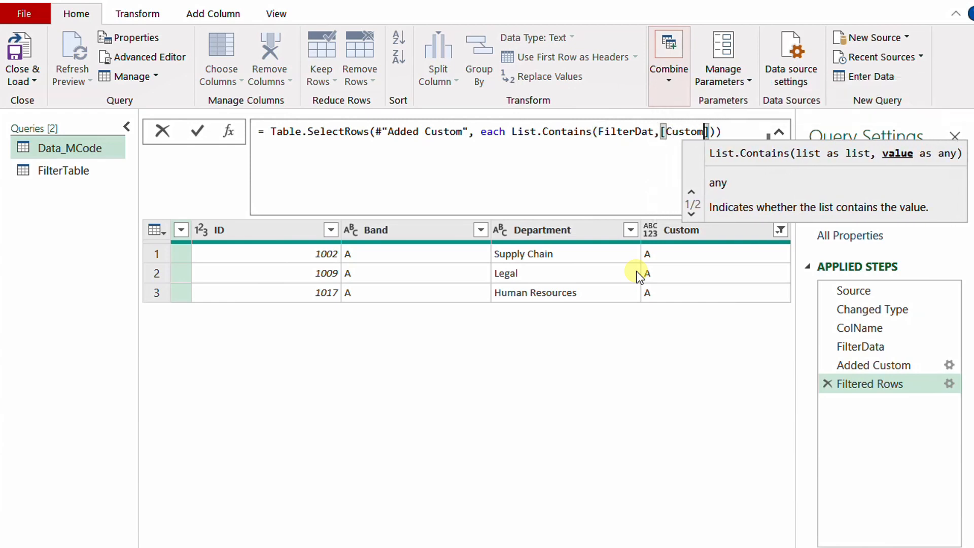
{"action": "type", "text": "]"}
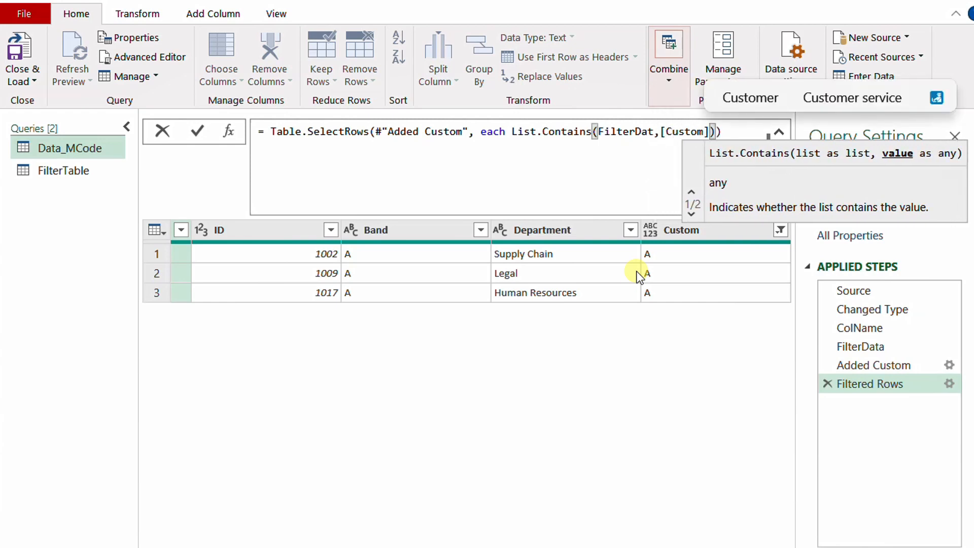
{"action": "left_click", "coordinate": [203, 130]}
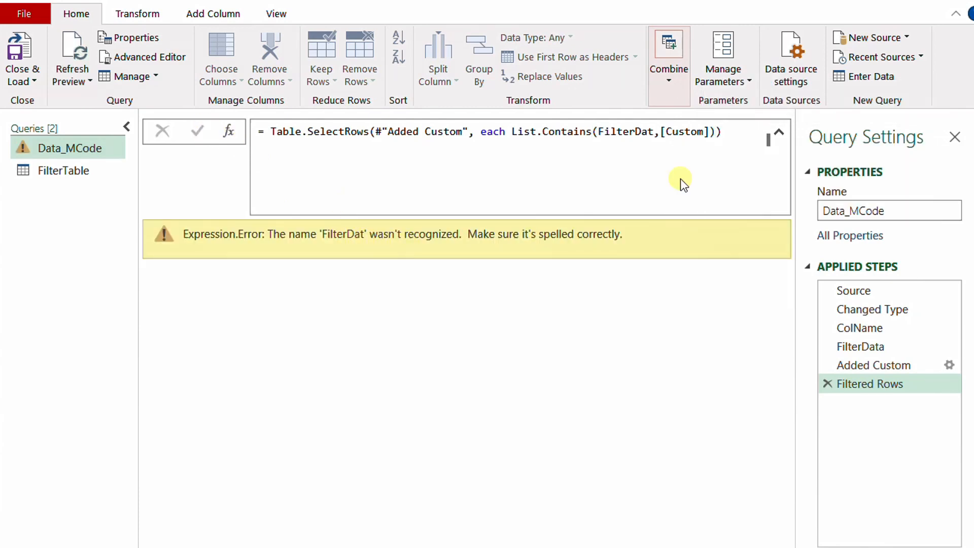
Correct the list argument to FilterData so the condition reads List.Contains(FilterData,[Custom])
{"action": "left_click", "coordinate": [654, 132]}
{"action": "type", "text": "a"}
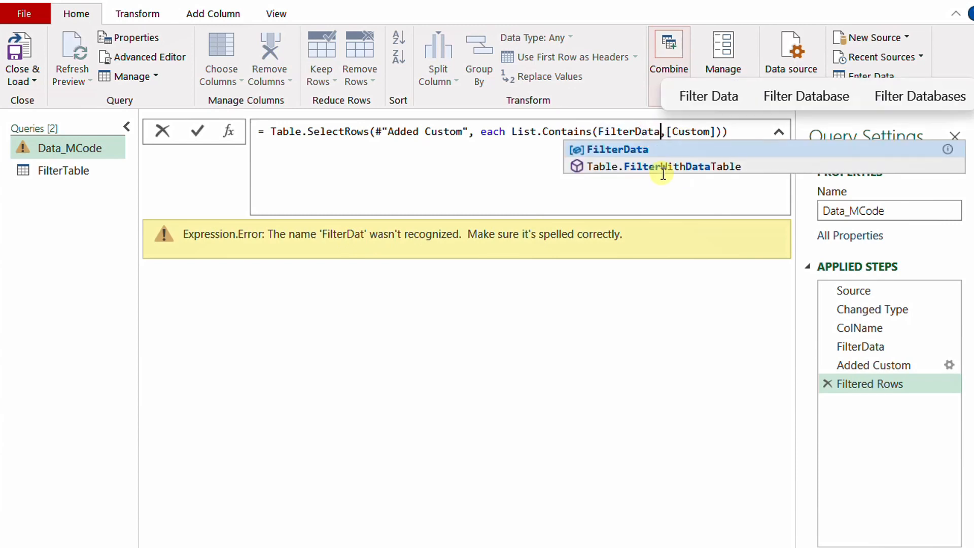
{"action": "left_click", "coordinate": [197, 131]}
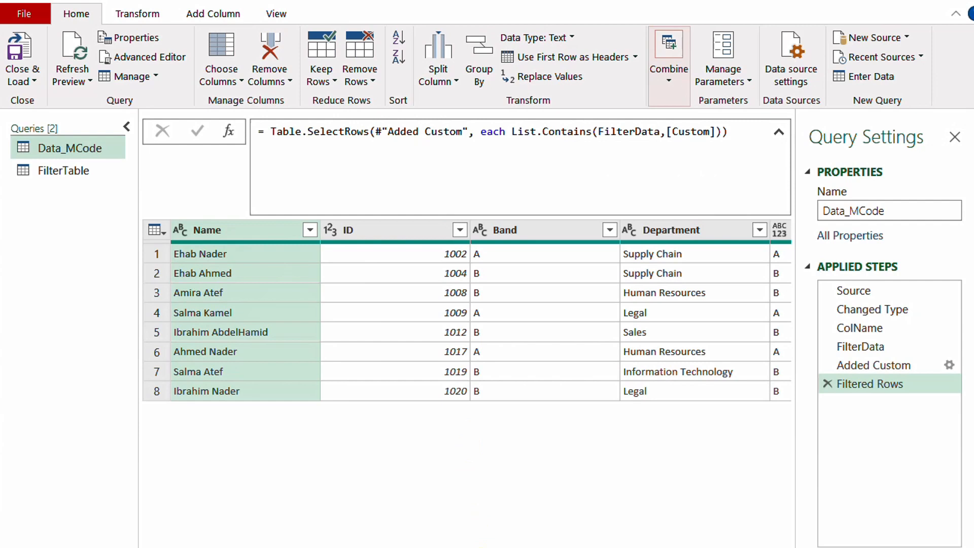
Compare the filtered Data_MCode rows with the FilterTable values, and remove the Custom column from Data_MCode
{"action": "left_click", "coordinate": [48, 172]}
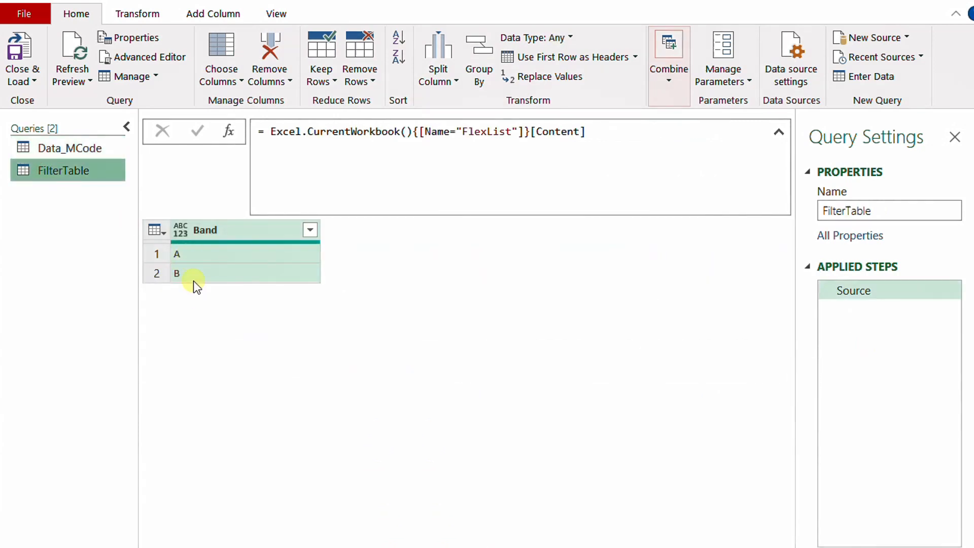
{"action": "left_click", "coordinate": [59, 147]}
{"action": "scroll", "coordinate": [652, 545], "scroll_direction": "right", "scroll_amount": 2}
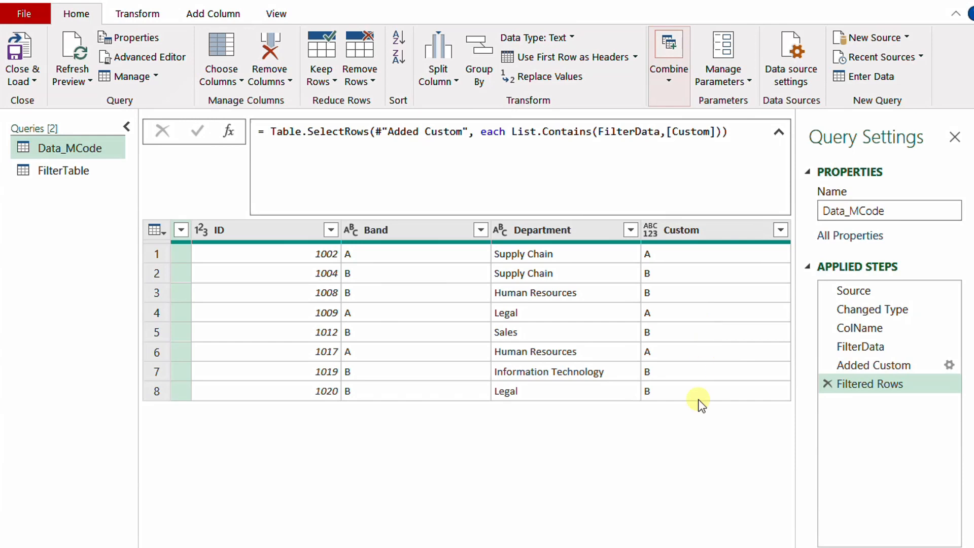
{"action": "left_click", "coordinate": [700, 229]}
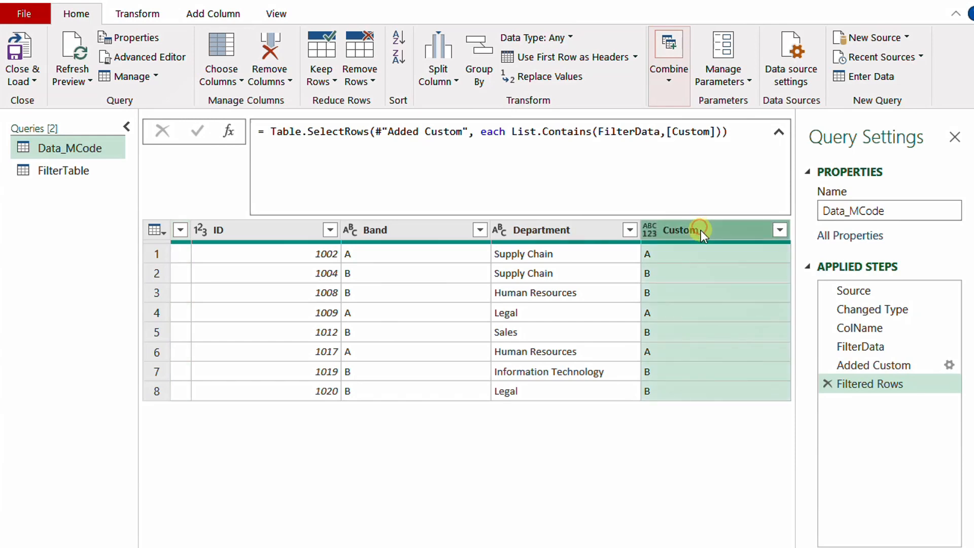
{"action": "right_click", "coordinate": [702, 229]}
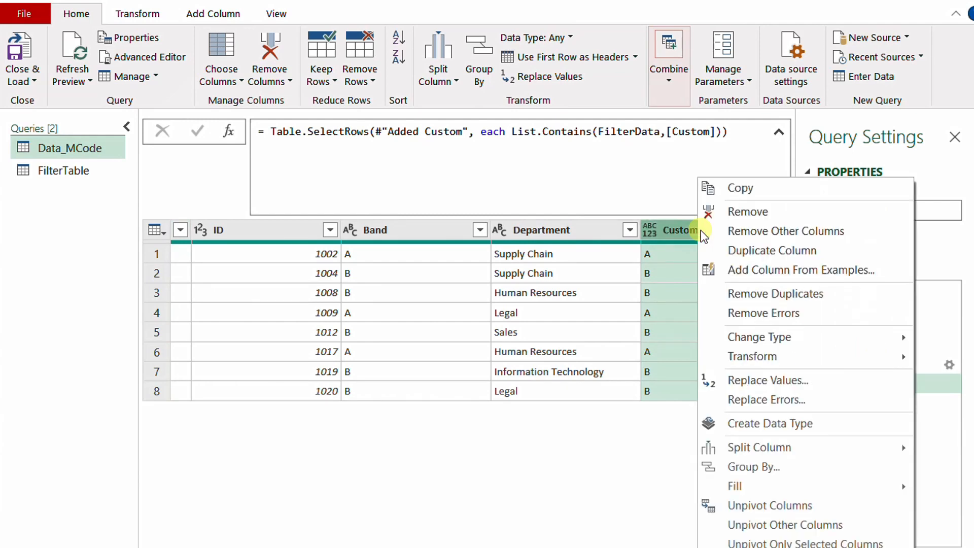
{"action": "left_click", "coordinate": [762, 212]}
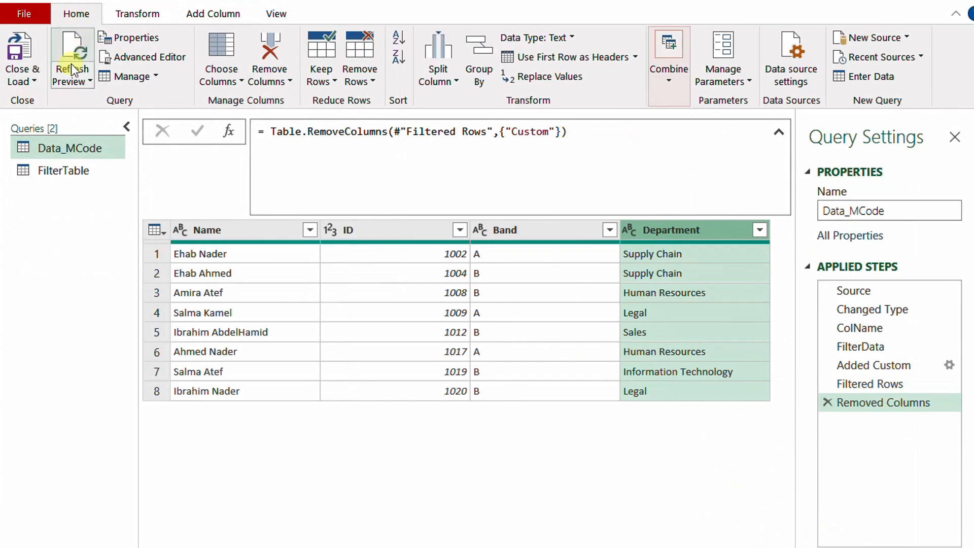
Close the query editor and load the queries to the workbook as Only Create Connection
{"action": "left_click", "coordinate": [20, 81]}
{"action": "left_click", "coordinate": [25, 121]}
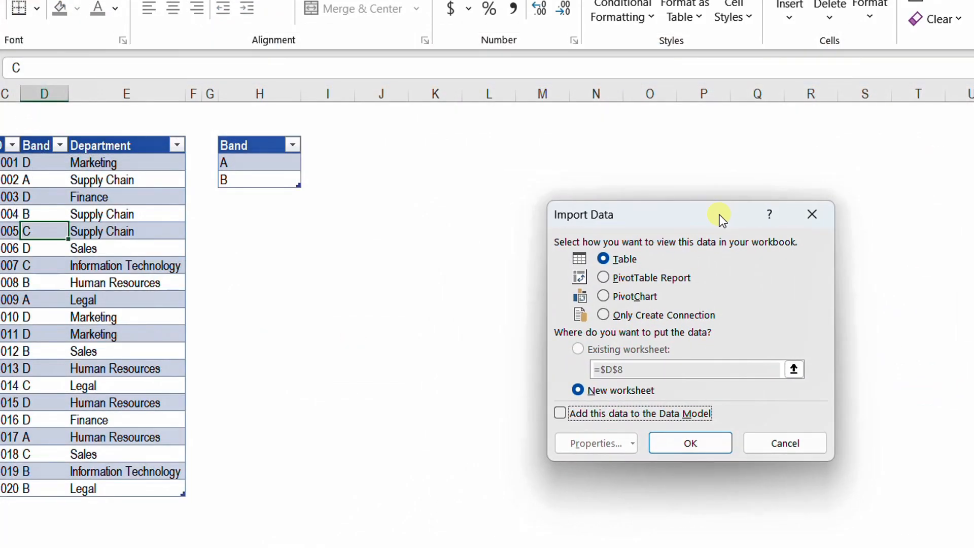
{"action": "left_click", "coordinate": [647, 315]}
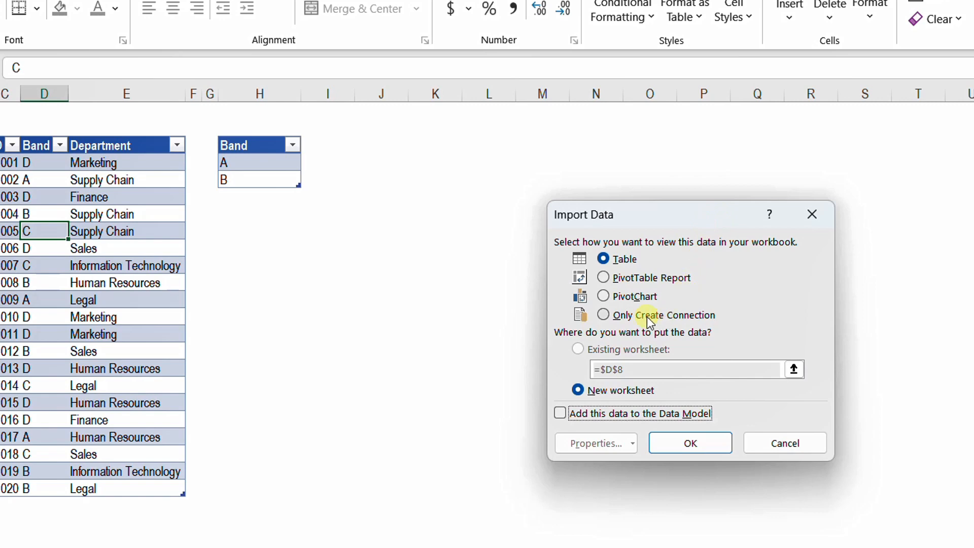
{"action": "left_click", "coordinate": [702, 439]}
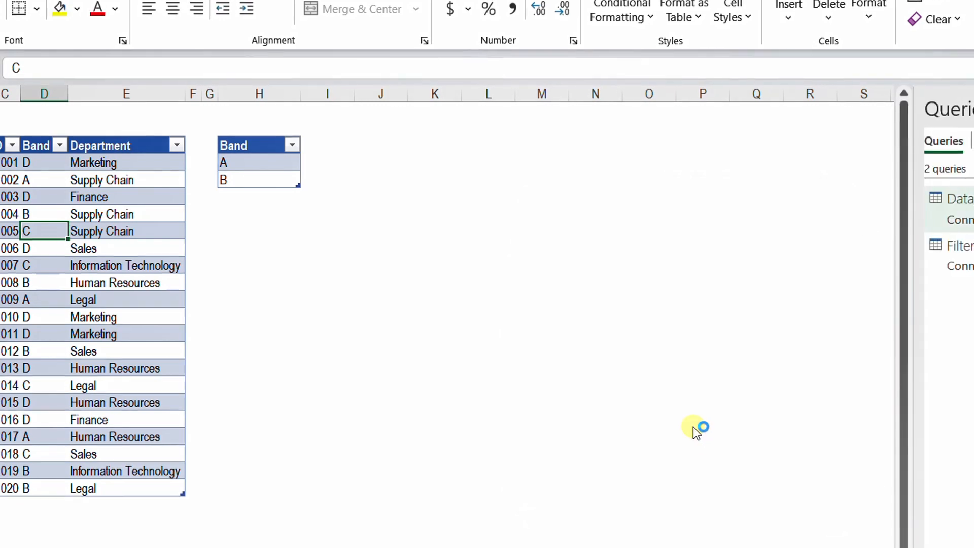
Load the Data_MCode query as a table on the existing worksheet, starting in column J level with the filter table's header
{"action": "right_click", "coordinate": [837, 211]}
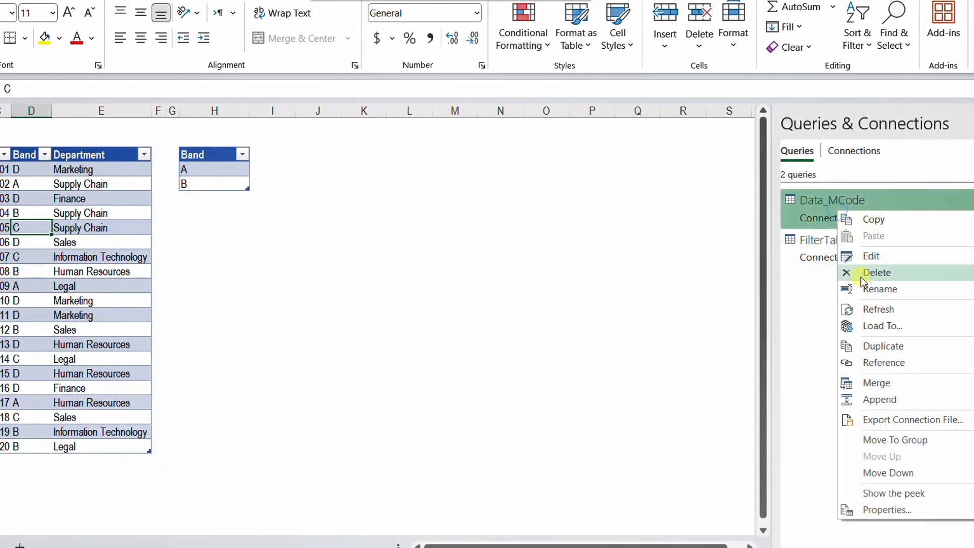
{"action": "left_click", "coordinate": [819, 324]}
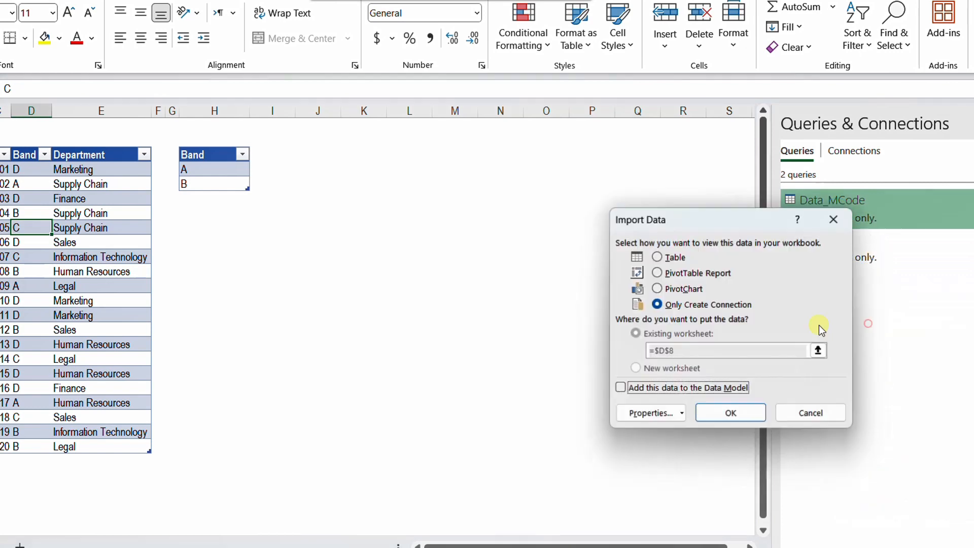
{"action": "left_click", "coordinate": [658, 257]}
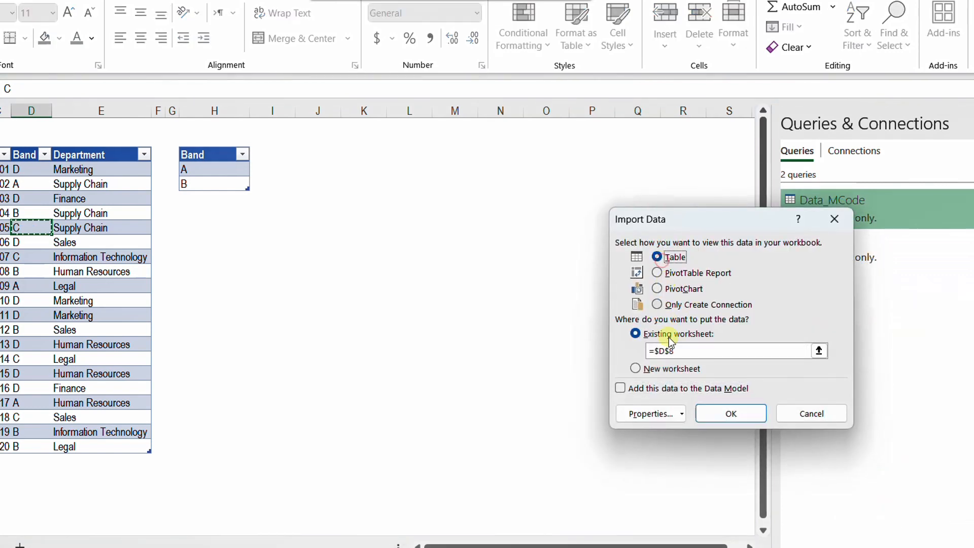
{"action": "left_click", "coordinate": [320, 153]}
{"action": "left_click", "coordinate": [731, 414]}
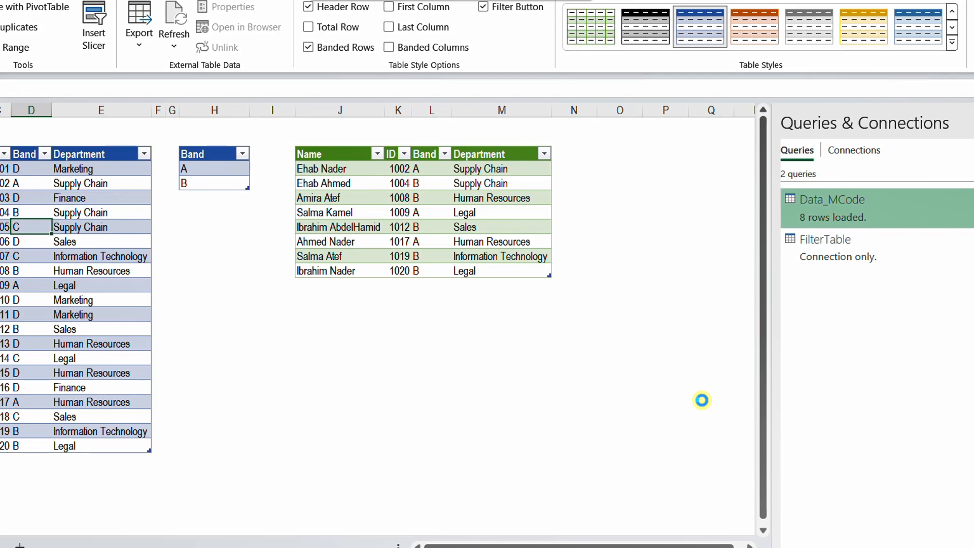
Replace the filter table's contents with the Department header and its Marketing and Supply Chain values, and refresh the query output table
{"action": "left_click_drag", "start_coordinate": [91, 155], "coordinate": [91, 177]}
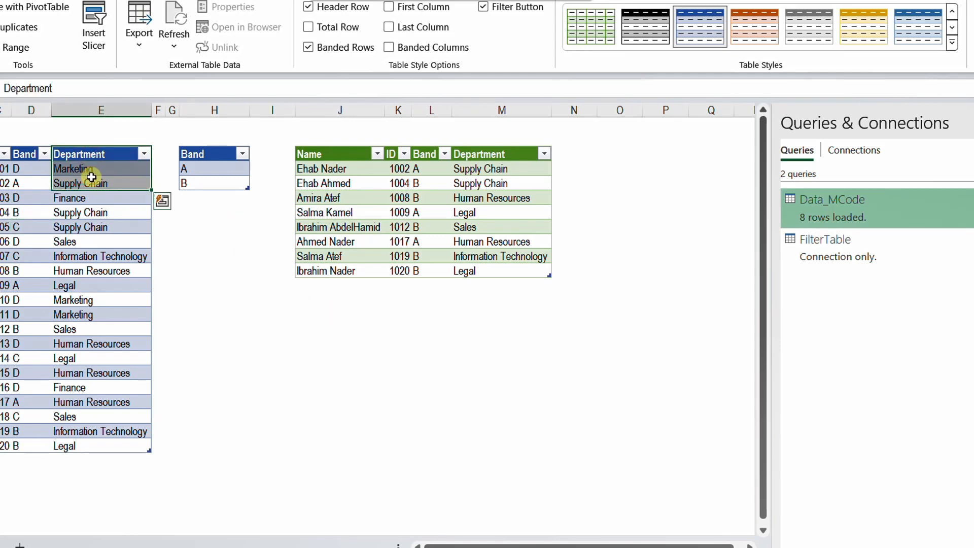
{"action": "key", "text": "ctrl+c"}
{"action": "left_click", "coordinate": [212, 153]}
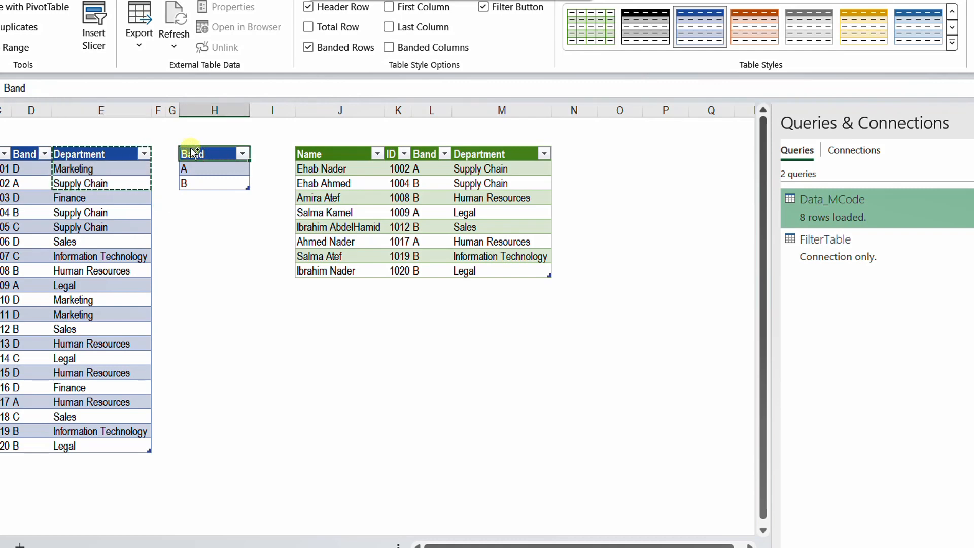
{"action": "key", "text": "ctrl+v"}
{"action": "right_click", "coordinate": [395, 209]}
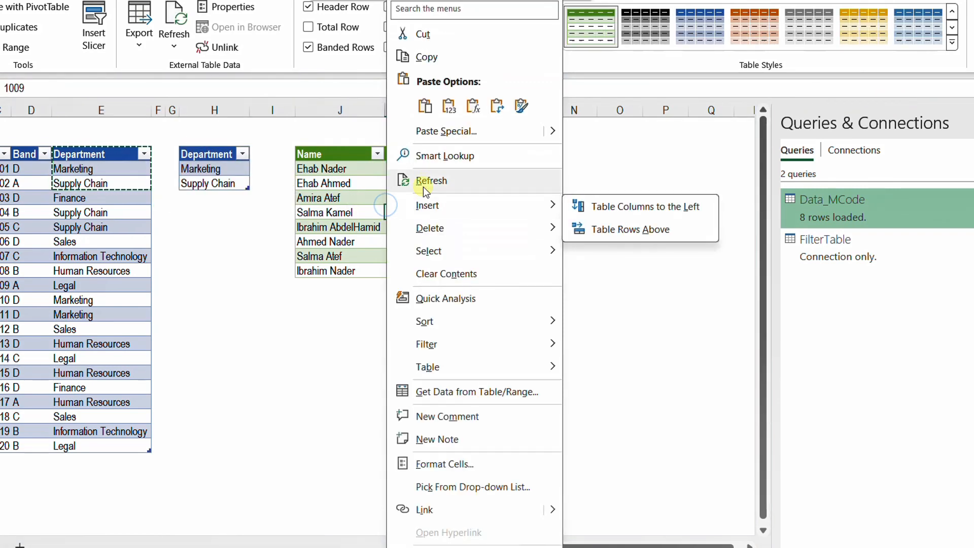
{"action": "left_click", "coordinate": [424, 181]}
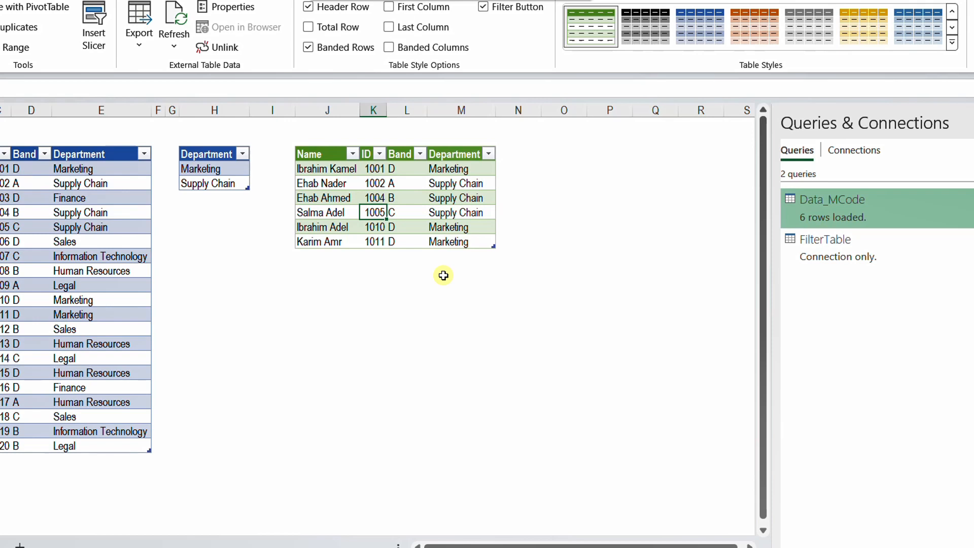
Change the filter table's Marketing entry to lowercase marketing and refresh the query output table
{"action": "left_click", "coordinate": [219, 169]}
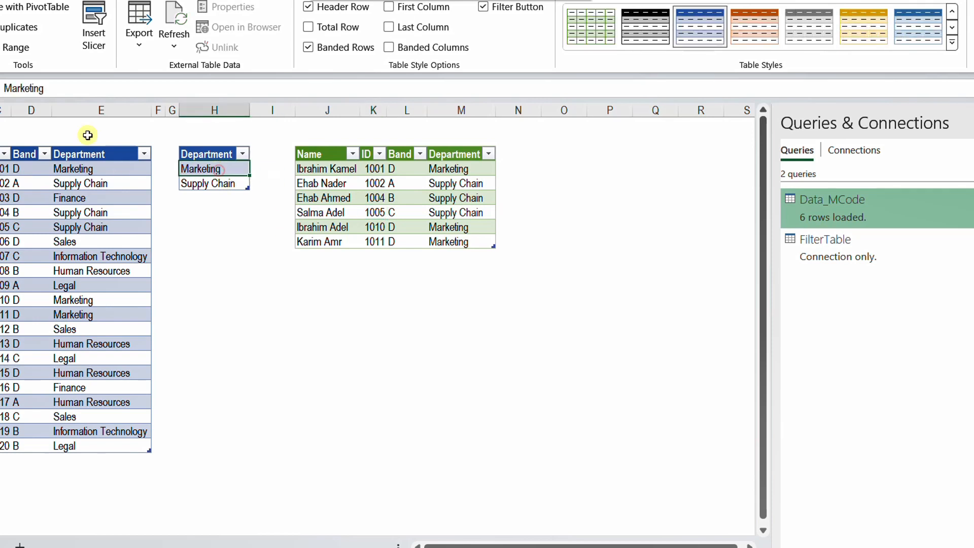
{"action": "left_click", "coordinate": [10, 89]}
{"action": "key", "text": "BackSpace"}
{"action": "type", "text": "m"}
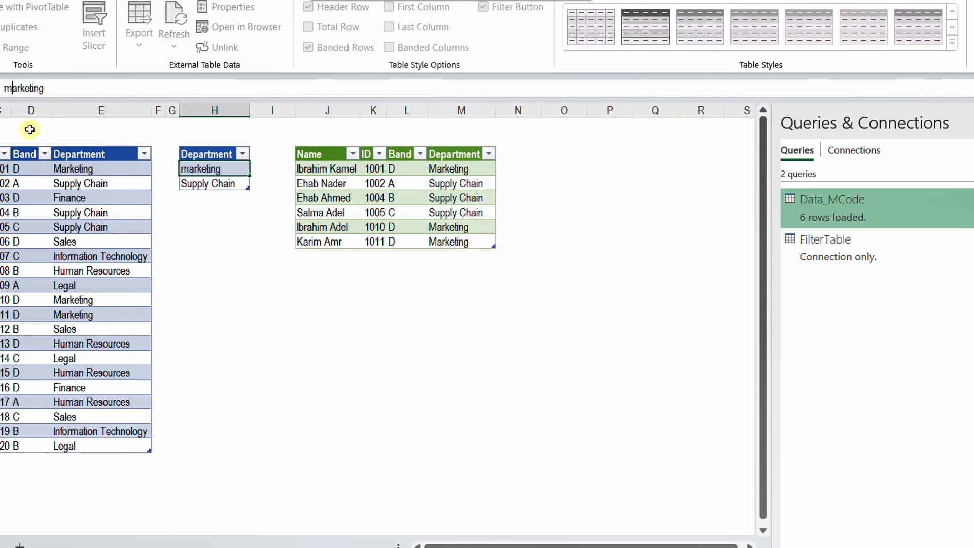
{"action": "key", "text": "Return"}
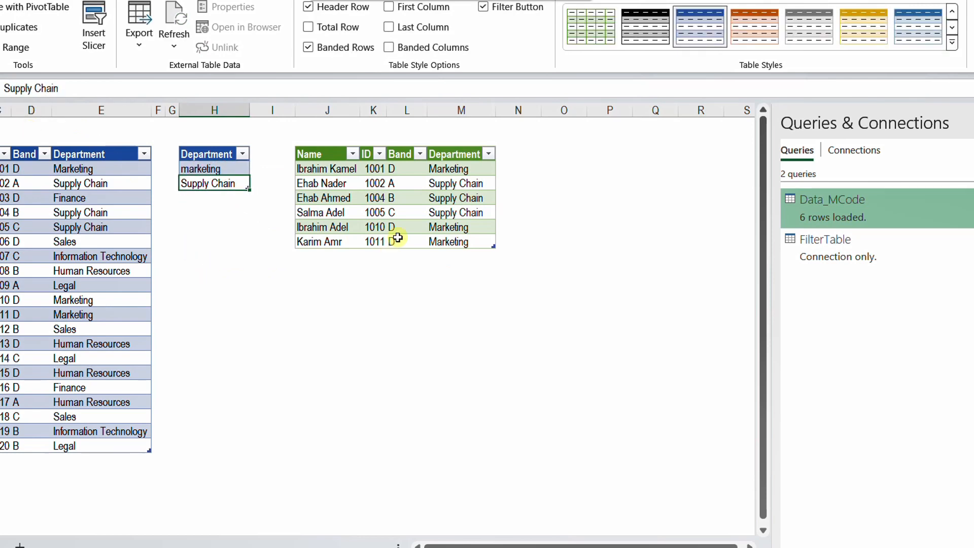
{"action": "right_click", "coordinate": [397, 197]}
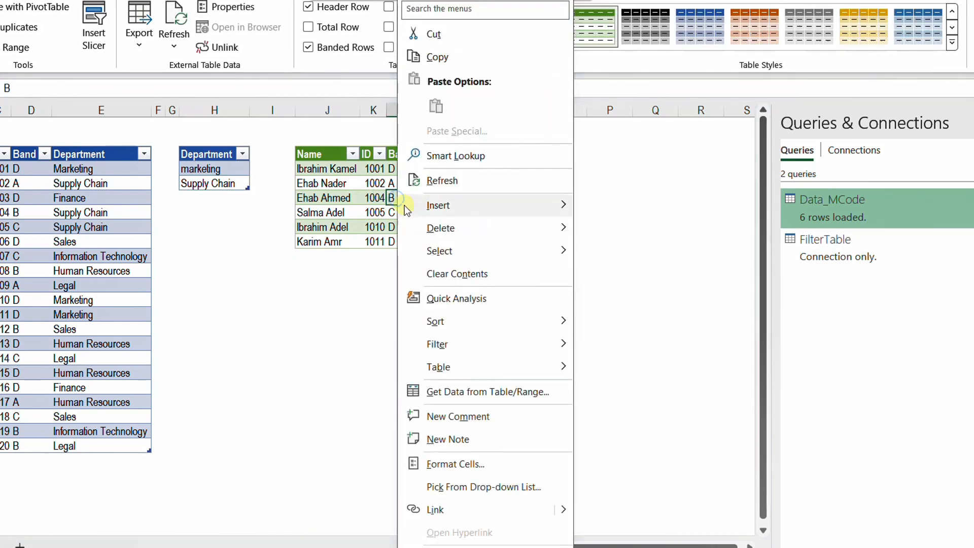
{"action": "left_click", "coordinate": [437, 185]}
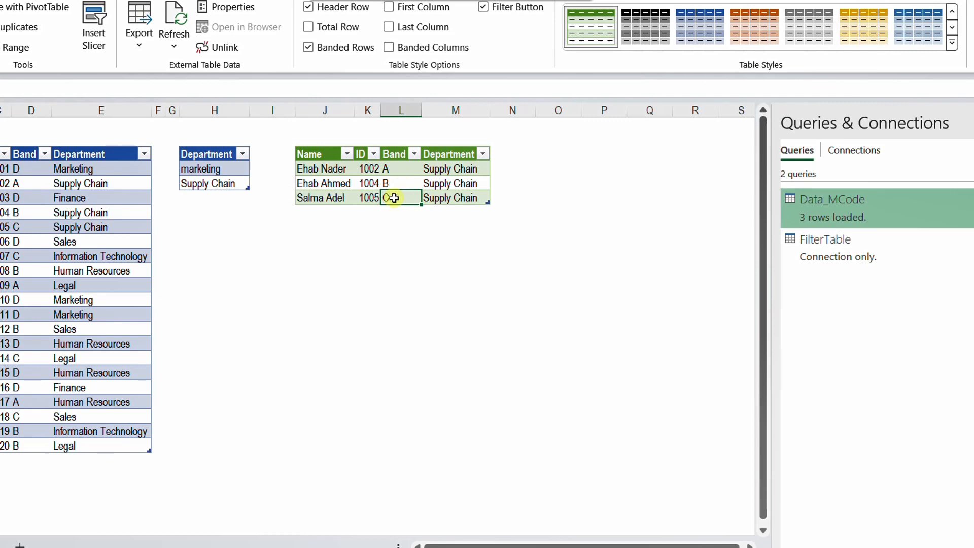
Add Comparer.OrdinalIgnoreCase as the third List.Contains argument in Data_MCode's Filtered Rows step, and load the query back to the worksheet
{"action": "double_click", "coordinate": [847, 207]}
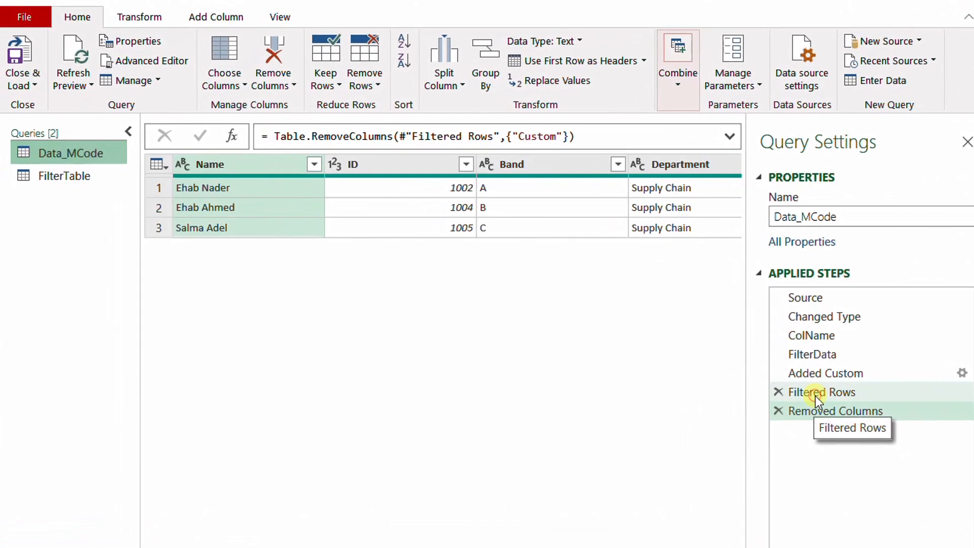
{"action": "left_click", "coordinate": [815, 396]}
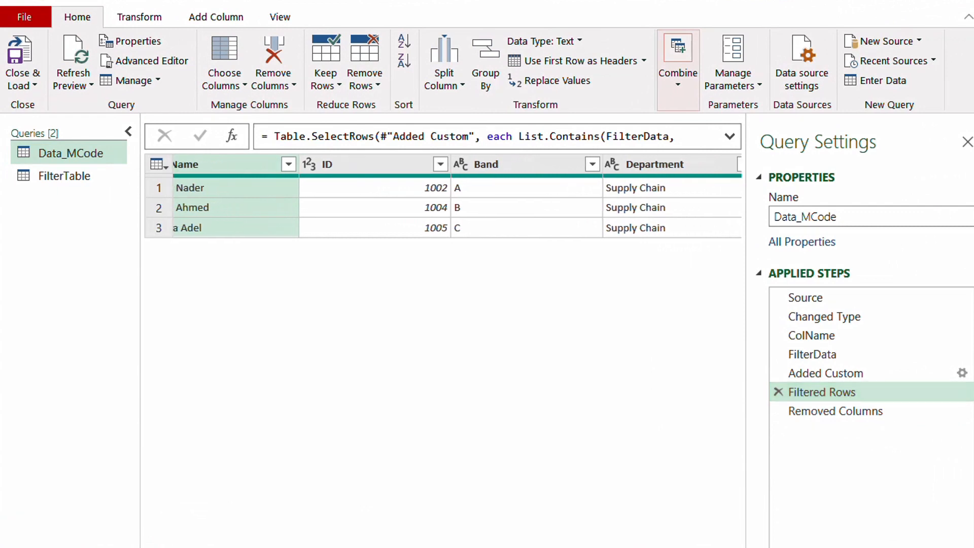
{"action": "left_click", "coordinate": [730, 136]}
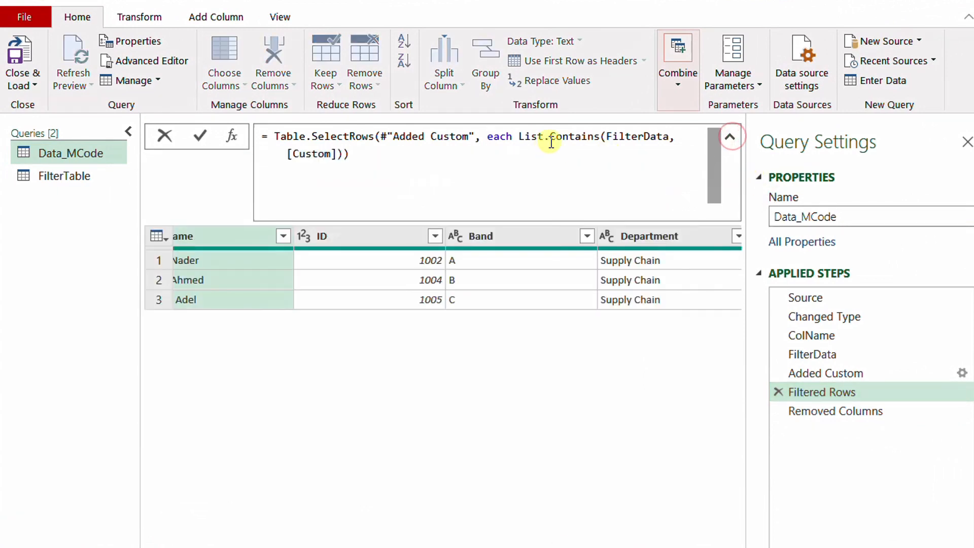
{"action": "left_click", "coordinate": [609, 140]}
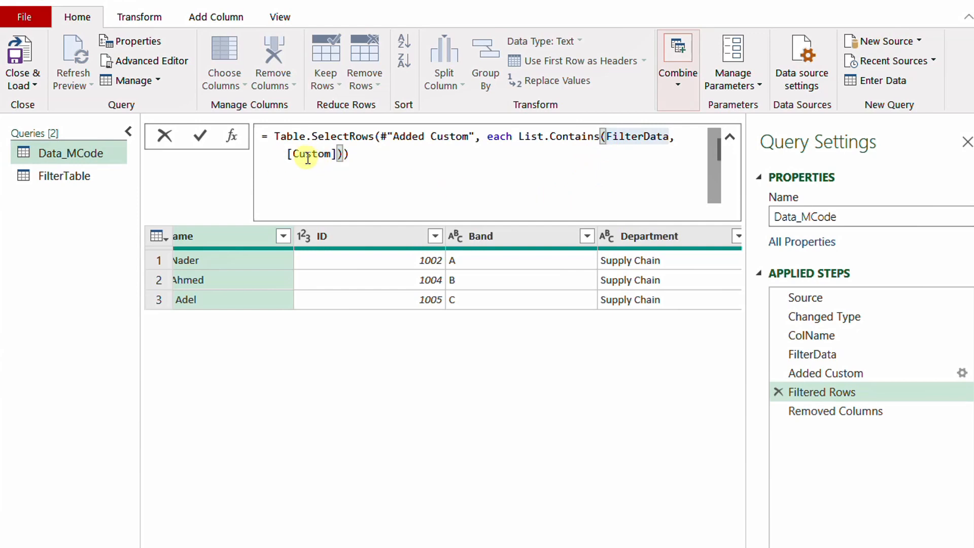
{"action": "left_click", "coordinate": [337, 154]}
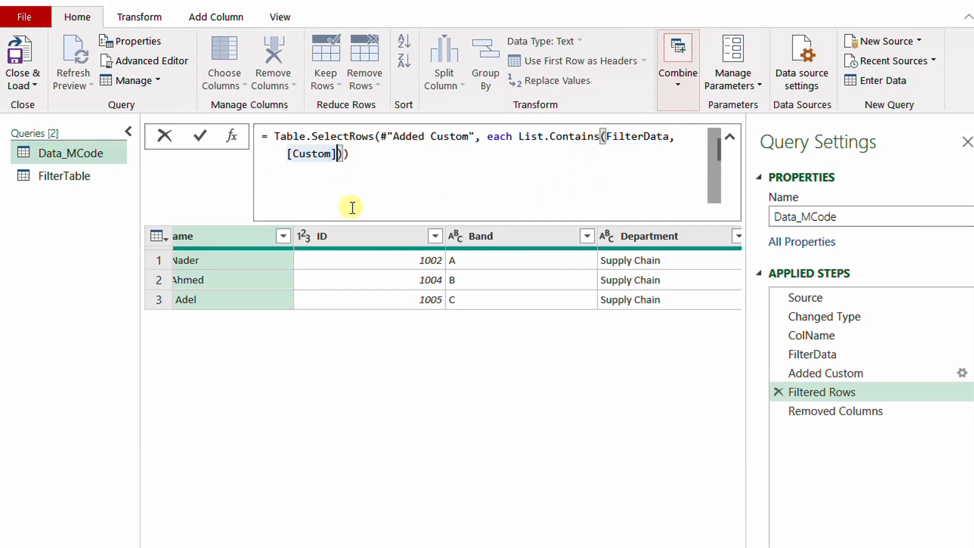
{"action": "type", "text": ","}
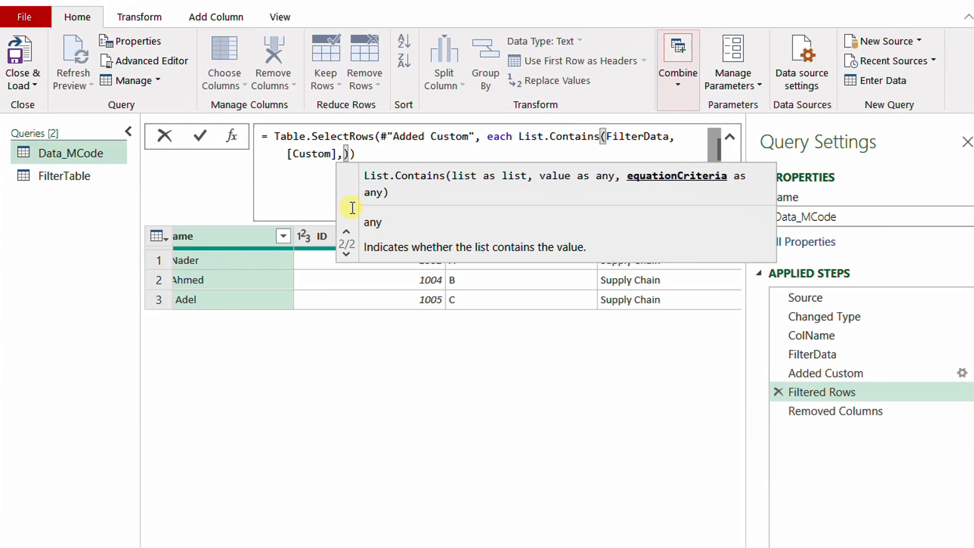
{"action": "type", "text": "Ing"}
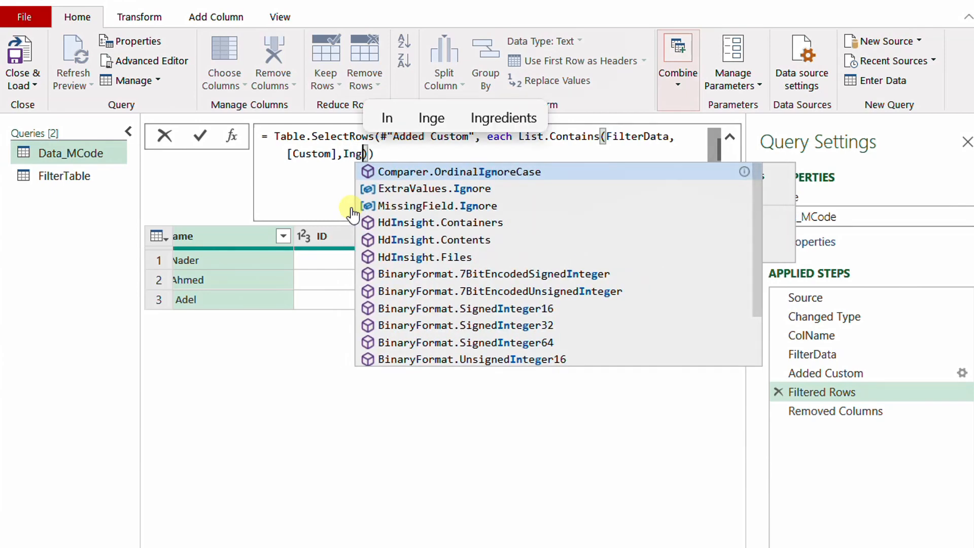
{"action": "key", "text": "Tab"}
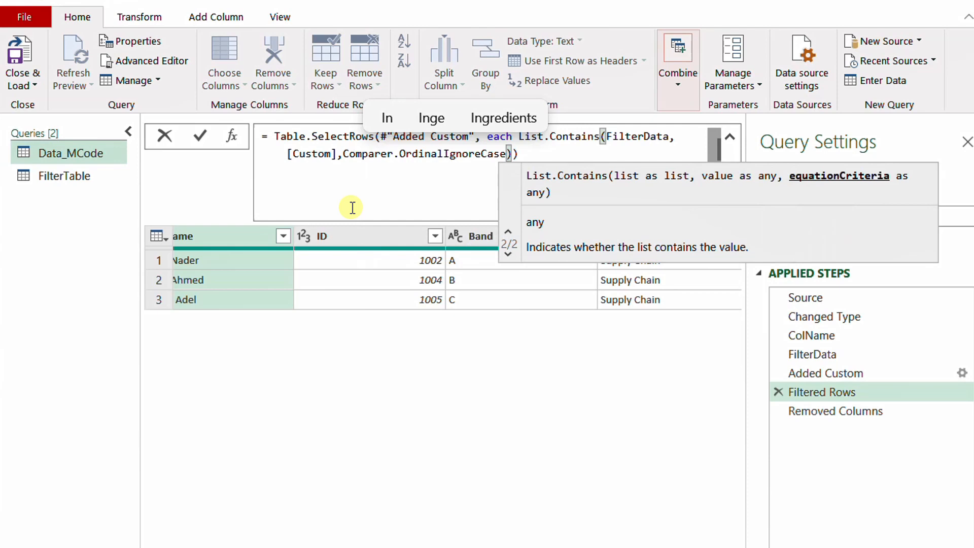
{"action": "left_click", "coordinate": [199, 136]}
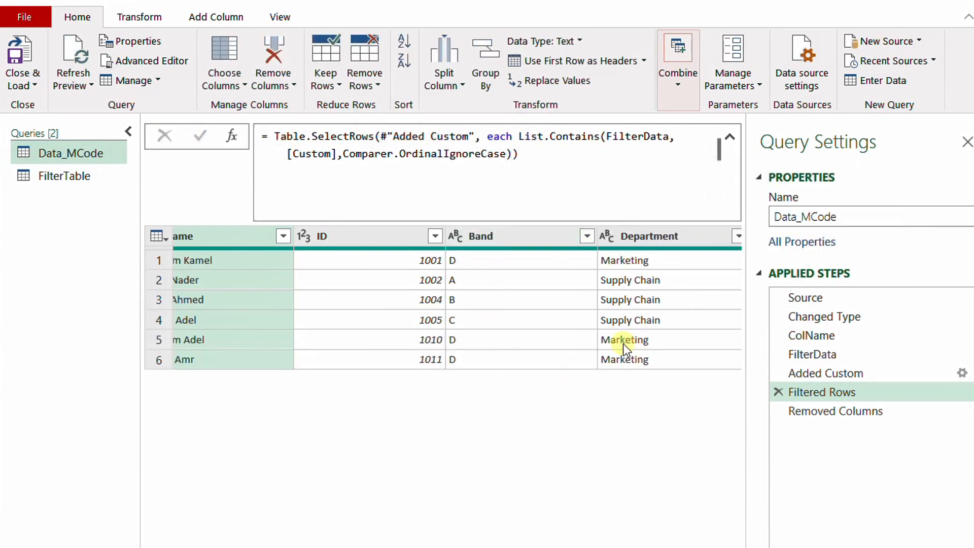
{"action": "left_click", "coordinate": [20, 53]}
{"action": "left_click", "coordinate": [462, 239]}
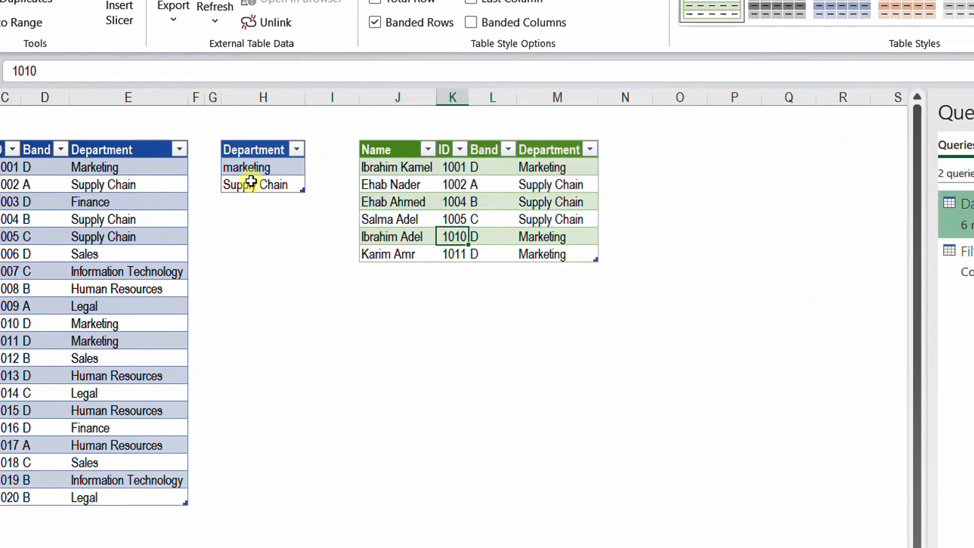
Replace the filter table's contents with the Band header and the lowercase values d and a, and refresh the query output table
{"action": "left_click_drag", "start_coordinate": [37, 150], "coordinate": [35, 189]}
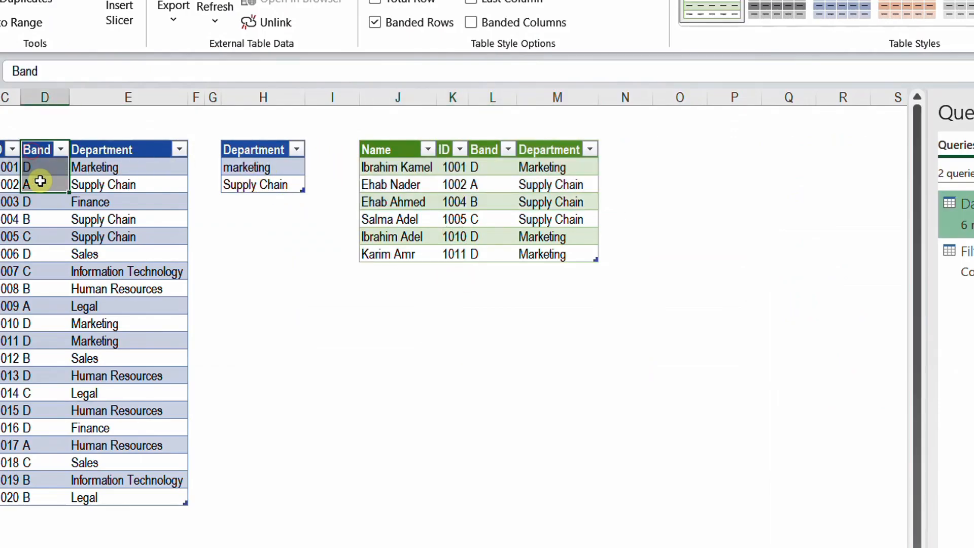
{"action": "key", "text": "ctrl+c"}
{"action": "left_click", "coordinate": [245, 152]}
{"action": "key", "text": "ctrl+v"}
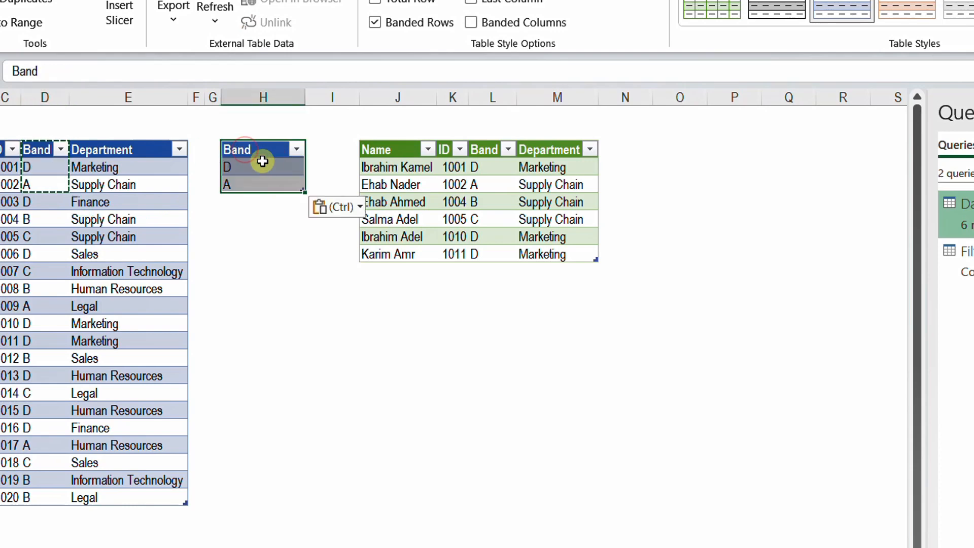
{"action": "left_click", "coordinate": [267, 167]}
{"action": "type", "text": "d"}
{"action": "key", "text": "Return"}
{"action": "type", "text": "a"}
{"action": "key", "text": "Return"}
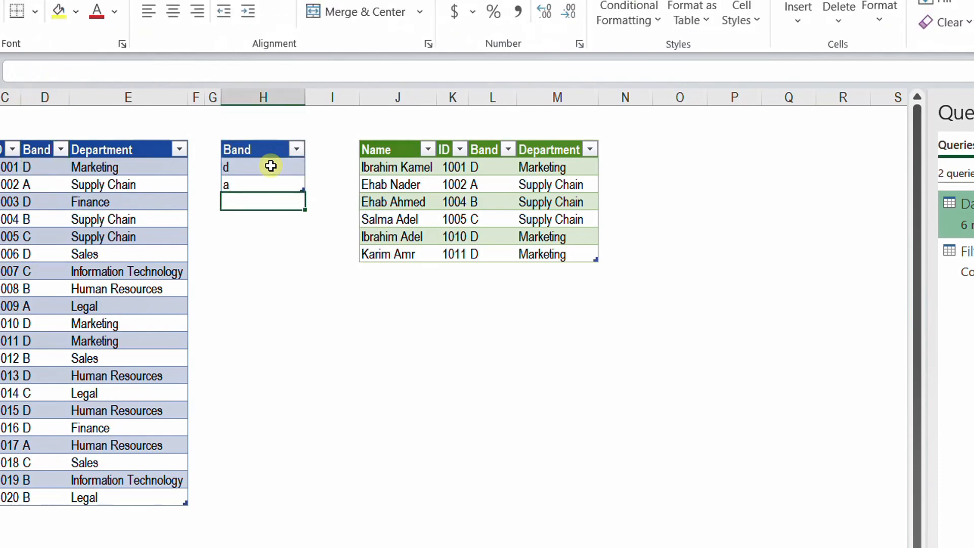
{"action": "right_click", "coordinate": [425, 192]}
{"action": "left_click", "coordinate": [445, 188]}
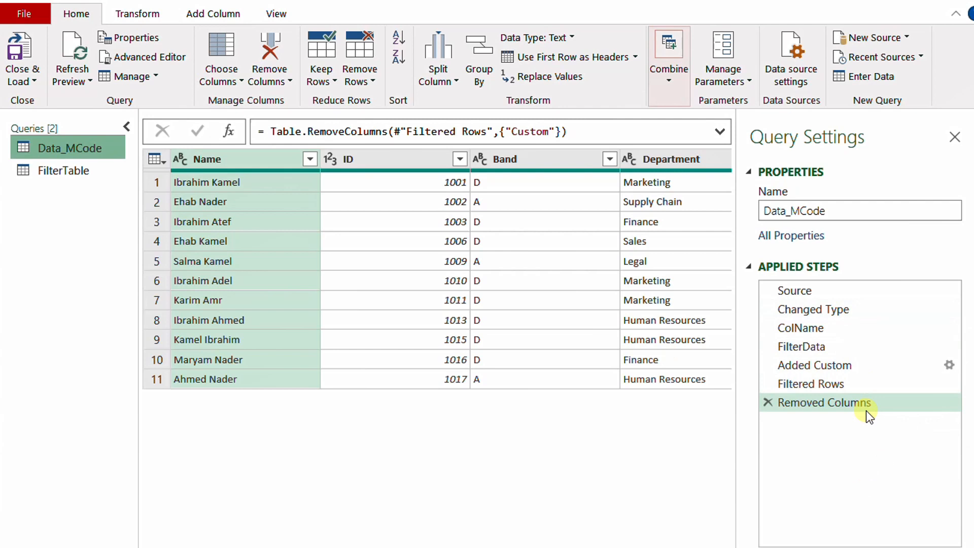
Examine the Added Custom step of Data_MCode and its custom column formula Record.Field(_,ColName)
{"action": "left_click", "coordinate": [808, 366]}
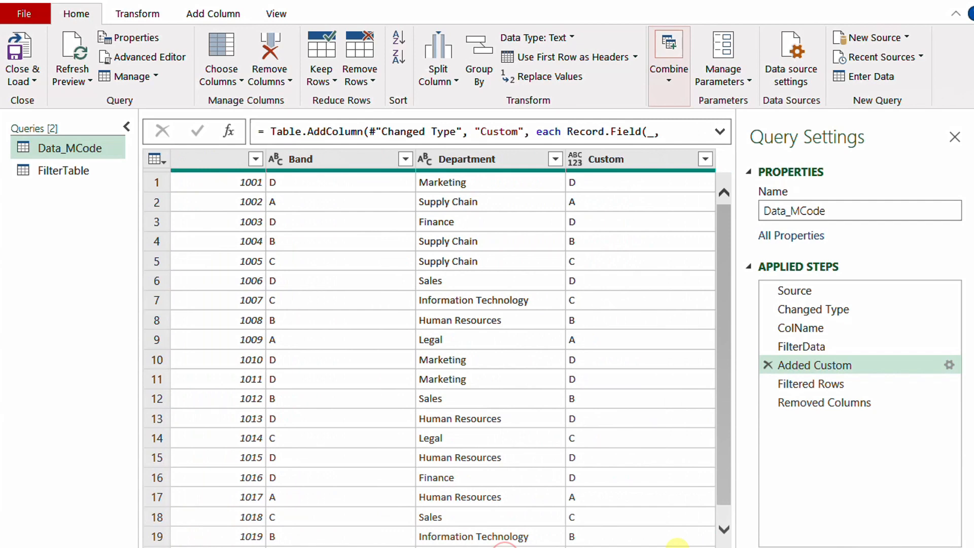
{"action": "left_click", "coordinate": [720, 131]}
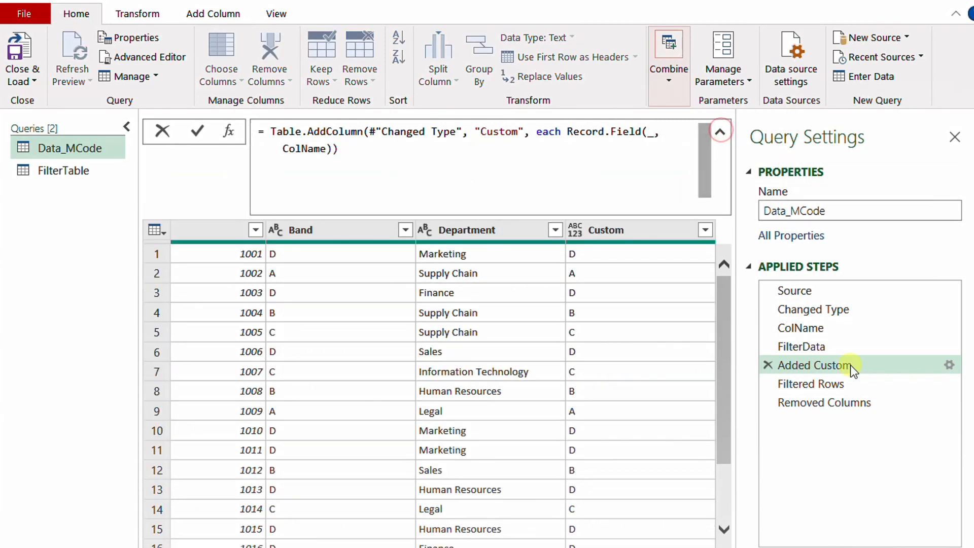
{"action": "left_click", "coordinate": [950, 364]}
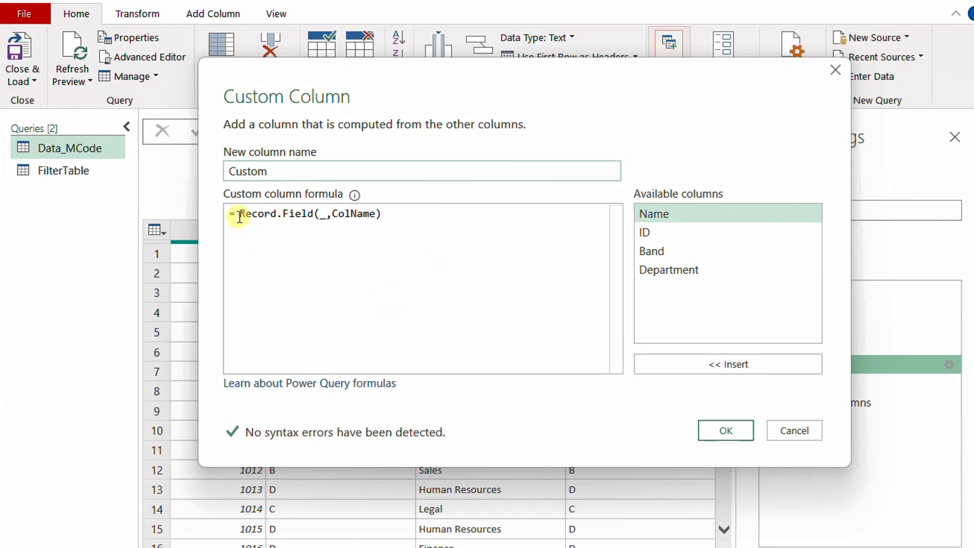
{"action": "left_click_drag", "start_coordinate": [239, 213], "coordinate": [379, 220]}
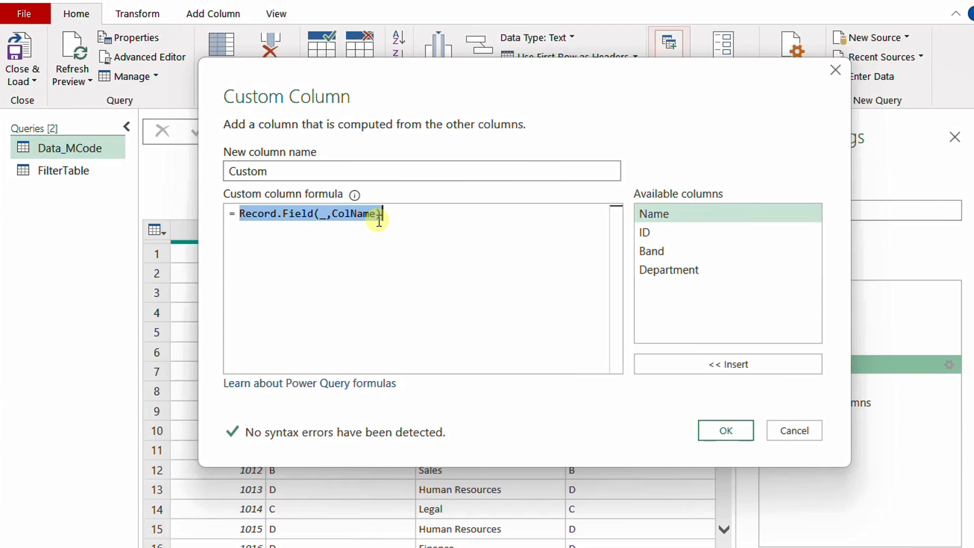
{"action": "left_click", "coordinate": [726, 430]}
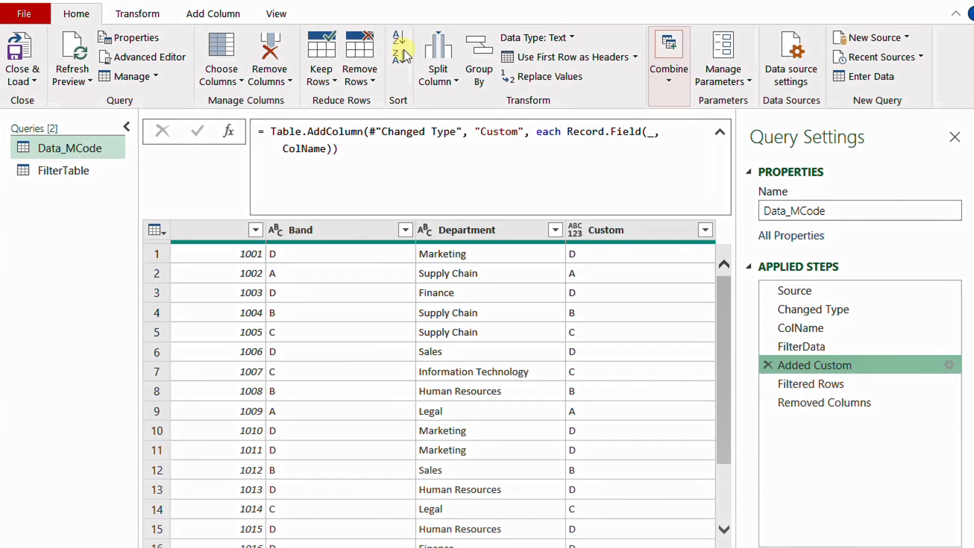
Replace the Table.AddColumn function with Table.SelectRows in the formula of Data_MCode's Added Custom step
{"action": "left_click_drag", "start_coordinate": [267, 120], "coordinate": [369, 139]}
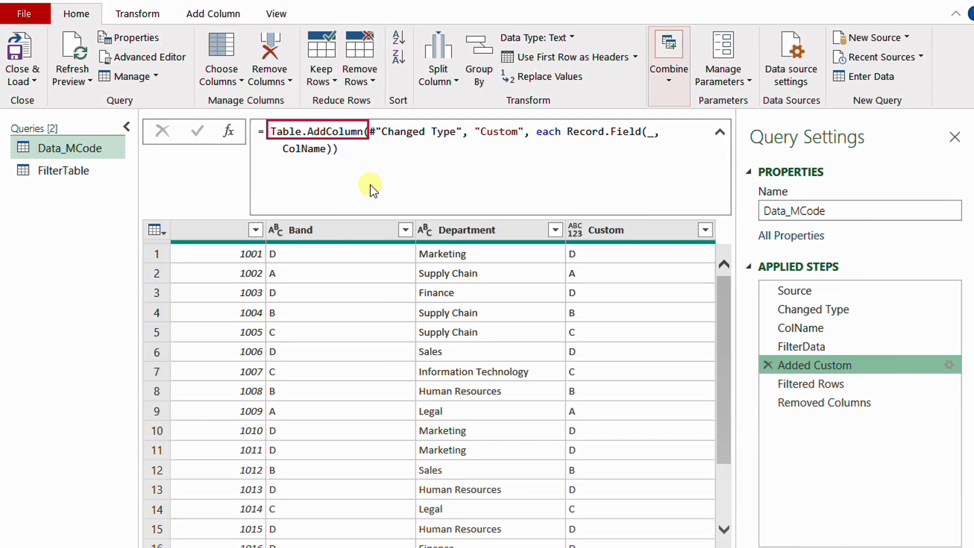
{"action": "key", "text": "Escape"}
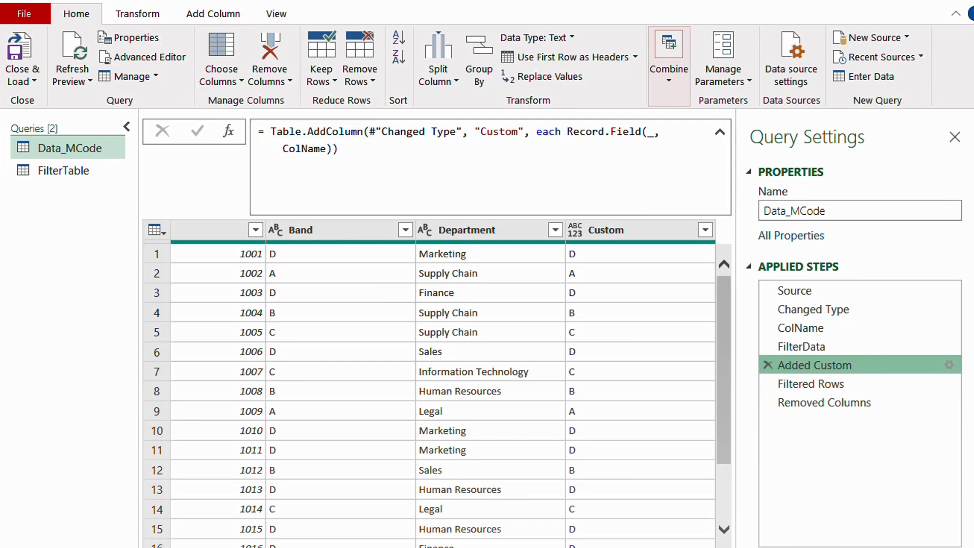
{"action": "left_click_drag", "start_coordinate": [272, 132], "coordinate": [364, 132]}
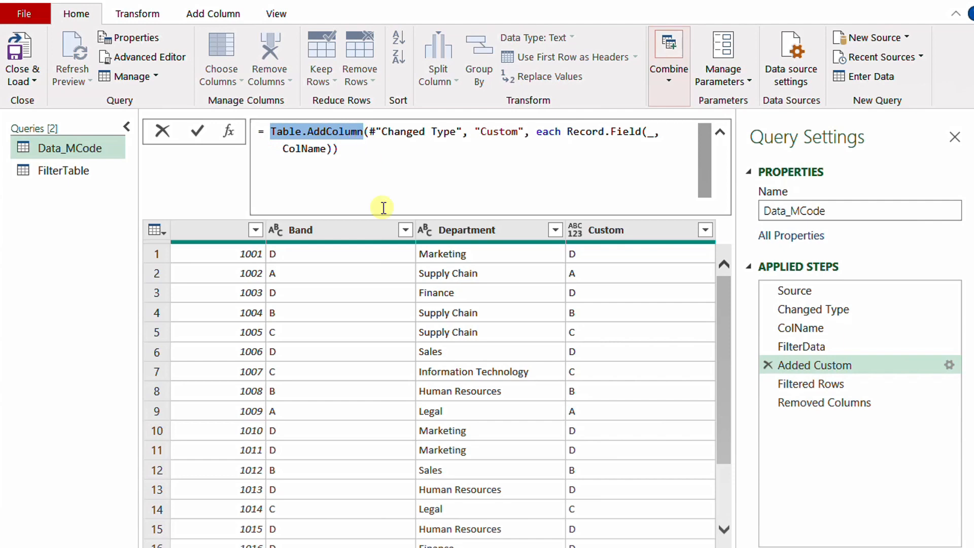
{"action": "type", "text": "Tables"}
{"action": "left_click", "coordinate": [383, 206]}
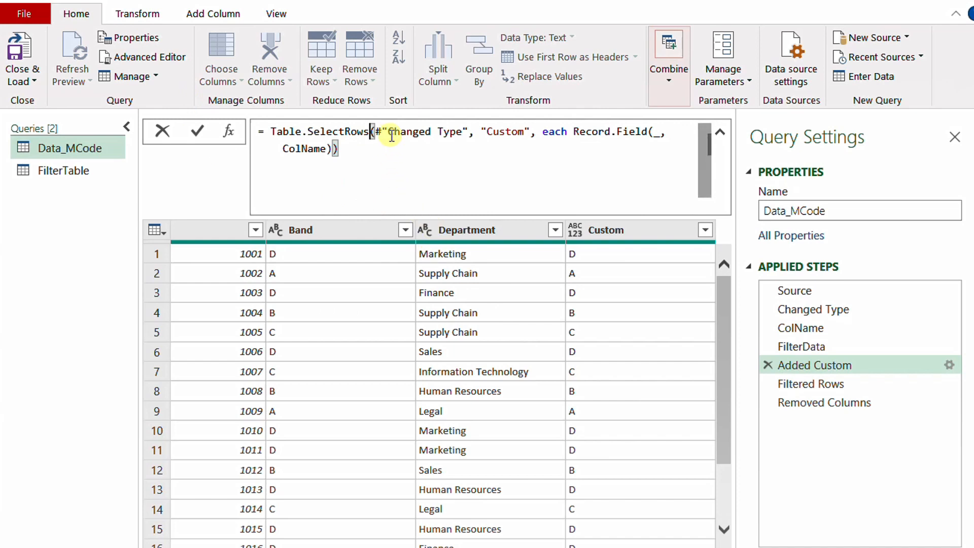
Remove the "Custom" column name argument and its comma from the Table.SelectRows formula
{"action": "left_click_drag", "start_coordinate": [466, 133], "coordinate": [382, 131]}
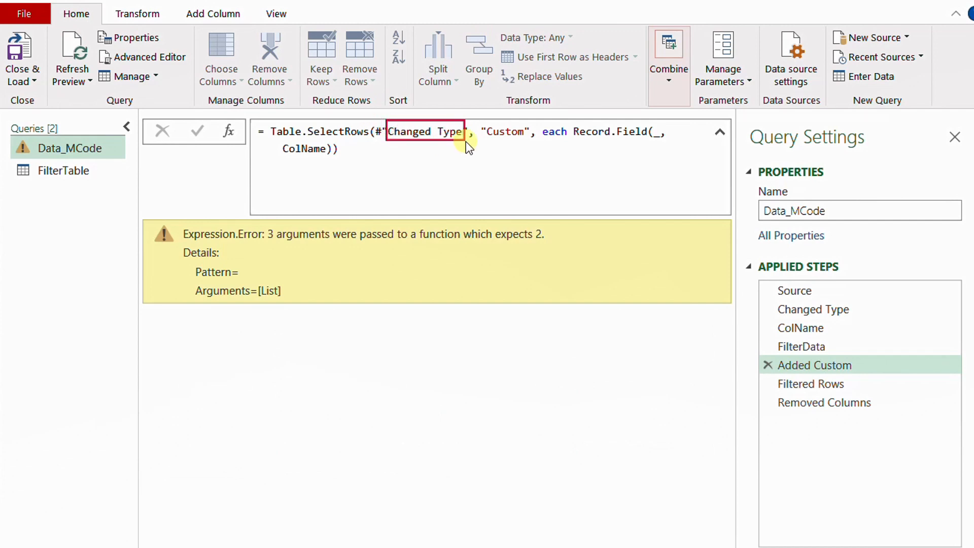
{"action": "left_click_drag", "start_coordinate": [516, 148], "coordinate": [528, 144]}
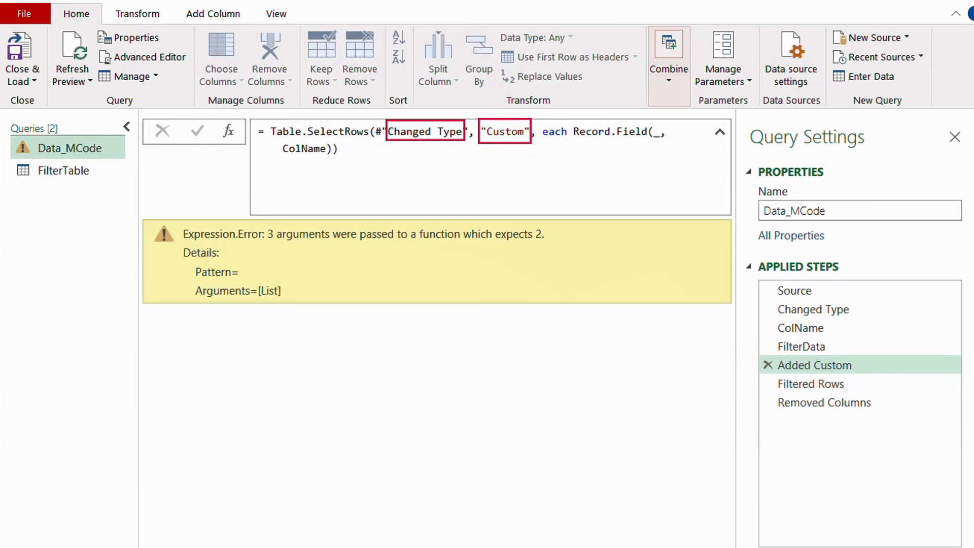
{"action": "double_click", "coordinate": [505, 132]}
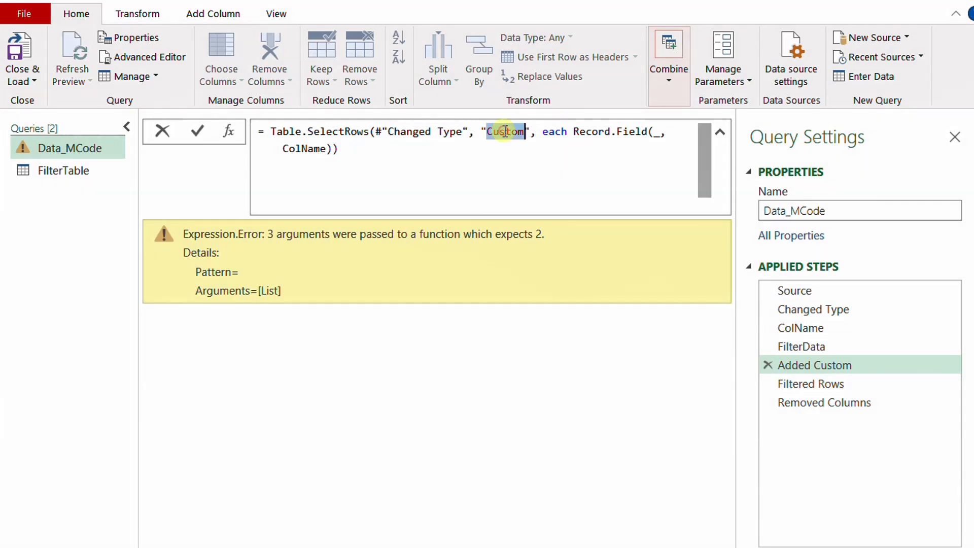
{"action": "key", "text": "BackSpace"}
{"action": "key", "text": "BackSpace"}
{"action": "key", "text": "Delete"}
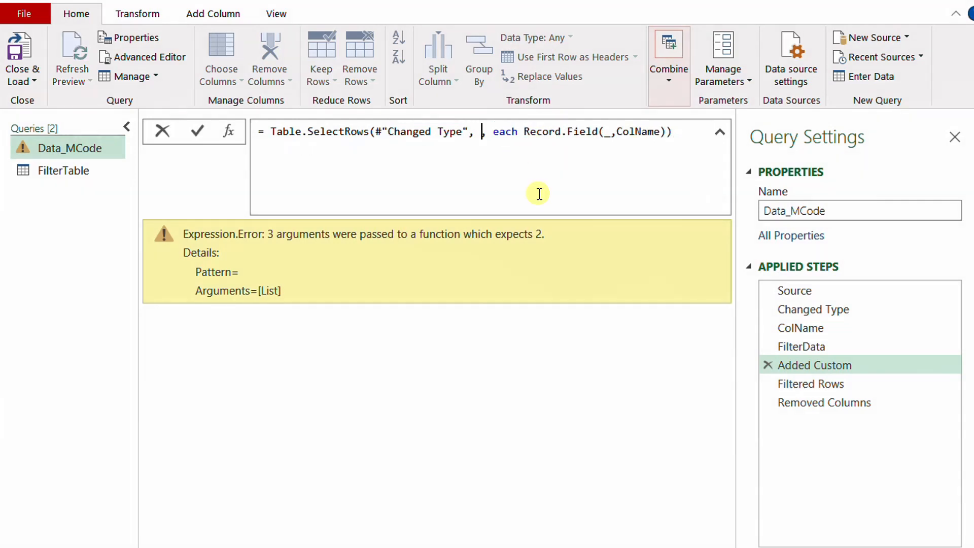
{"action": "key", "text": "Delete"}
{"action": "key", "text": "Delete"}
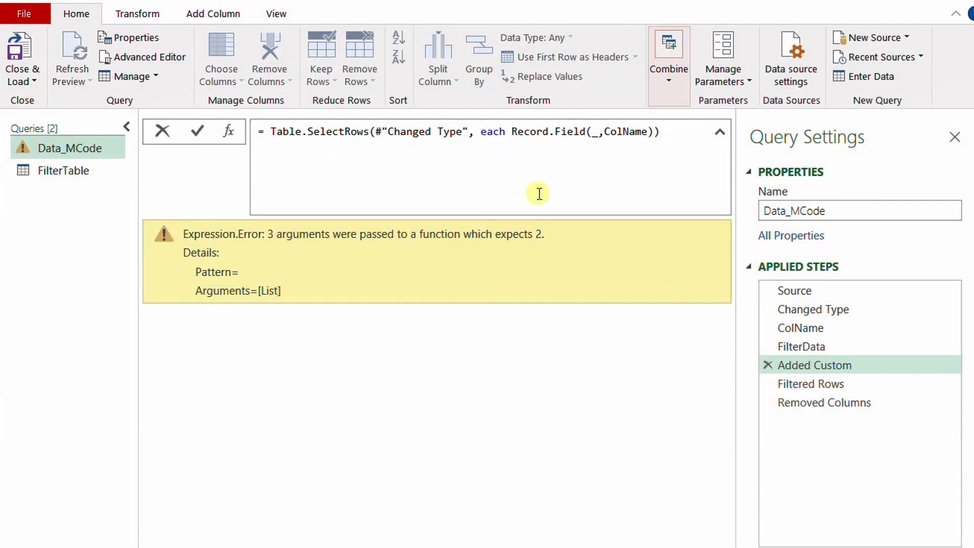
Insert List.Contains before Record.Field(_,ColName) in the row condition, with FilterData as its list argument
{"action": "left_click", "coordinate": [505, 128]}
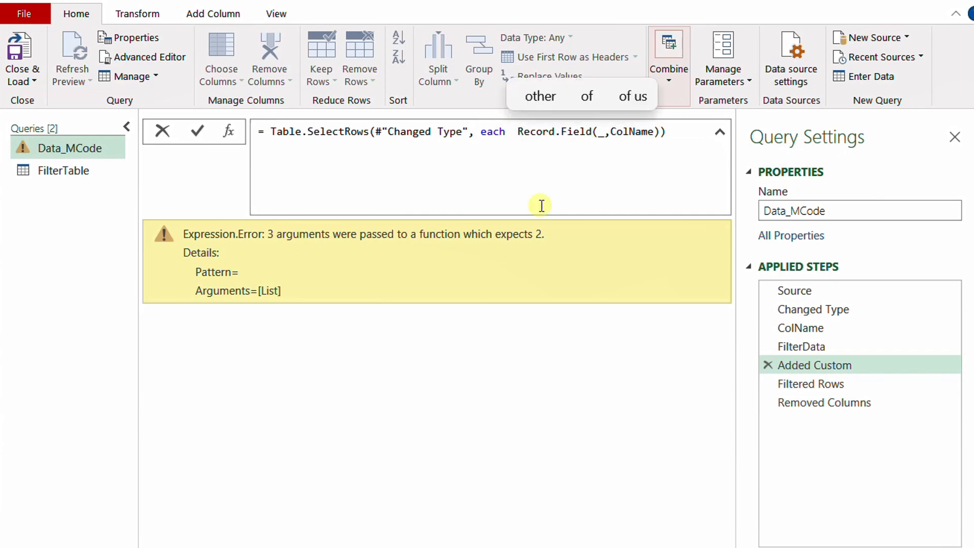
{"action": "type", "text": "List.COn"}
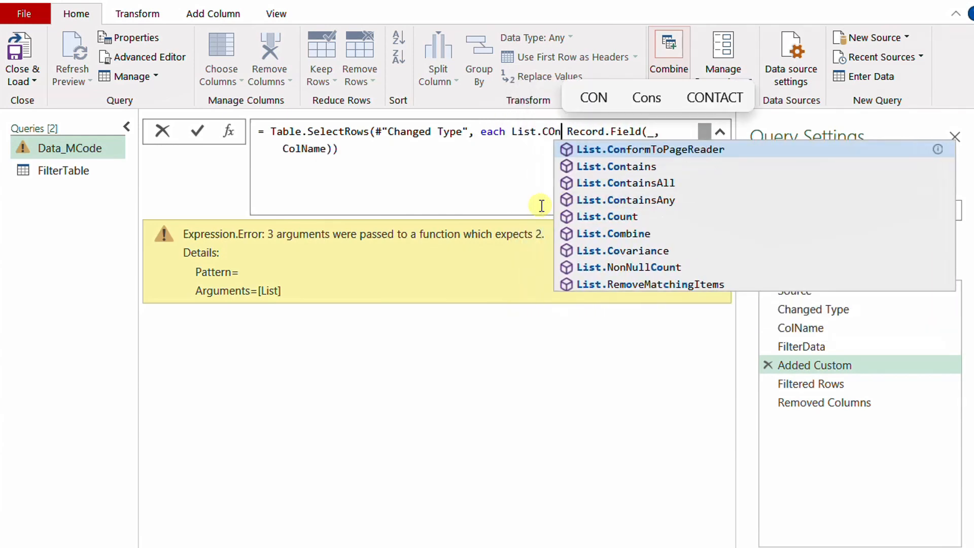
{"action": "key", "text": "Down"}
{"action": "key", "text": "Tab"}
{"action": "type", "text": "("}
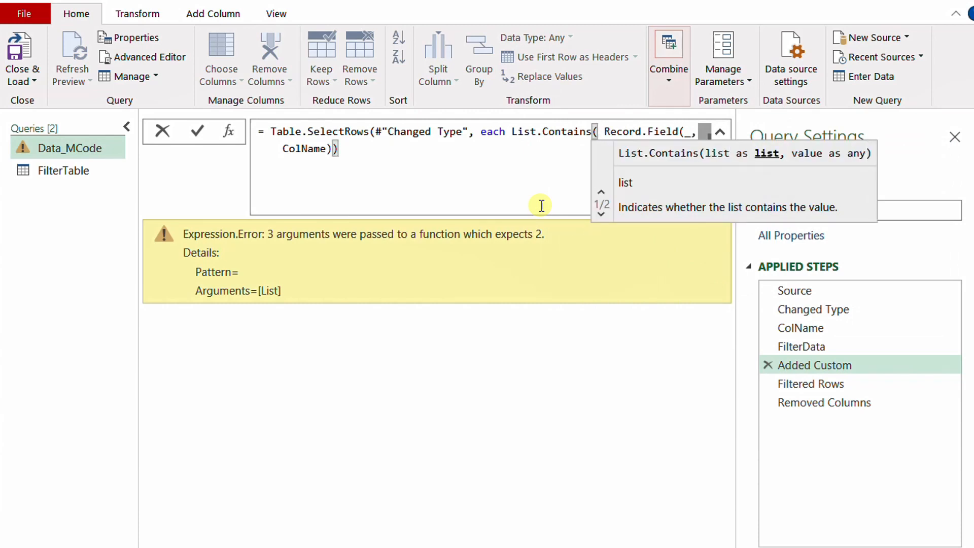
{"action": "key", "text": "Return"}
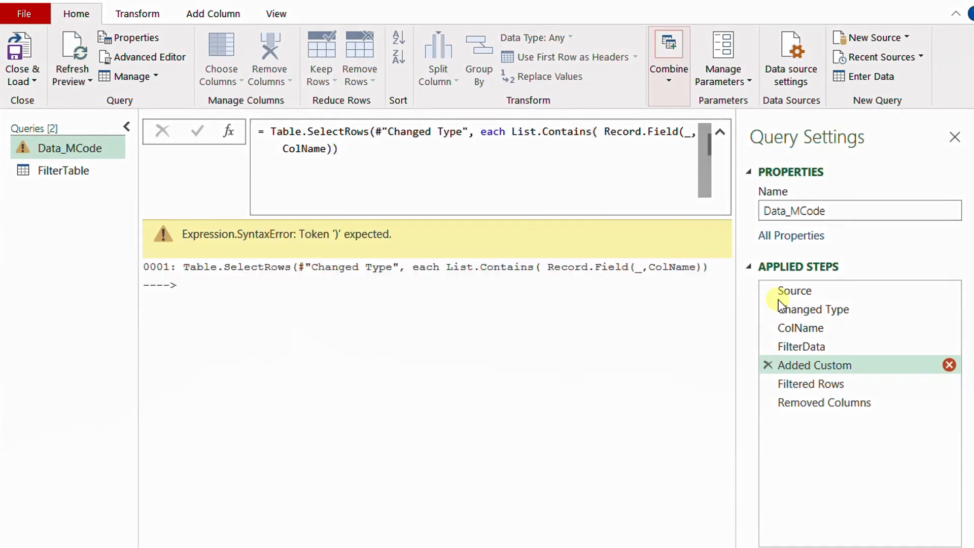
{"action": "left_click_drag", "start_coordinate": [772, 334], "coordinate": [836, 354]}
{"action": "left_click", "coordinate": [597, 132]}
{"action": "type", "text": "FilterData"}
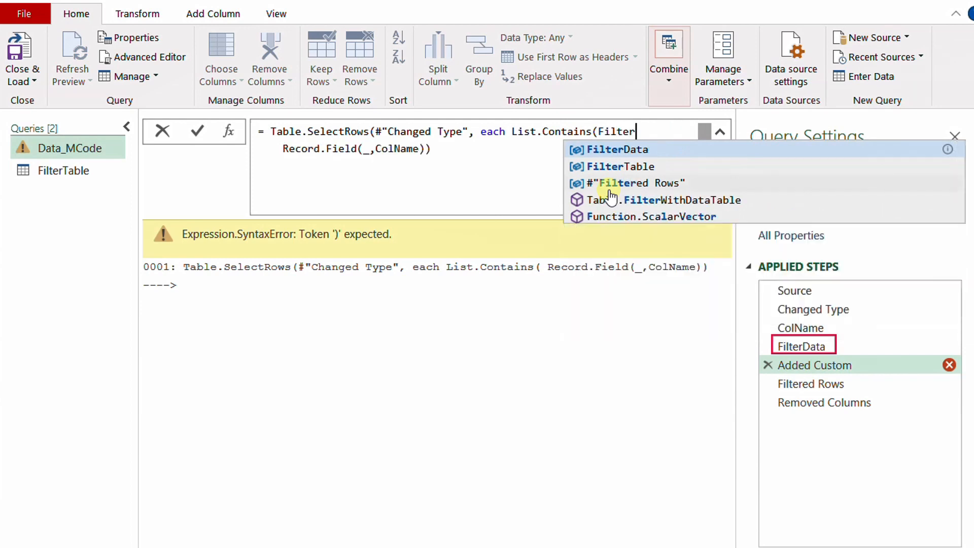
{"action": "type", "text": ","}
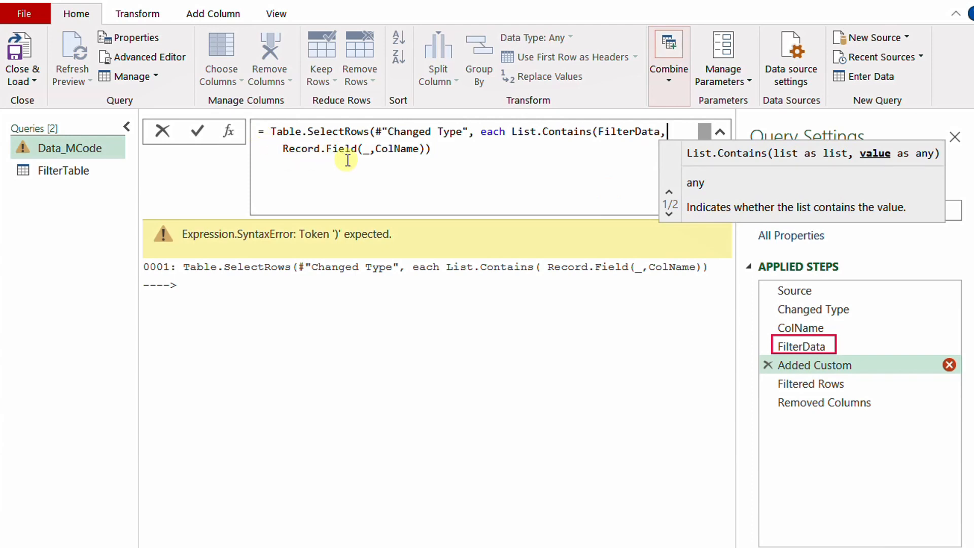
Add Comparer.OrdinalIgnoreCase as the third List.Contains argument, close the parentheses and commit the Added Custom formula
{"action": "left_click", "coordinate": [429, 149]}
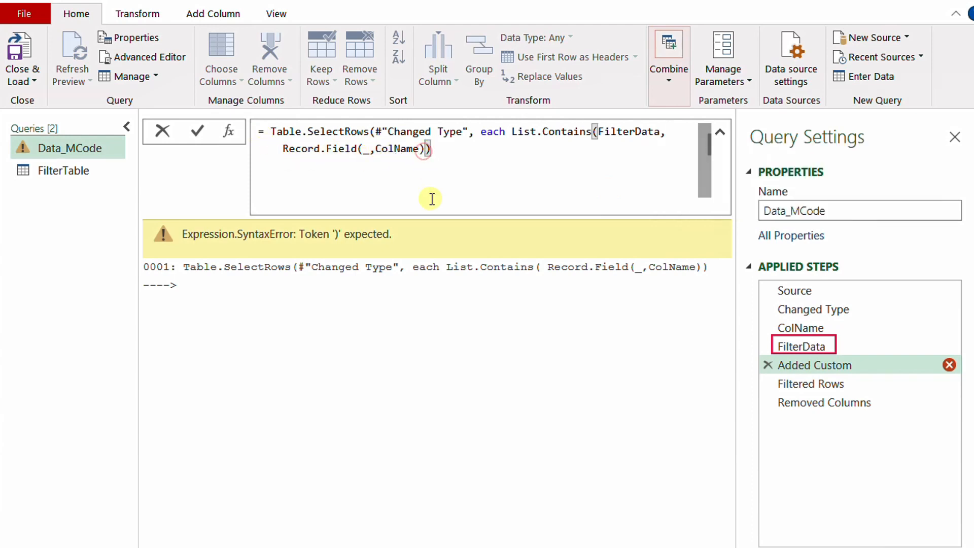
{"action": "type", "text": ","}
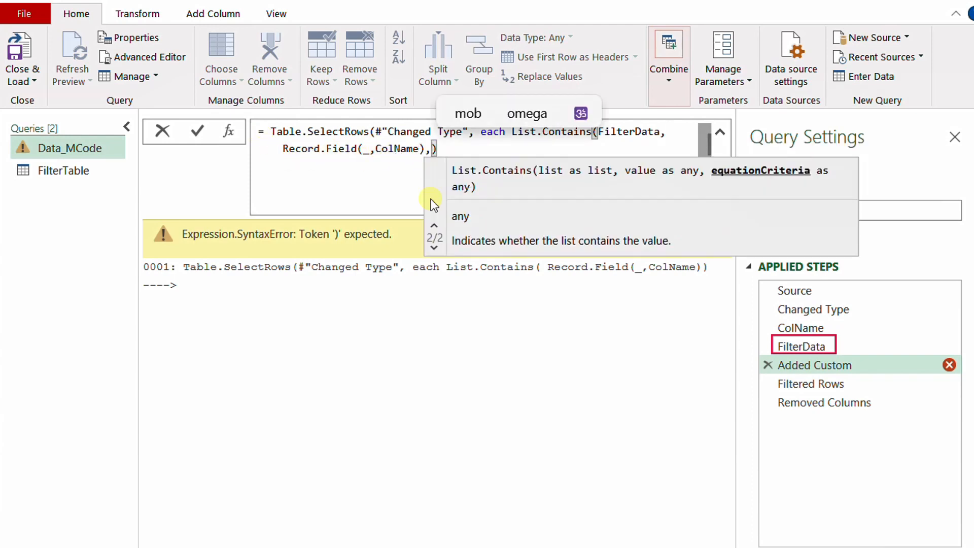
{"action": "type", "text": "ig"}
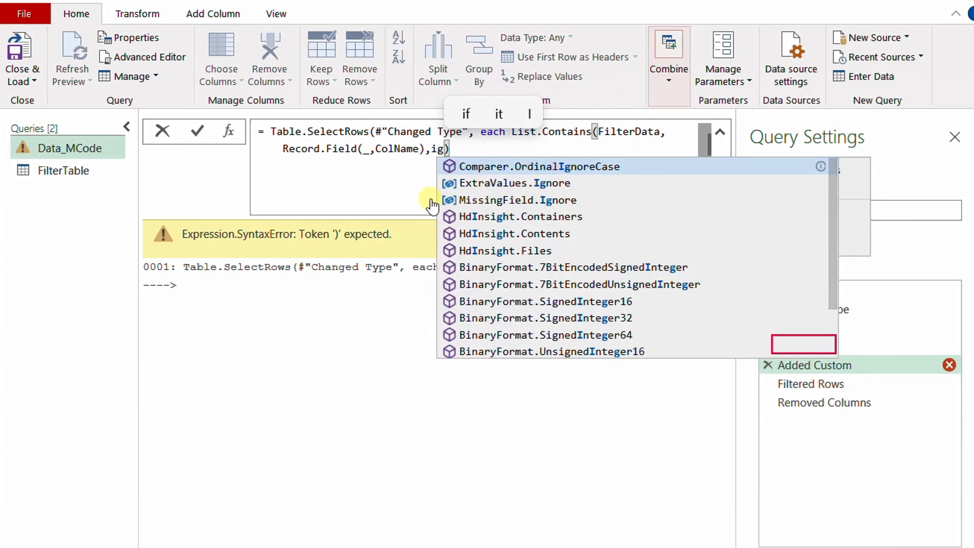
{"action": "key", "text": "Tab"}
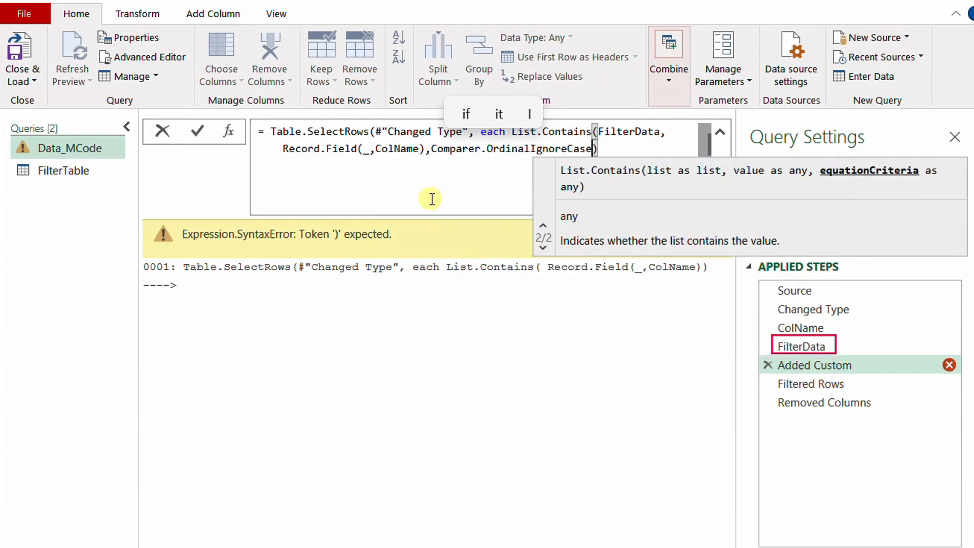
{"action": "key", "text": "Escape"}
{"action": "type", "text": ")"}
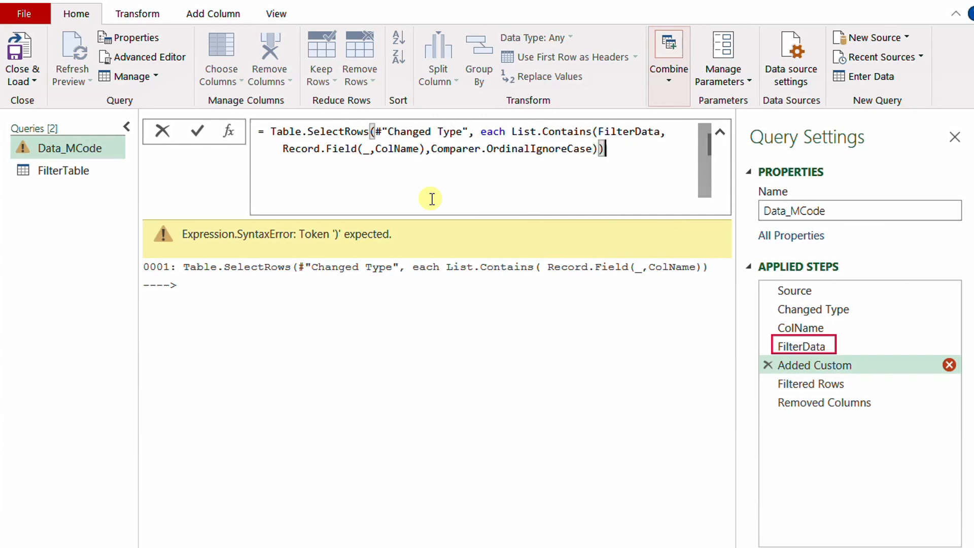
{"action": "left_click", "coordinate": [199, 135]}
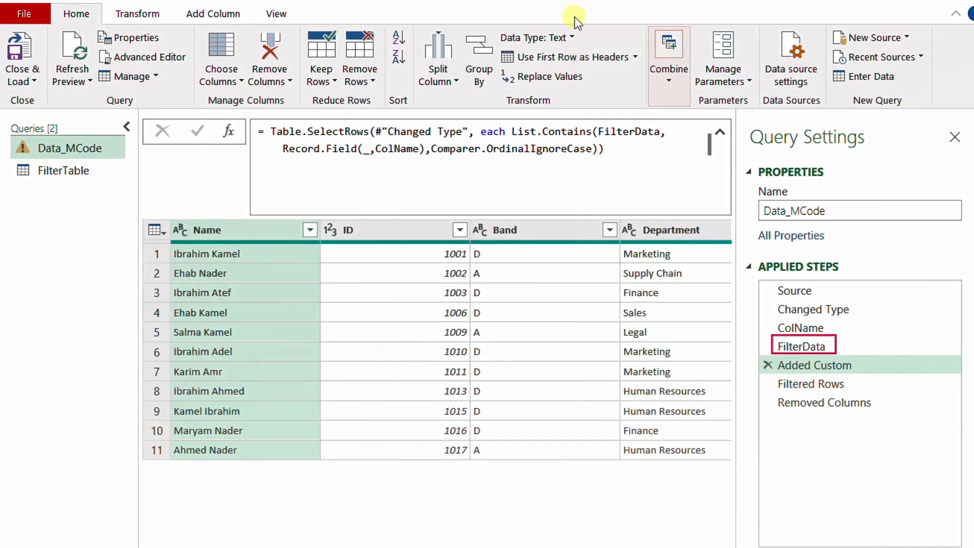
Delete the Filtered Rows and Removed Columns steps from Data_MCode and load the query back to the worksheet
{"action": "mouse_move", "coordinate": [768, 376]}
{"action": "left_mouse_down"}
{"action": "mouse_move", "coordinate": [866, 429]}
{"action": "mouse_move", "coordinate": [884, 424]}
{"action": "left_mouse_up"}
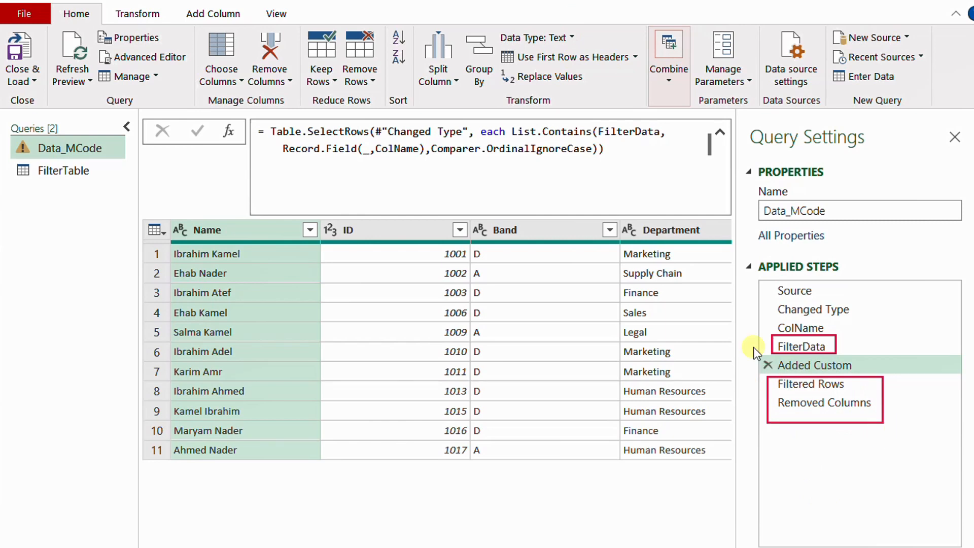
{"action": "left_click", "coordinate": [544, 1]}
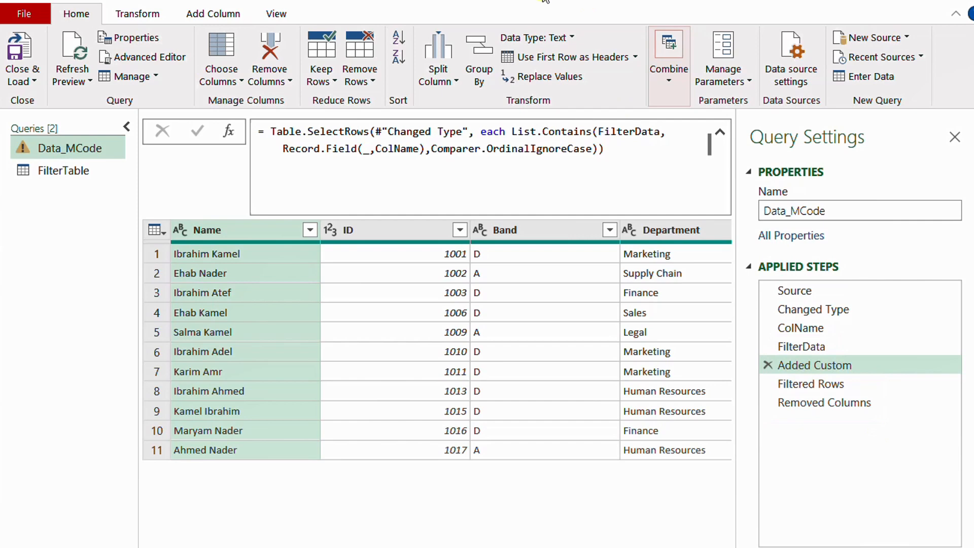
{"action": "left_click", "coordinate": [811, 383]}
{"action": "left_click", "coordinate": [817, 401]}
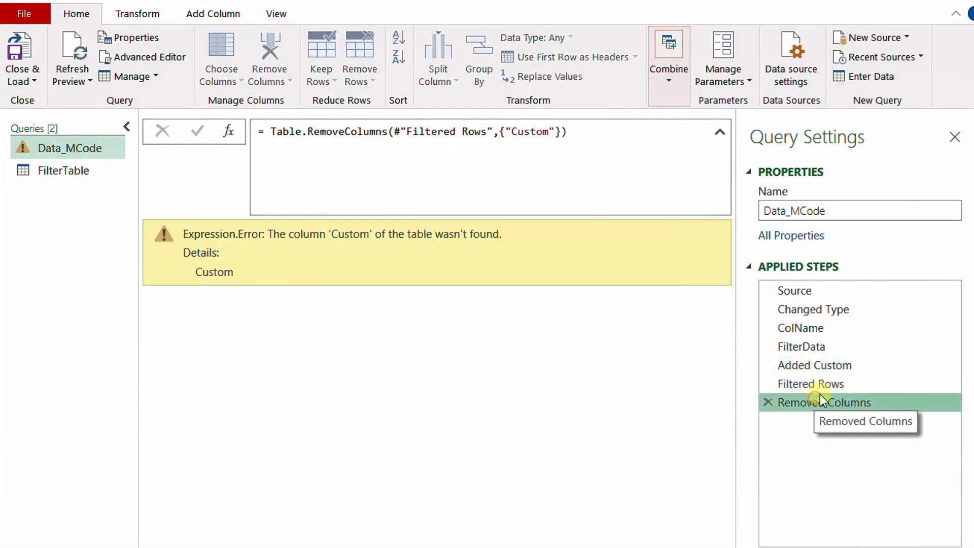
{"action": "left_click", "coordinate": [799, 386]}
{"action": "left_click", "coordinate": [769, 383]}
{"action": "left_click", "coordinate": [615, 310]}
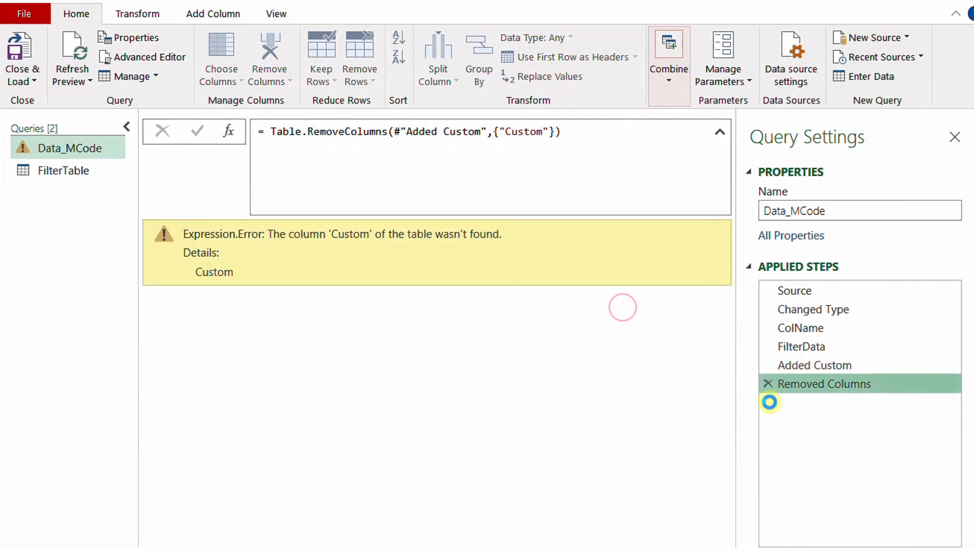
{"action": "left_click", "coordinate": [767, 382]}
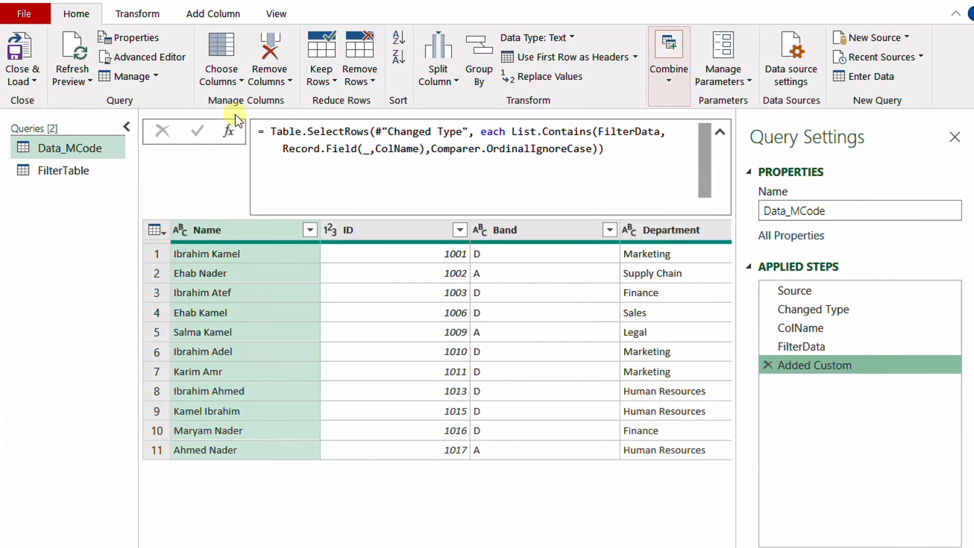
{"action": "left_click", "coordinate": [28, 58]}
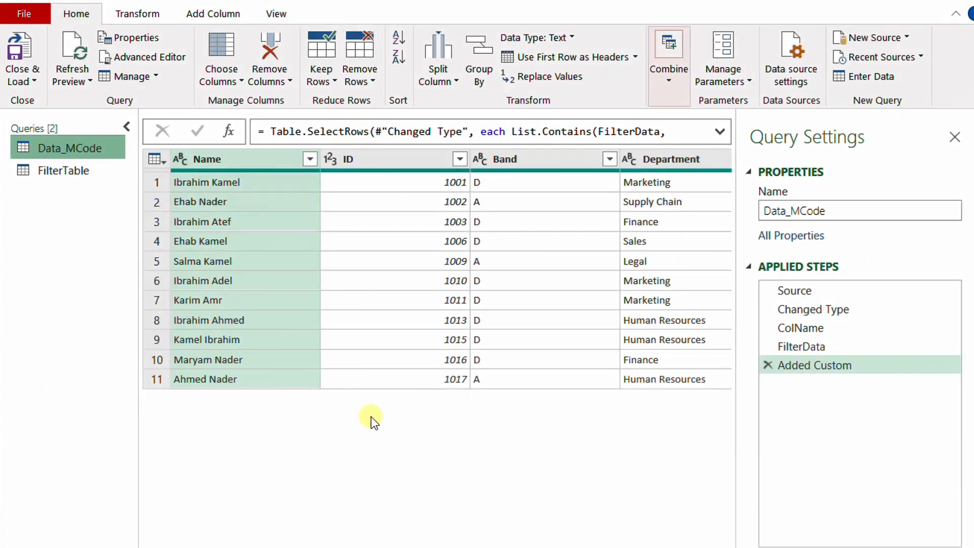
Duplicate the Data_MCode query and name the copy Data_MergeQueries
{"action": "right_click", "coordinate": [90, 148]}
{"action": "left_click", "coordinate": [137, 245]}
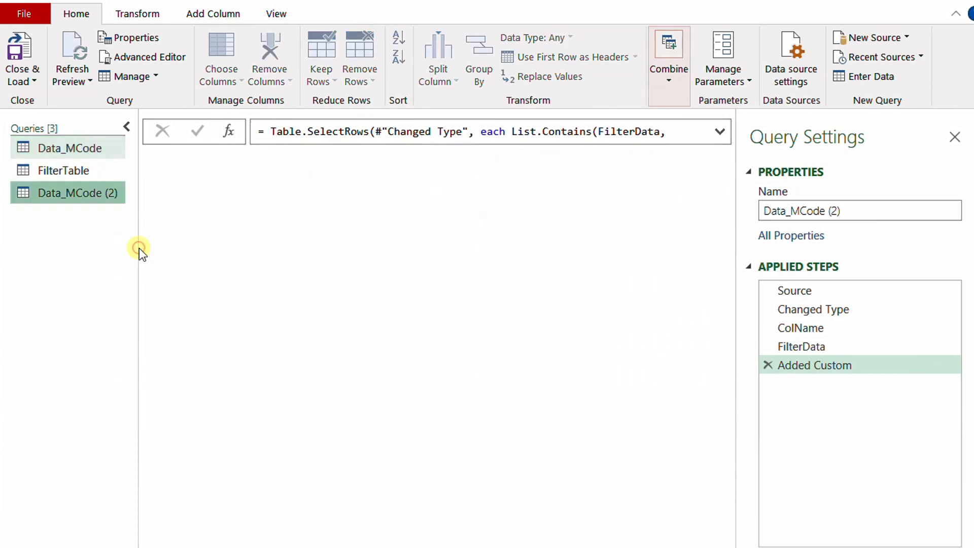
{"action": "left_click_drag", "start_coordinate": [791, 211], "coordinate": [857, 215]}
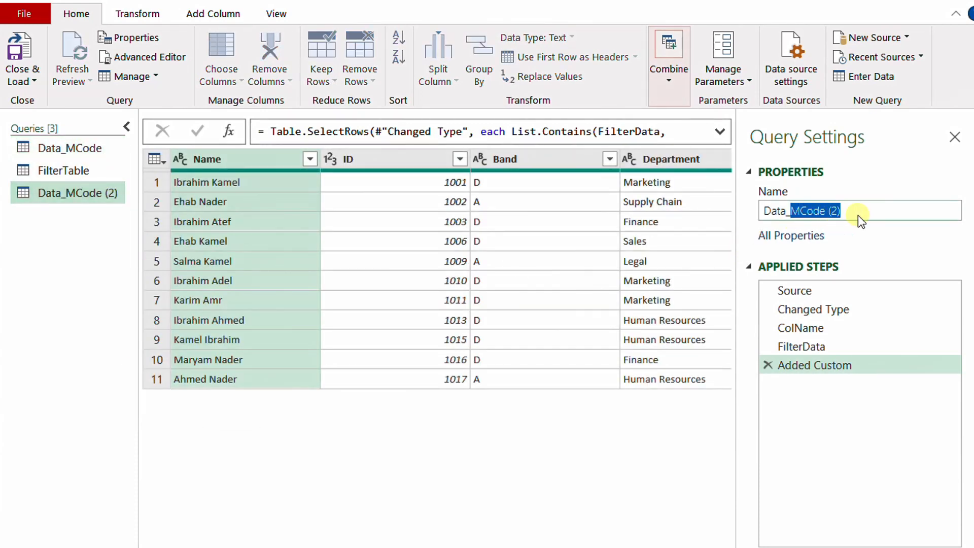
{"action": "type", "text": "MergeQueries"}
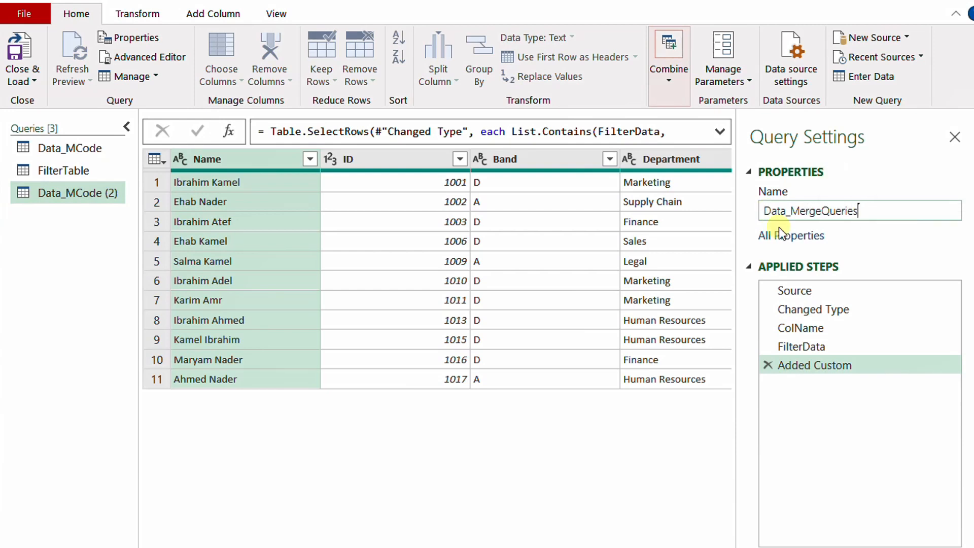
Review the applied steps of Data_MergeQueries and delete its FilterData and Added Custom steps
{"action": "left_click", "coordinate": [809, 292]}
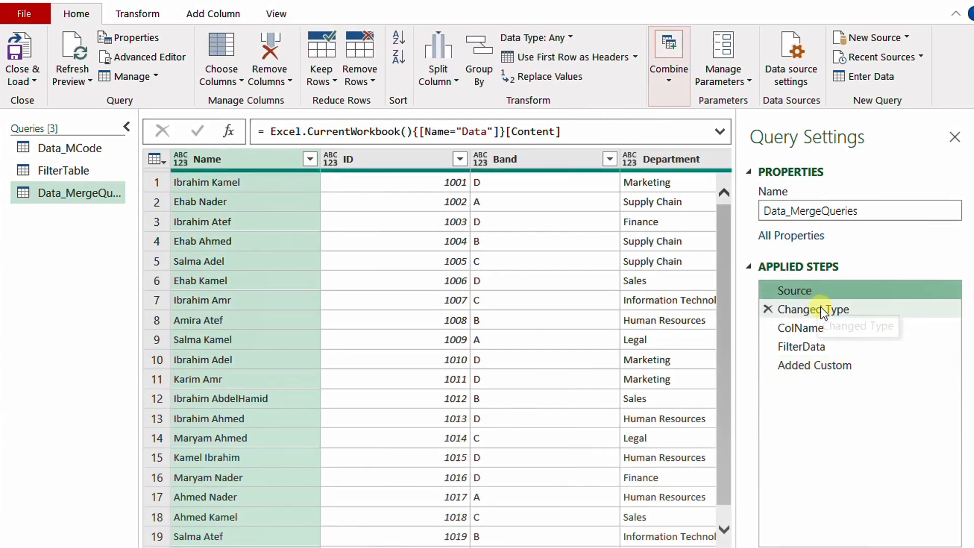
{"action": "left_click", "coordinate": [821, 310]}
{"action": "left_click", "coordinate": [821, 330]}
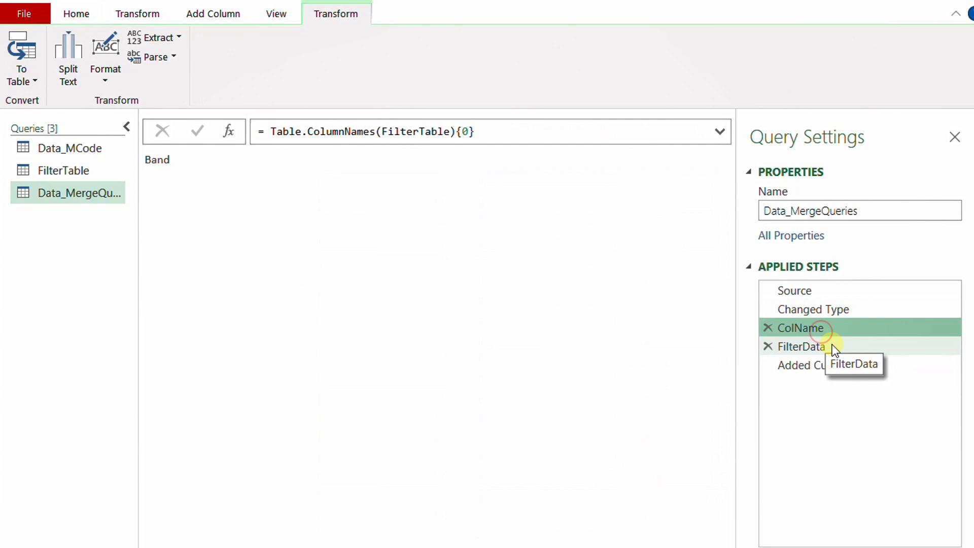
{"action": "left_click", "coordinate": [833, 349]}
{"action": "left_click", "coordinate": [768, 346]}
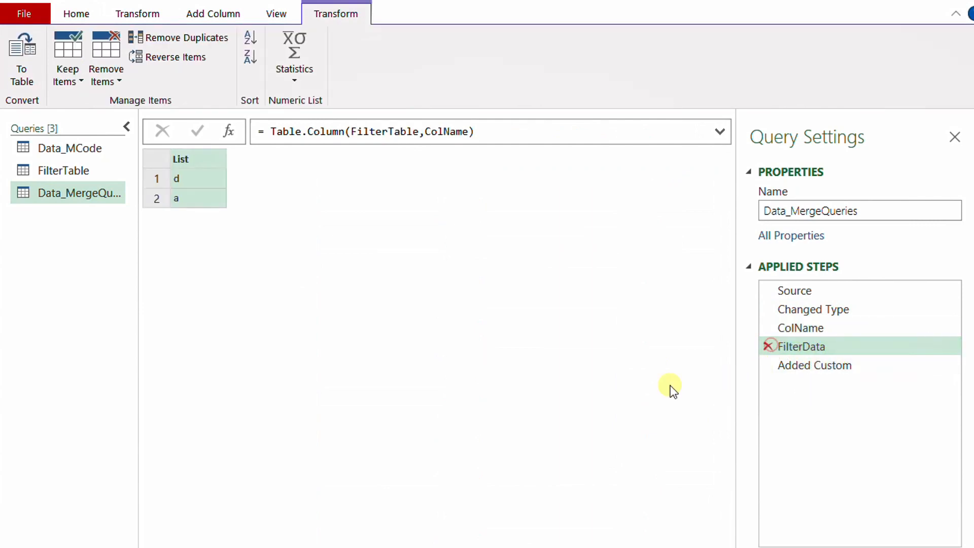
{"action": "left_click", "coordinate": [613, 314]}
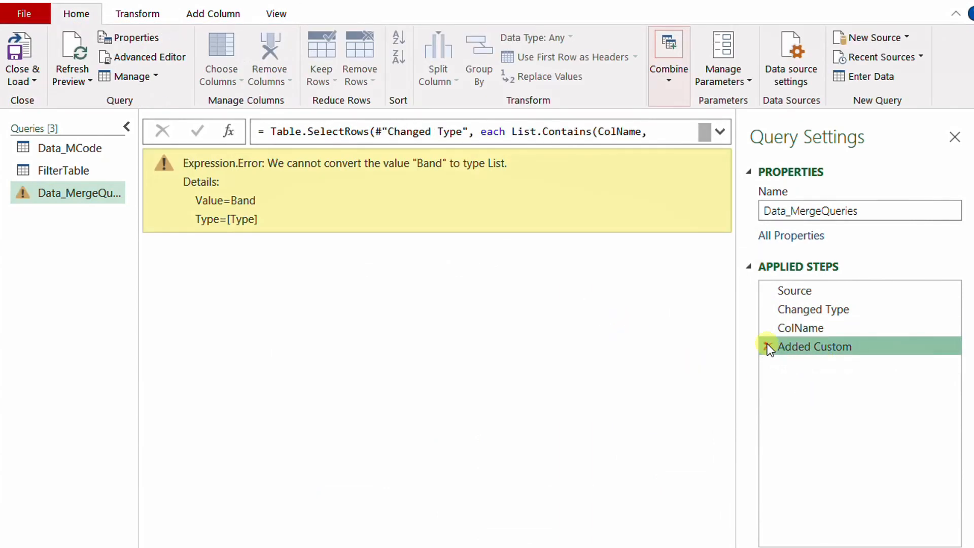
{"action": "left_click", "coordinate": [768, 345]}
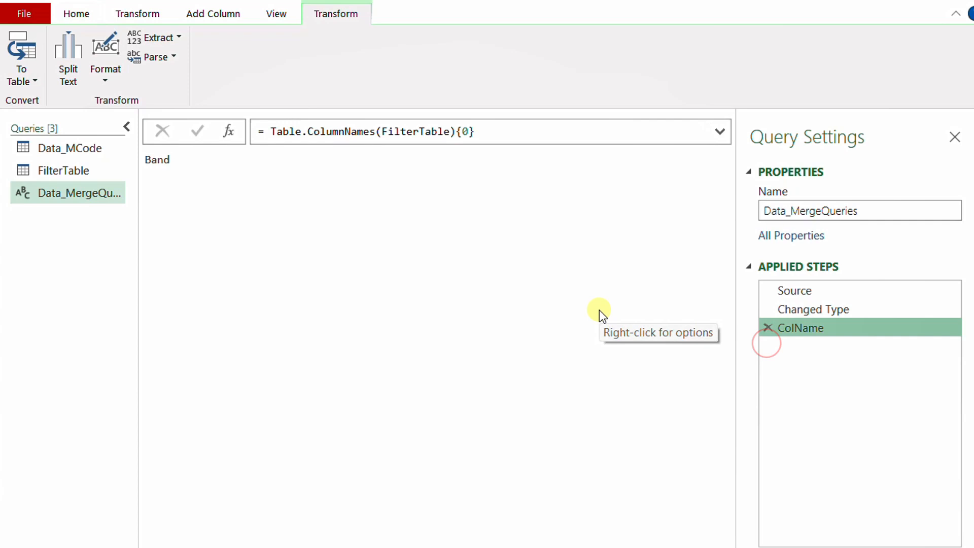
Insert a Merge Queries step after Changed Type in Data_MergeQueries and choose FilterTable as the second table
{"action": "left_click", "coordinate": [812, 309]}
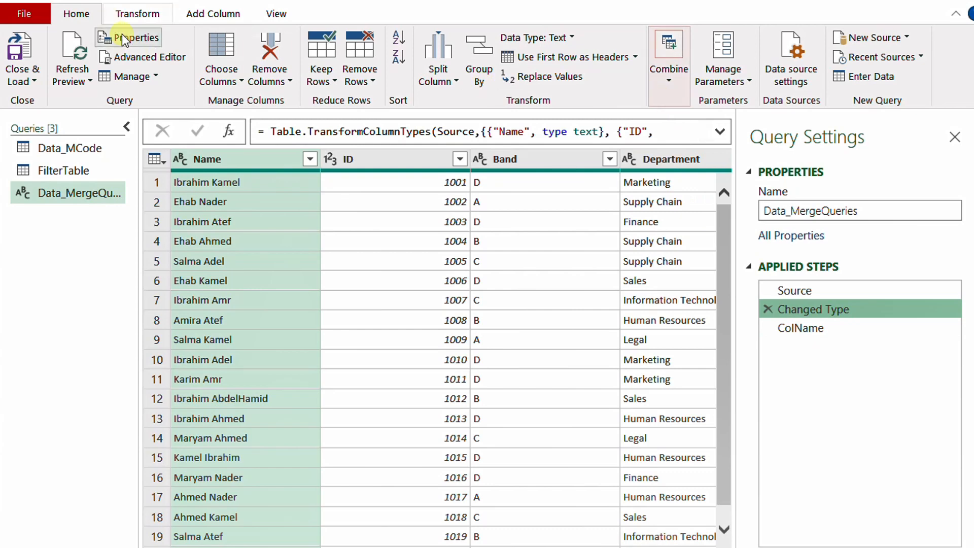
{"action": "left_click", "coordinate": [667, 84]}
{"action": "left_click", "coordinate": [690, 119]}
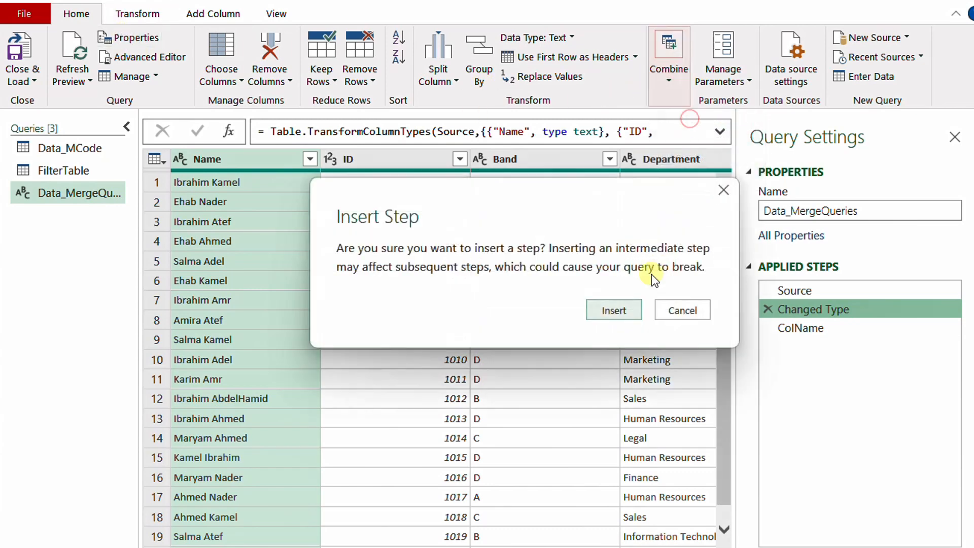
{"action": "left_click", "coordinate": [611, 312]}
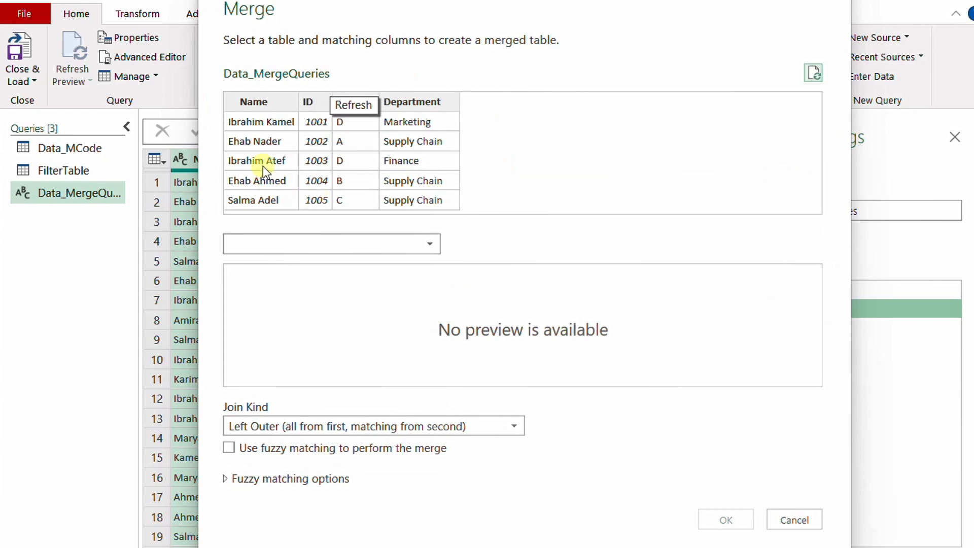
{"action": "left_click", "coordinate": [333, 244]}
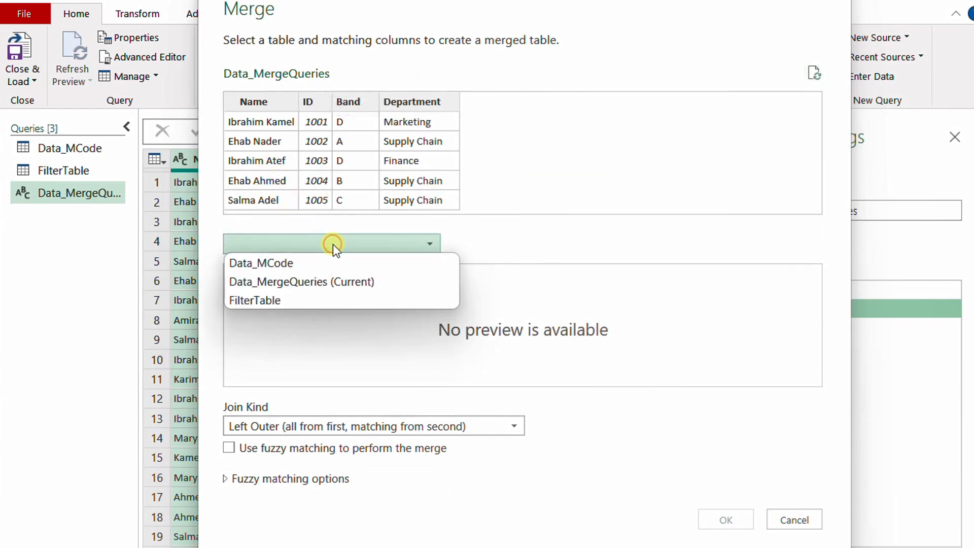
{"action": "left_click", "coordinate": [303, 300]}
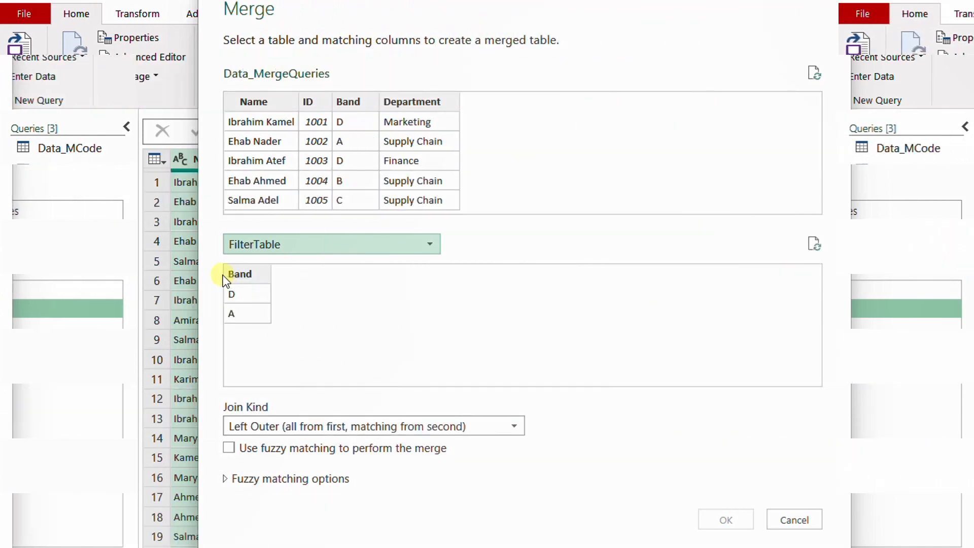
{"action": "mouse_move", "coordinate": [215, 279]}
{"action": "left_mouse_down"}
{"action": "mouse_move", "coordinate": [230, 312]}
{"action": "mouse_move", "coordinate": [278, 333]}
{"action": "left_mouse_up"}
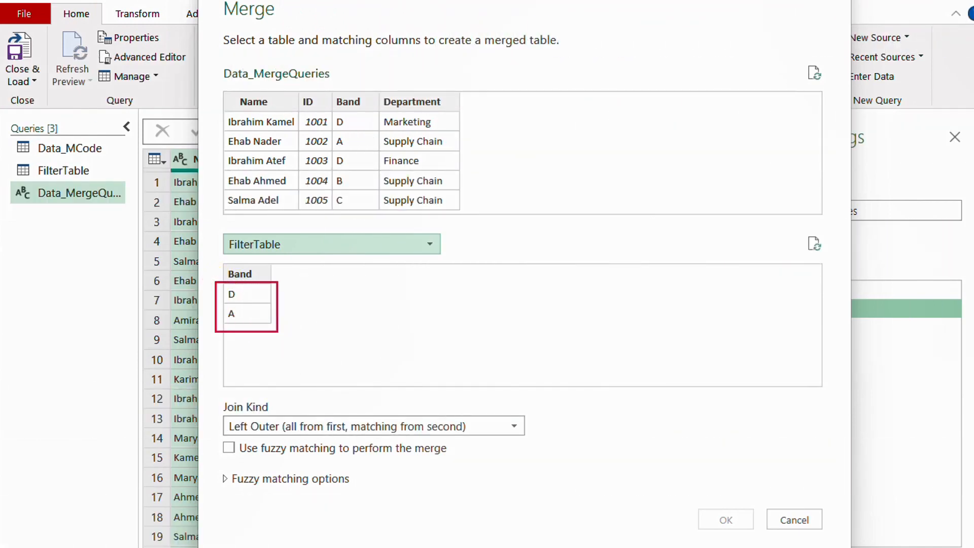
{"action": "key", "text": "Escape"}
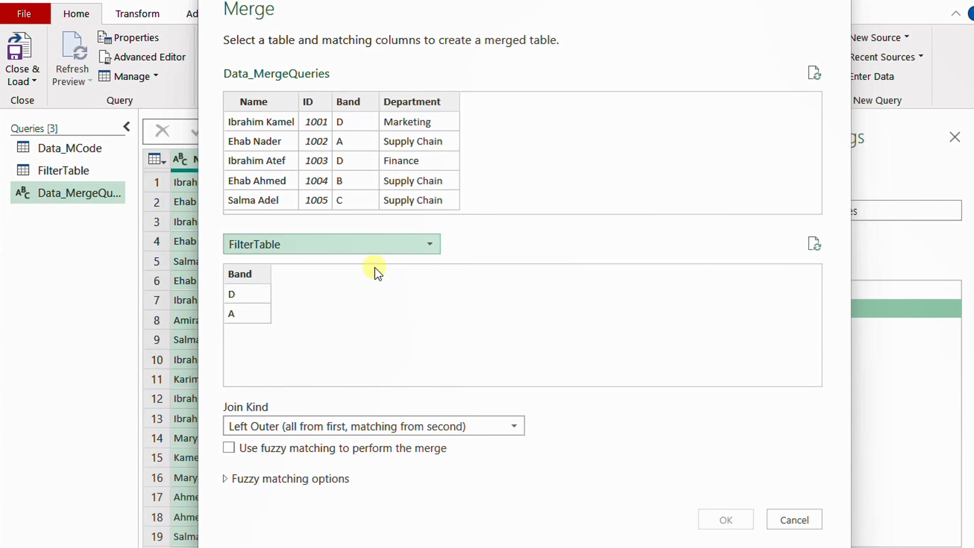
Match the Band columns of both tables and create the merge with the Left Outer join kind
{"action": "left_click", "coordinate": [359, 102]}
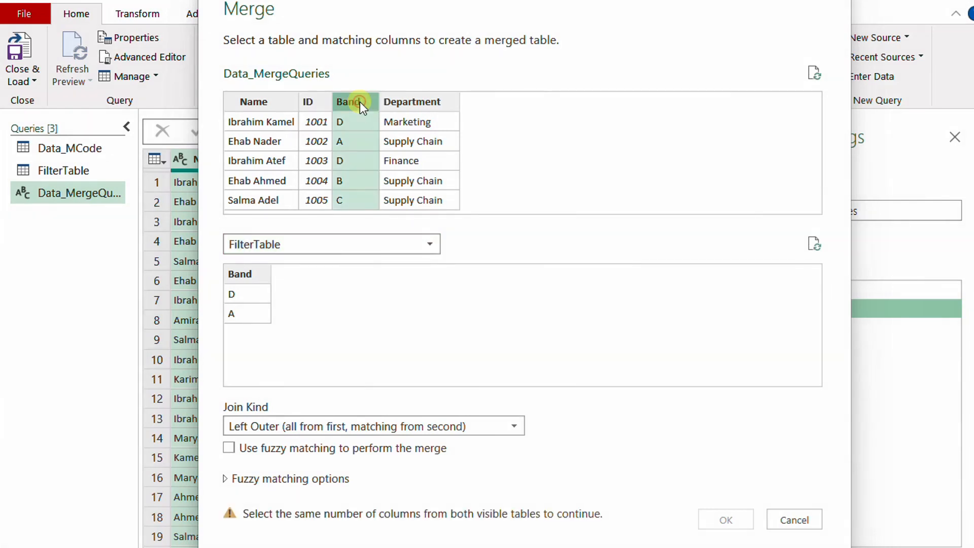
{"action": "left_click", "coordinate": [249, 274]}
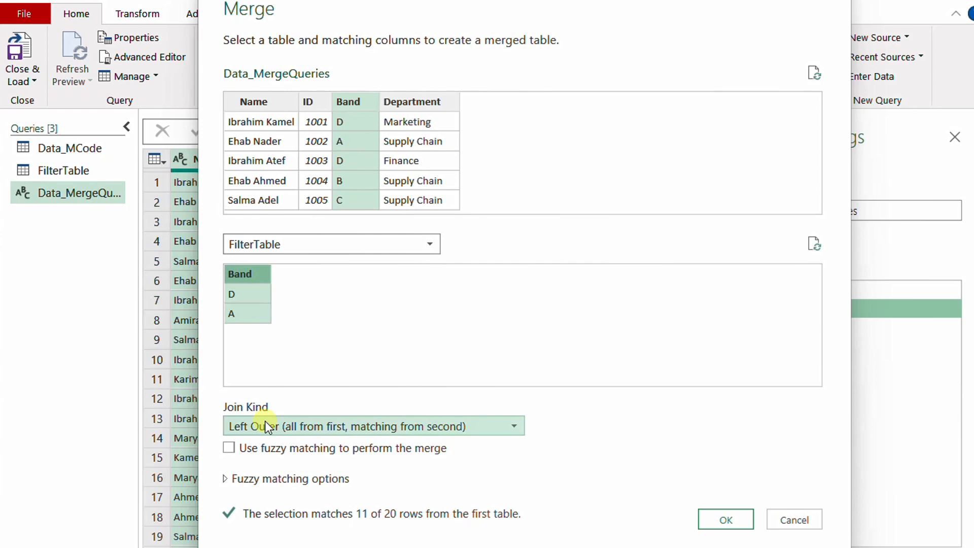
{"action": "left_click", "coordinate": [717, 521]}
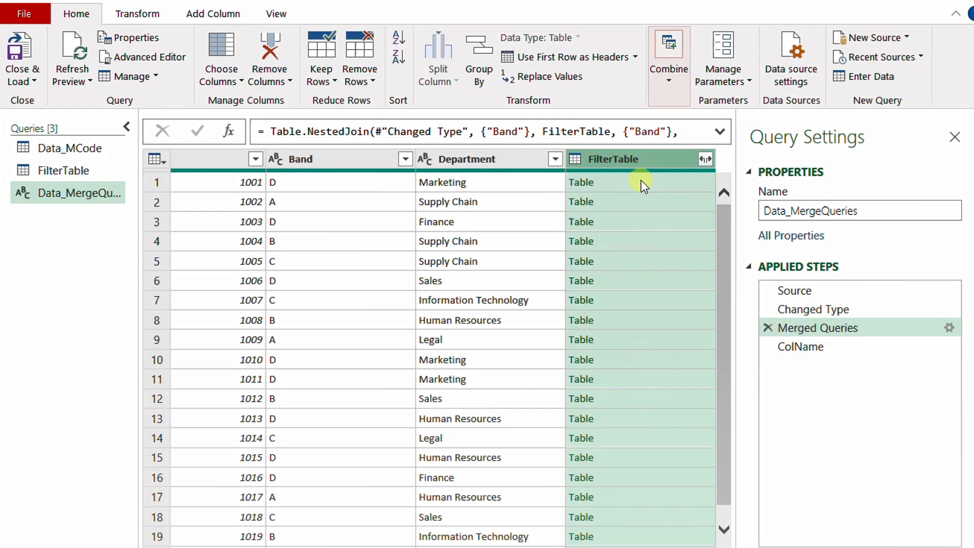
Preview the nested FilterTable tables in the first four rows and compare them with the FilterTable query
{"action": "left_click", "coordinate": [669, 187]}
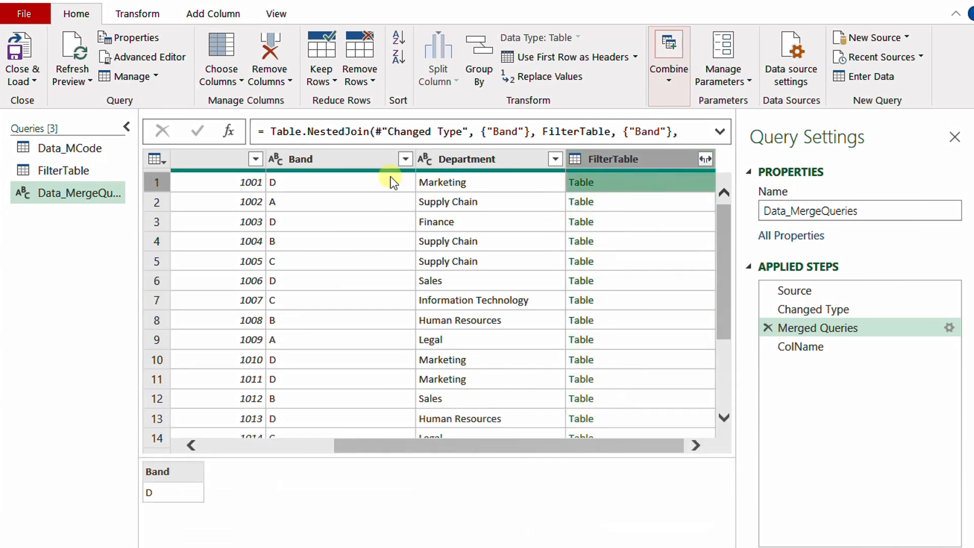
{"action": "left_click", "coordinate": [653, 204]}
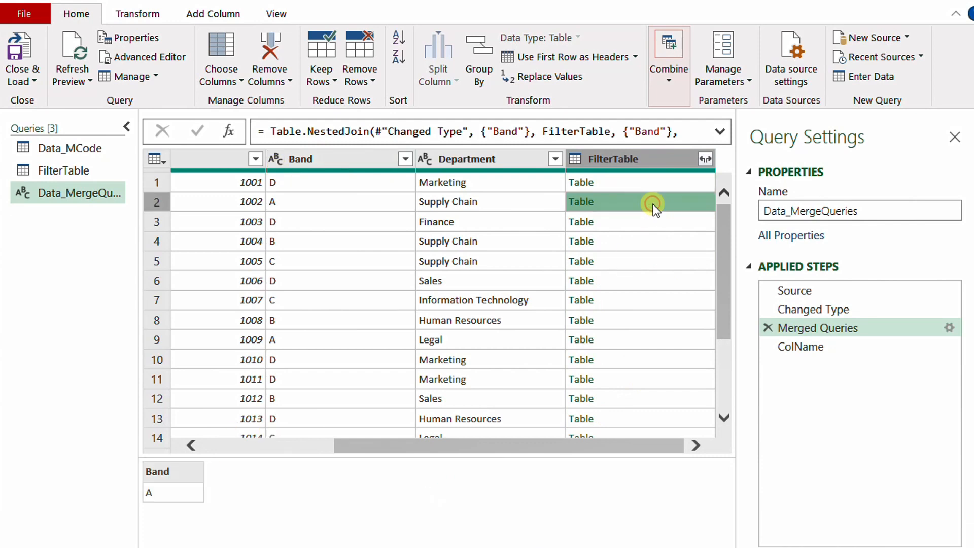
{"action": "left_click", "coordinate": [639, 229]}
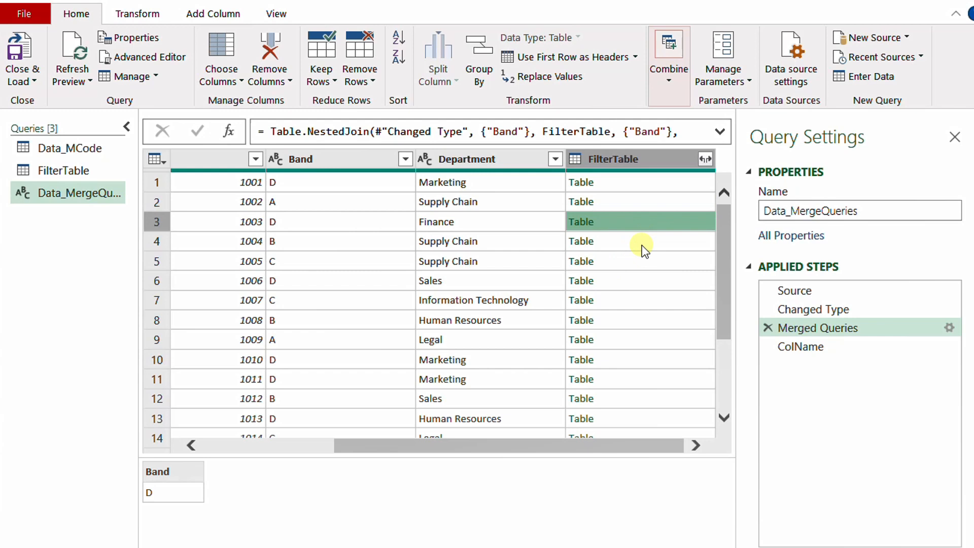
{"action": "left_click", "coordinate": [643, 245]}
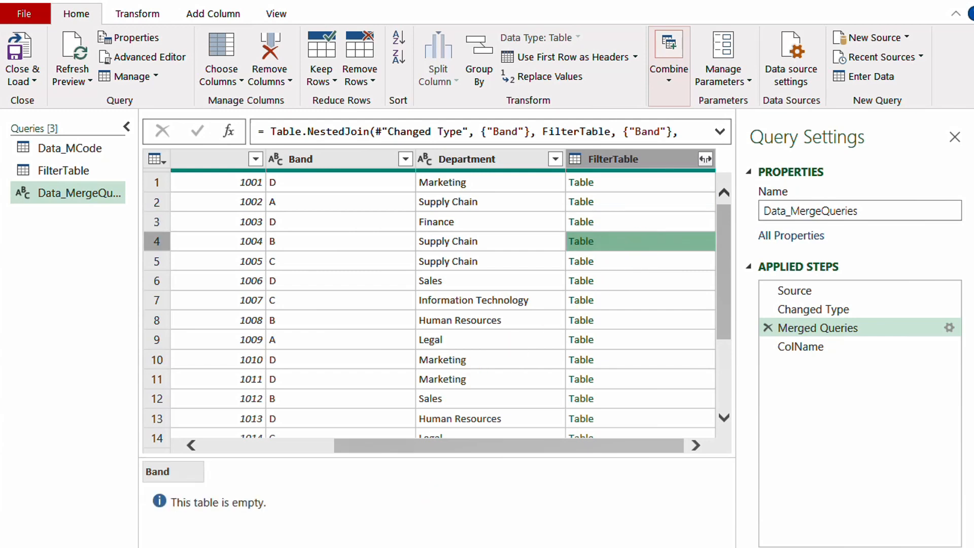
{"action": "left_click", "coordinate": [66, 169]}
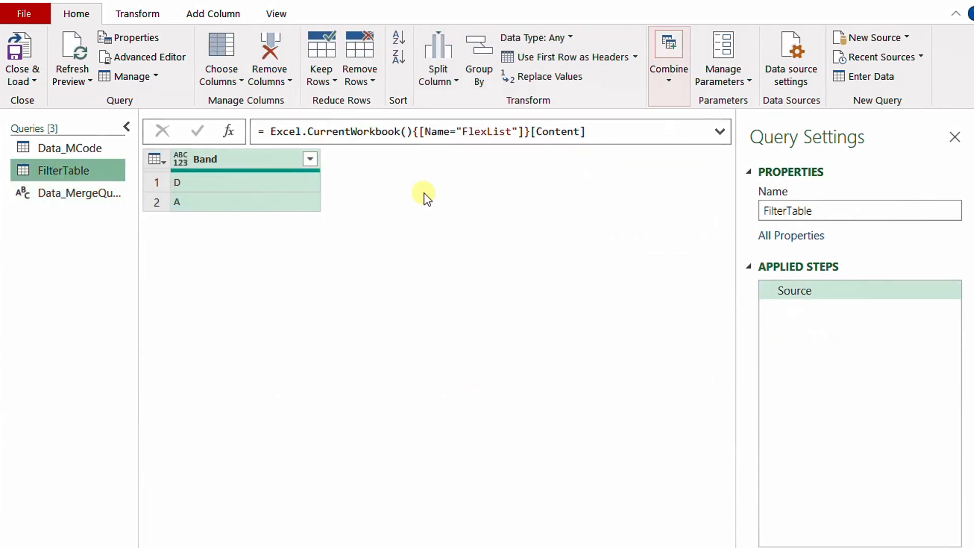
{"action": "left_click", "coordinate": [84, 194]}
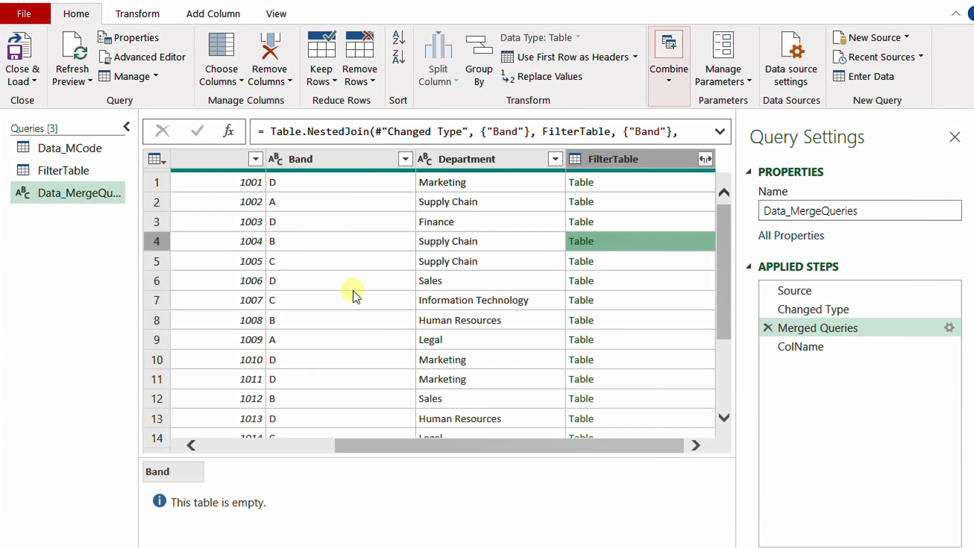
Expand the Band column from the nested FilterTable column without the original column name as prefix, inserting it as an intermediate step
{"action": "left_click", "coordinate": [706, 159]}
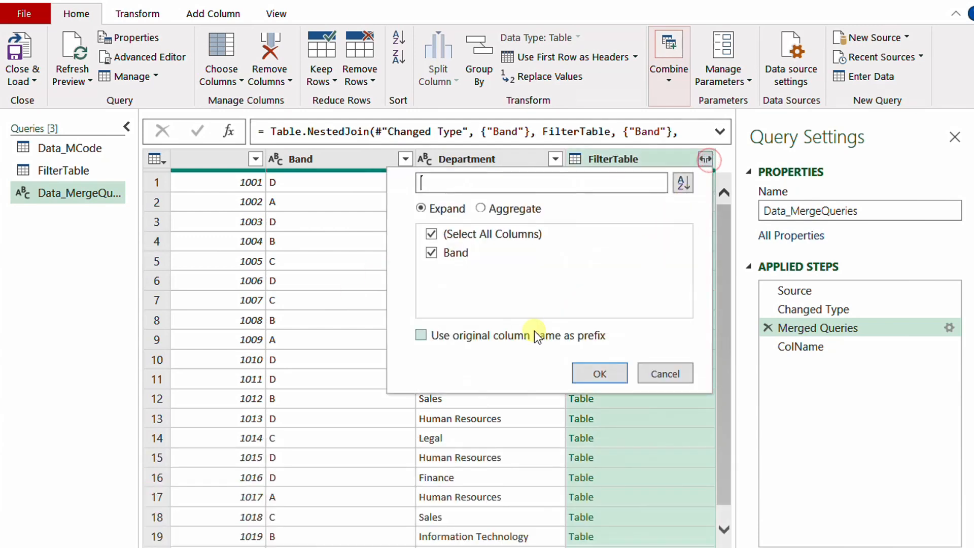
{"action": "left_click", "coordinate": [594, 377]}
{"action": "left_click", "coordinate": [614, 311]}
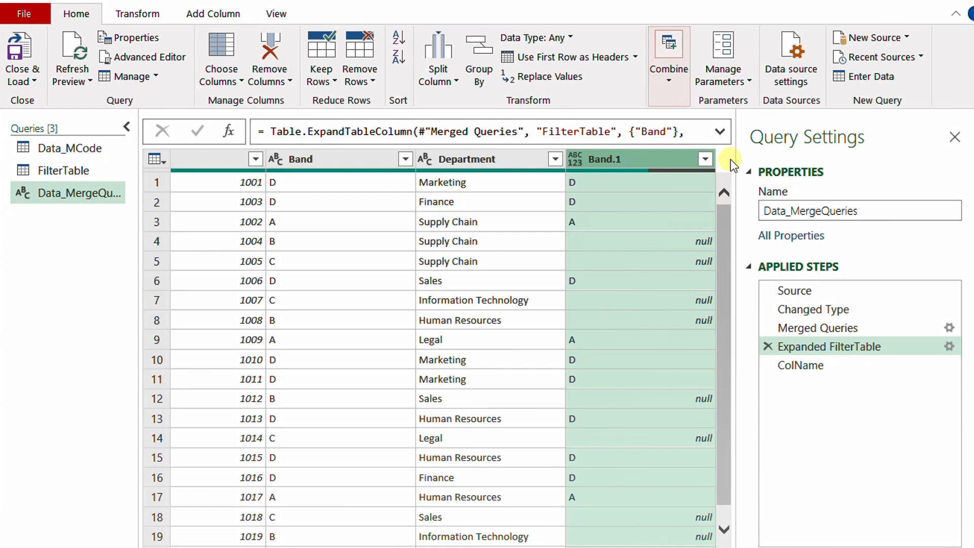
Filter the null values out of the Band.1 column and remove that column from the query
{"action": "left_click", "coordinate": [705, 159]}
{"action": "left_click", "coordinate": [454, 374]}
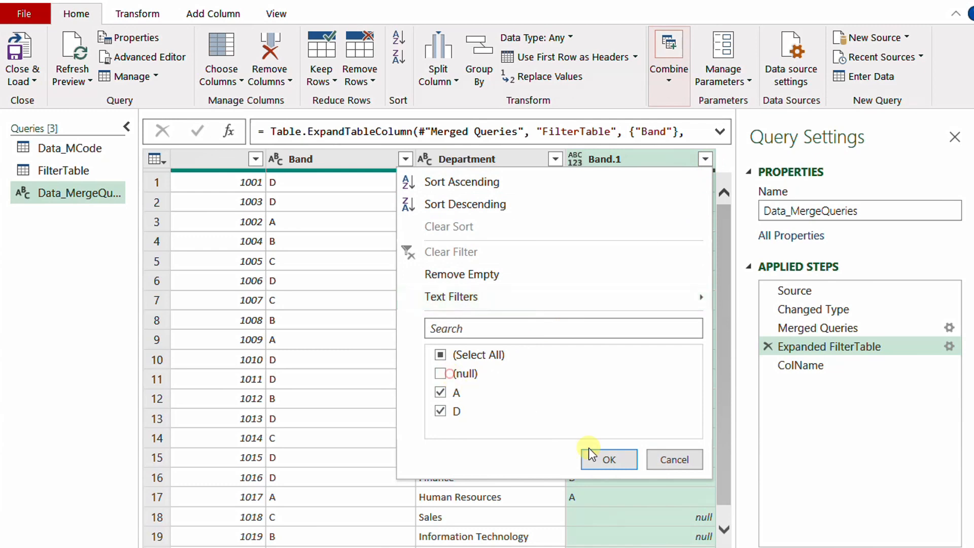
{"action": "left_click", "coordinate": [611, 459]}
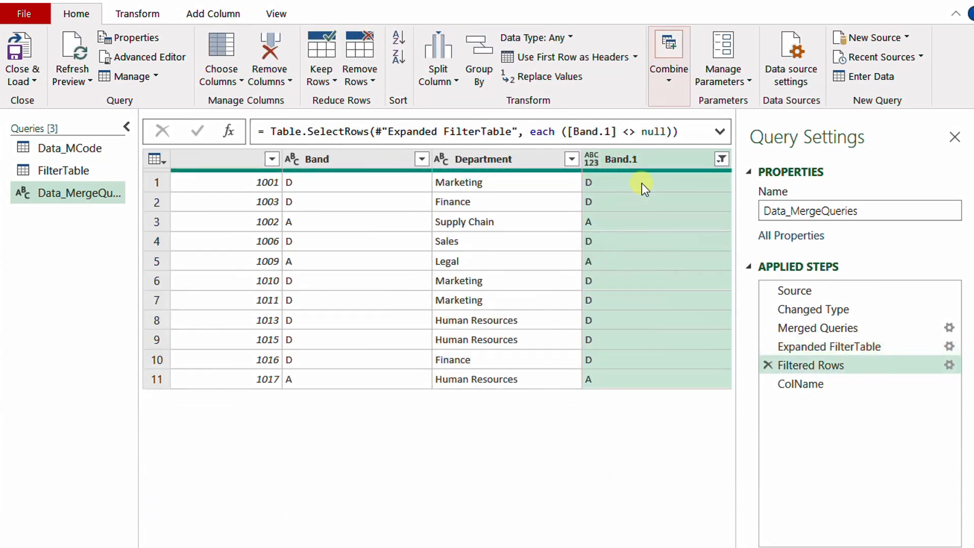
{"action": "right_click", "coordinate": [641, 160]}
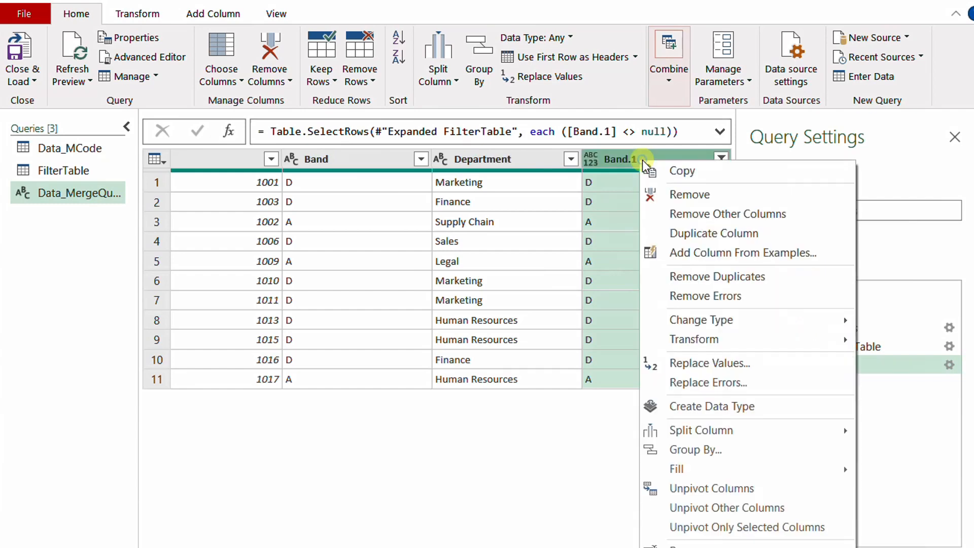
{"action": "left_click", "coordinate": [663, 193]}
{"action": "left_click", "coordinate": [614, 311]}
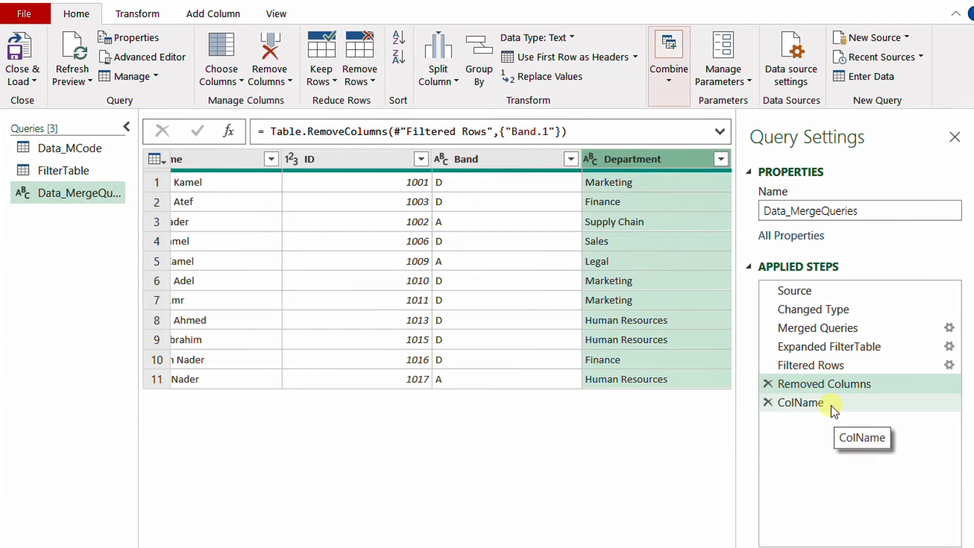
Show the full Merged Queries formula and move the ColName step to directly before Merged Queries
{"action": "left_click", "coordinate": [801, 327]}
{"action": "left_click", "coordinate": [721, 132]}
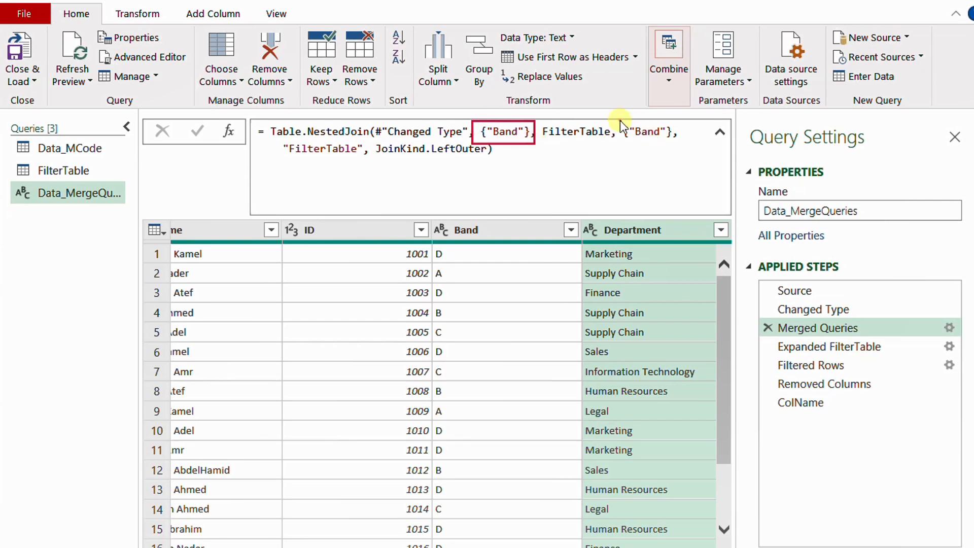
{"action": "left_click_drag", "start_coordinate": [621, 120], "coordinate": [687, 147]}
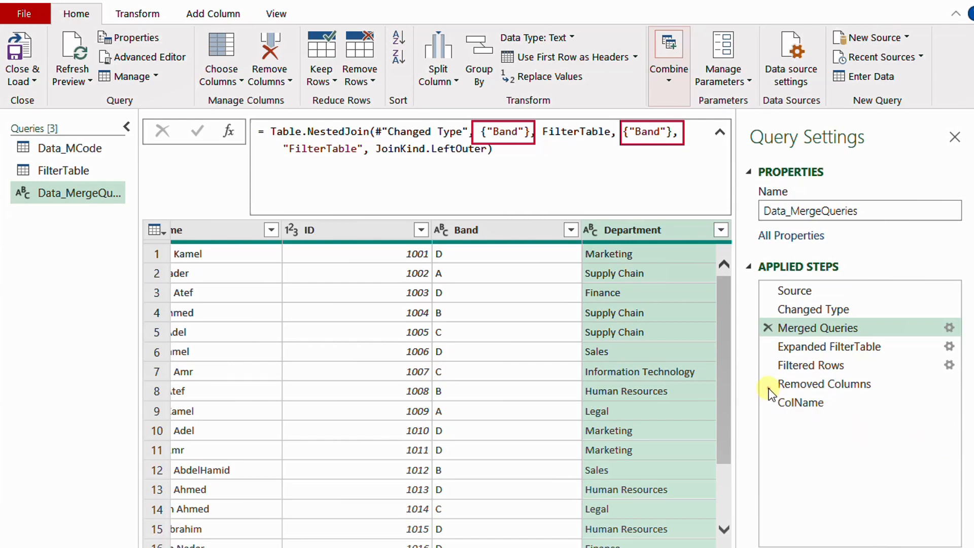
{"action": "left_click_drag", "start_coordinate": [833, 414], "coordinate": [840, 414]}
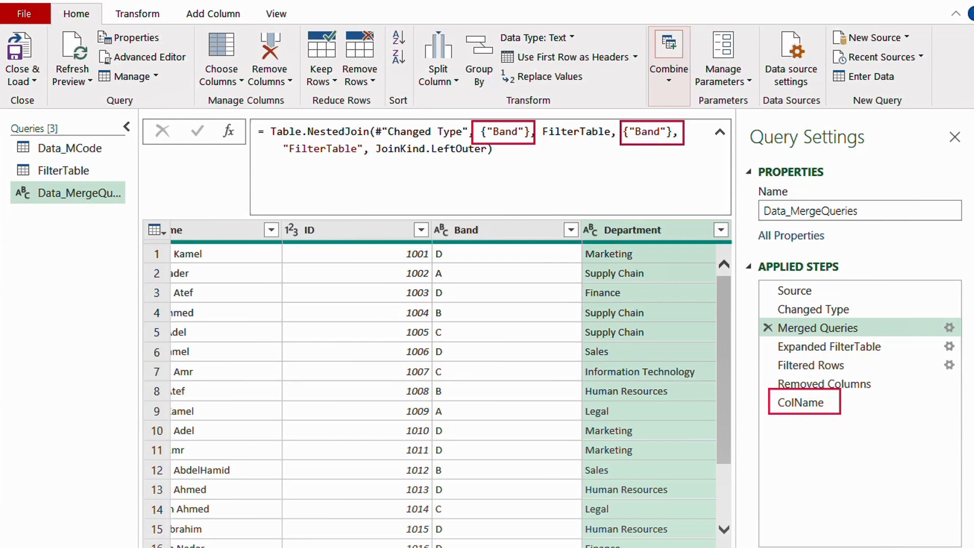
{"action": "key", "text": "Escape"}
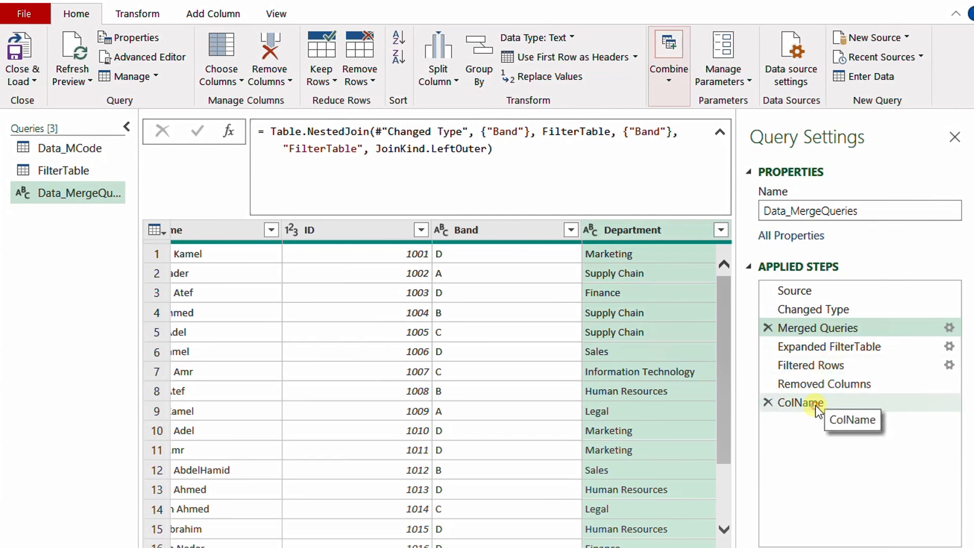
{"action": "left_click_drag", "start_coordinate": [815, 406], "coordinate": [864, 321]}
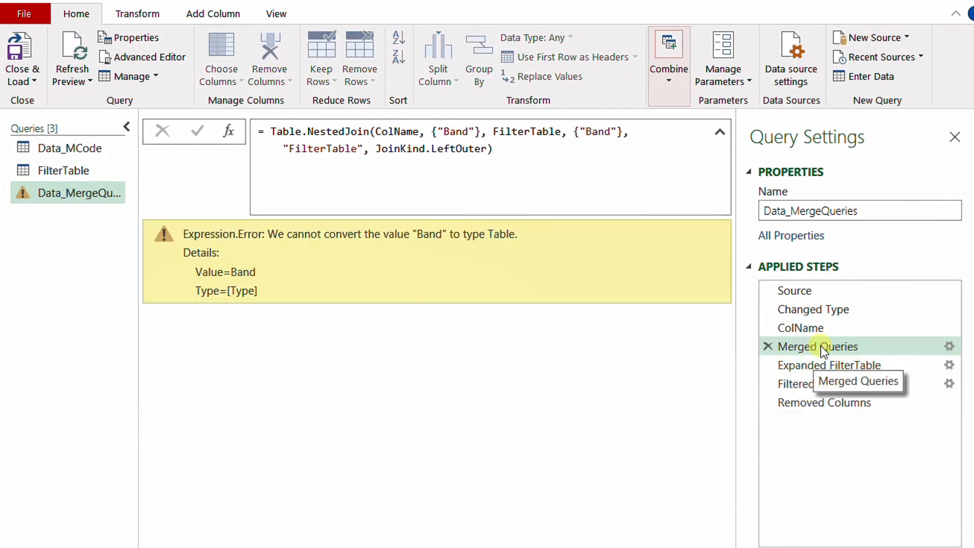
Replace ColName with #"Changed Type" as the first Table.NestedJoin argument in Merged Queries and commit the formula
{"action": "double_click", "coordinate": [379, 135]}
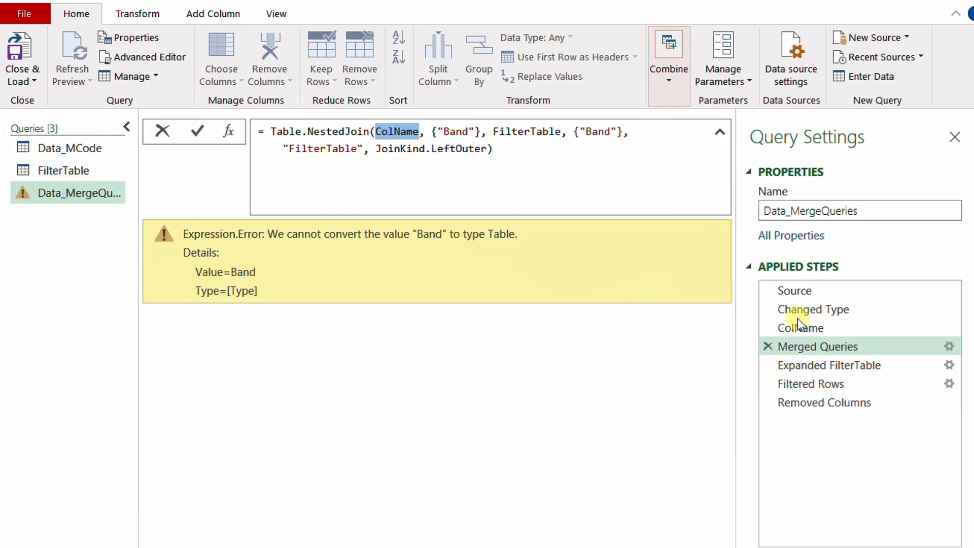
{"action": "type", "text": "#"}
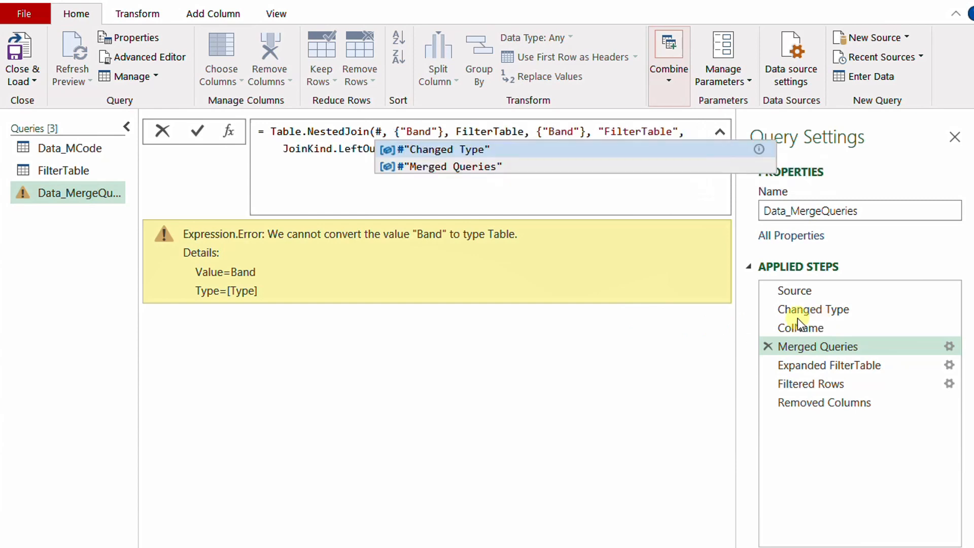
{"action": "left_click", "coordinate": [464, 150]}
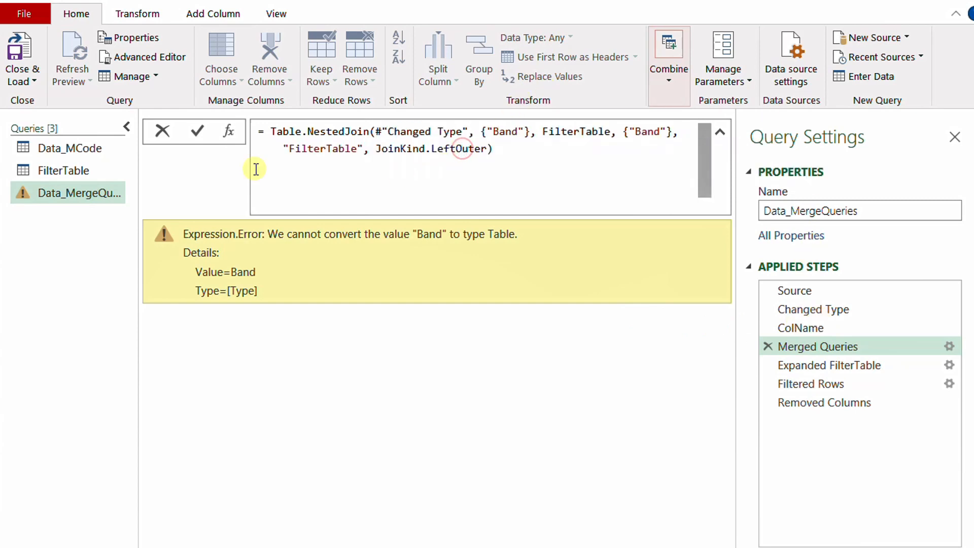
{"action": "left_click", "coordinate": [204, 133]}
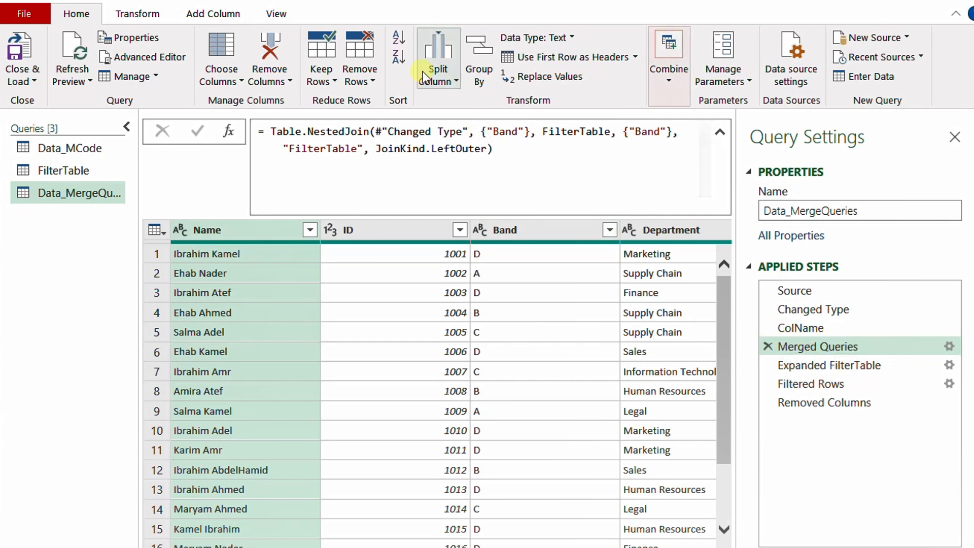
Replace both {"Band"} key arguments with ColName in the Merged Queries Table.NestedJoin formula and commit it
{"action": "left_click_drag", "start_coordinate": [481, 131], "coordinate": [528, 132]}
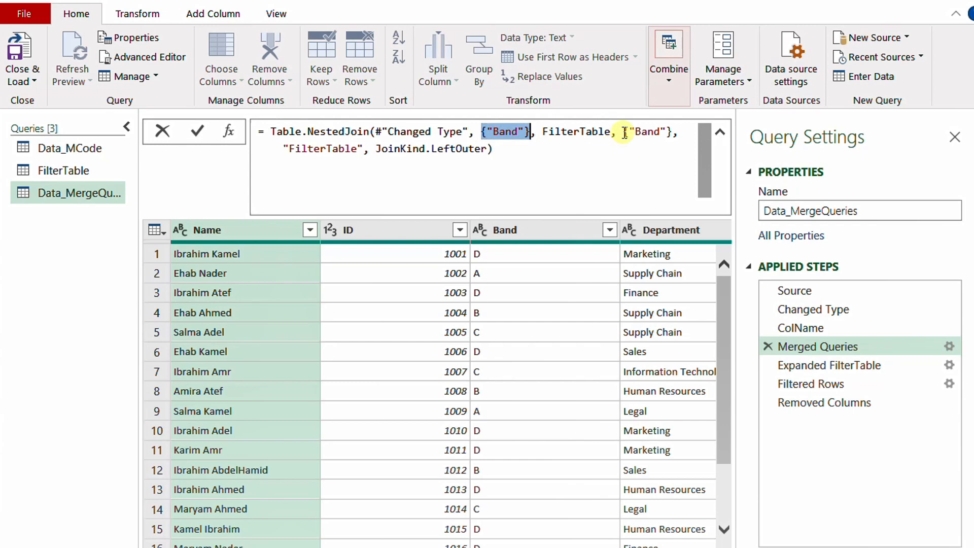
{"action": "left_click_drag", "start_coordinate": [624, 131], "coordinate": [671, 135]}
{"action": "left_click_drag", "start_coordinate": [480, 131], "coordinate": [530, 133]}
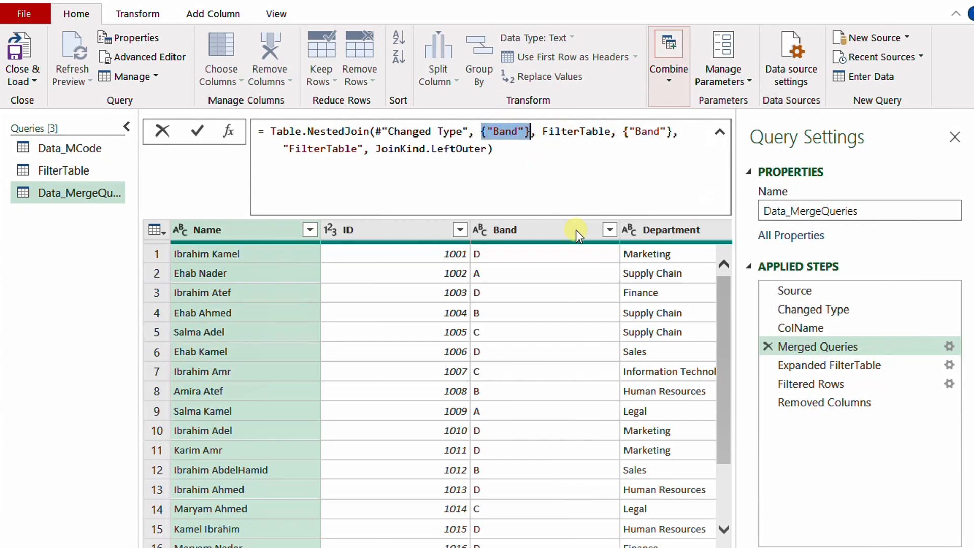
{"action": "type", "text": "ColName"}
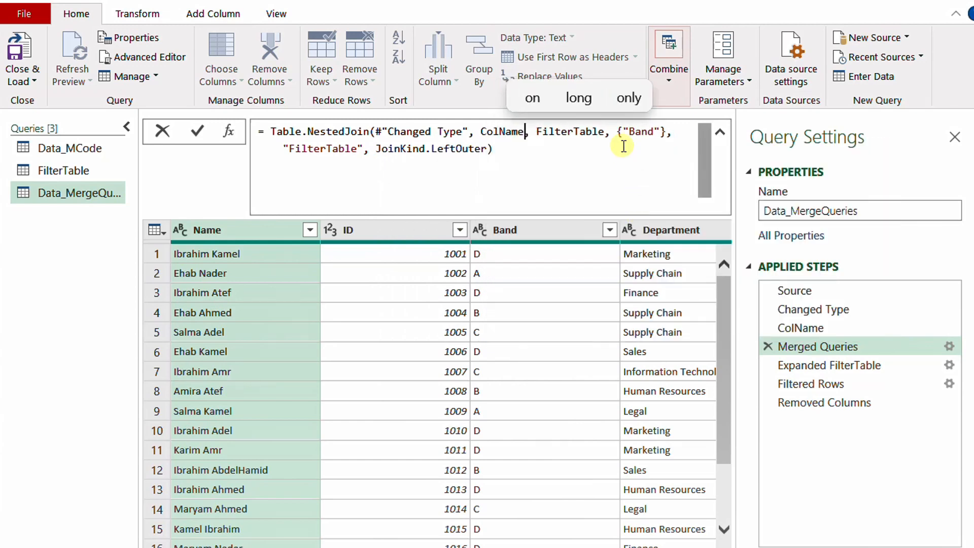
{"action": "left_click", "coordinate": [620, 131]}
{"action": "left_click_drag", "start_coordinate": [634, 132], "coordinate": [666, 132]}
{"action": "type", "text": "ColName"}
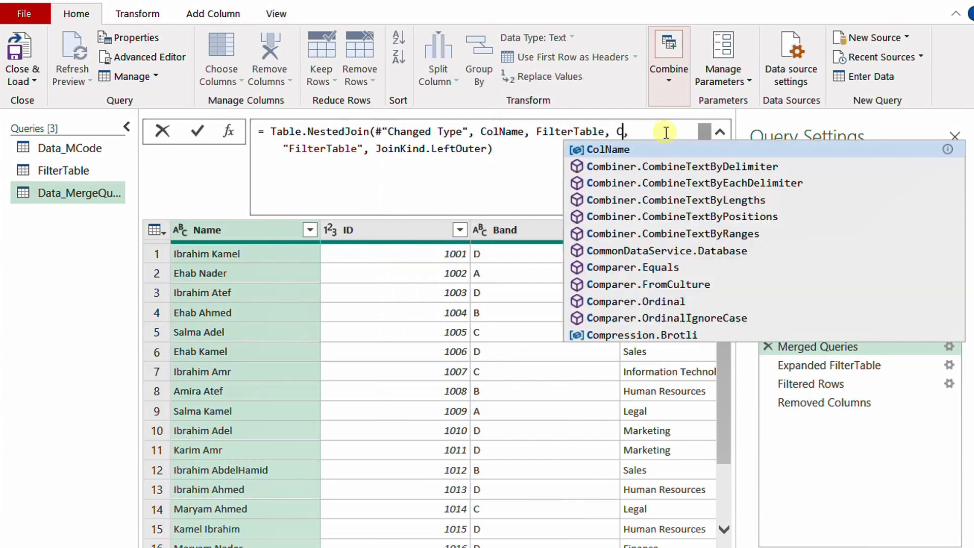
{"action": "left_click", "coordinate": [197, 131]}
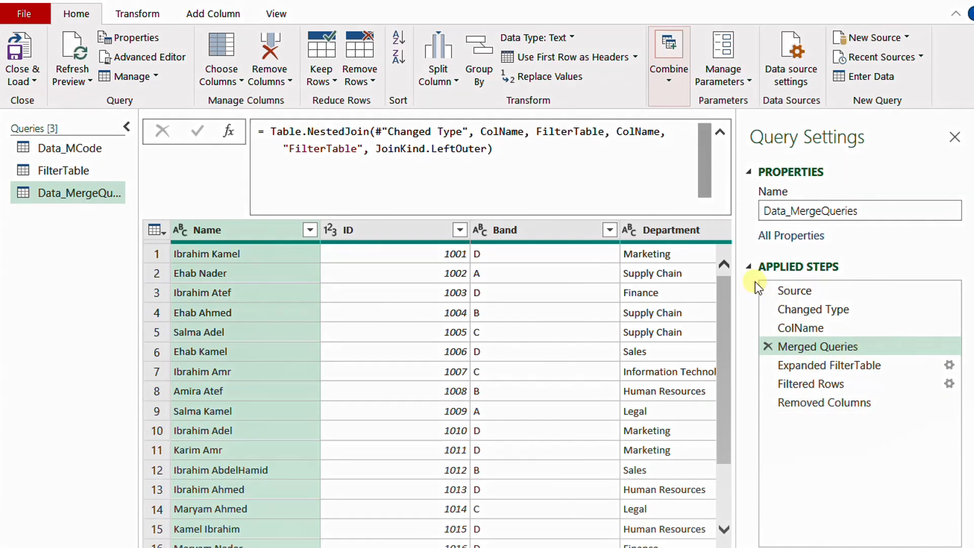
Preview the nested FilterTable tables in rows 1 and 4 of Merged Queries to compare matching and non-matching bands
{"action": "mouse_move", "coordinate": [755, 280]}
{"action": "left_mouse_down"}
{"action": "mouse_move", "coordinate": [834, 370]}
{"action": "mouse_move", "coordinate": [973, 427]}
{"action": "left_mouse_up"}
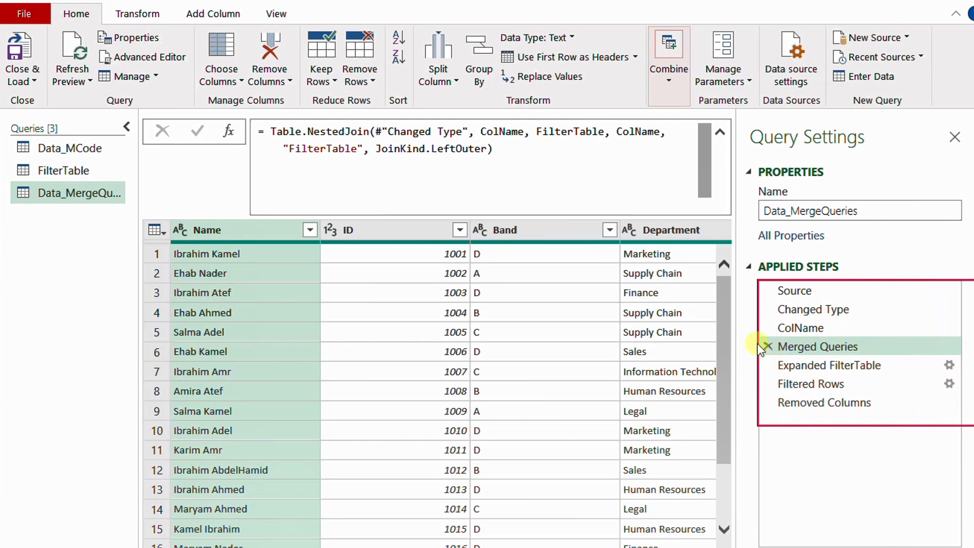
{"action": "mouse_move", "coordinate": [750, 333]}
{"action": "left_mouse_down"}
{"action": "mouse_move", "coordinate": [816, 361]}
{"action": "mouse_move", "coordinate": [908, 363]}
{"action": "left_mouse_up"}
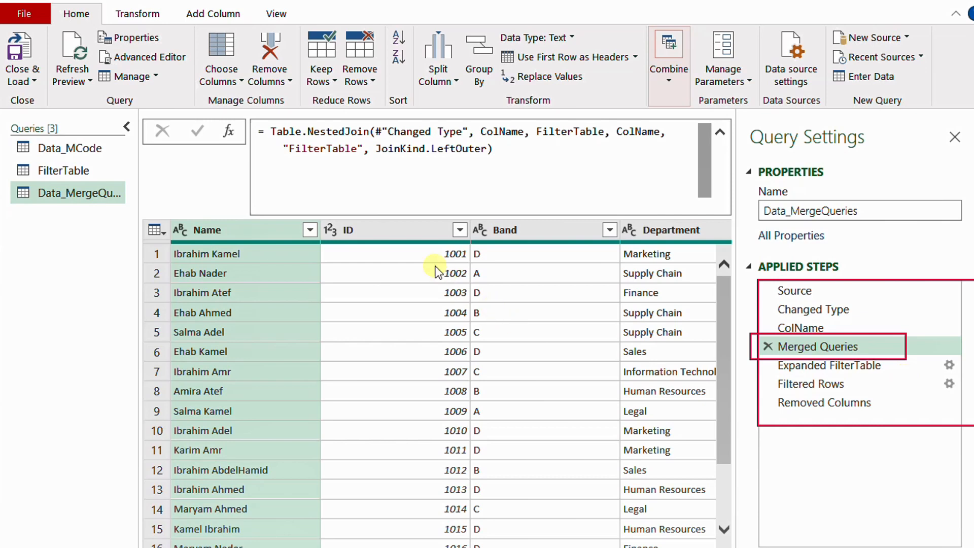
{"action": "left_click_drag", "start_coordinate": [390, 160], "coordinate": [500, 162]}
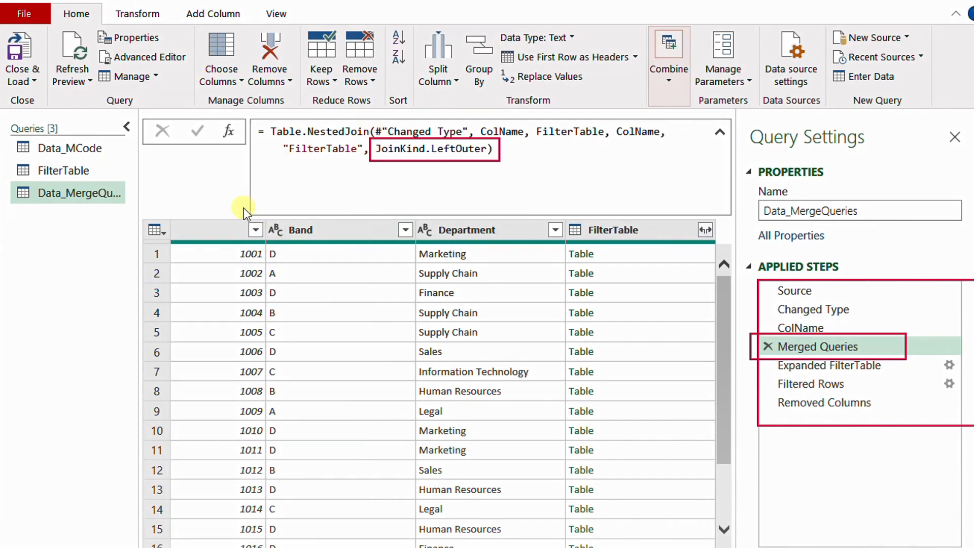
{"action": "left_click_drag", "start_coordinate": [244, 208], "coordinate": [393, 364]}
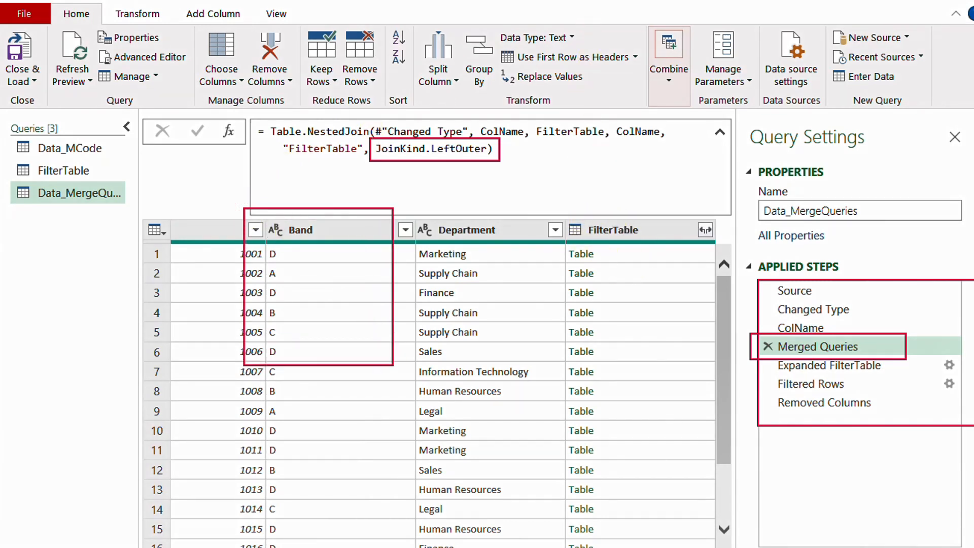
{"action": "left_click", "coordinate": [674, 258]}
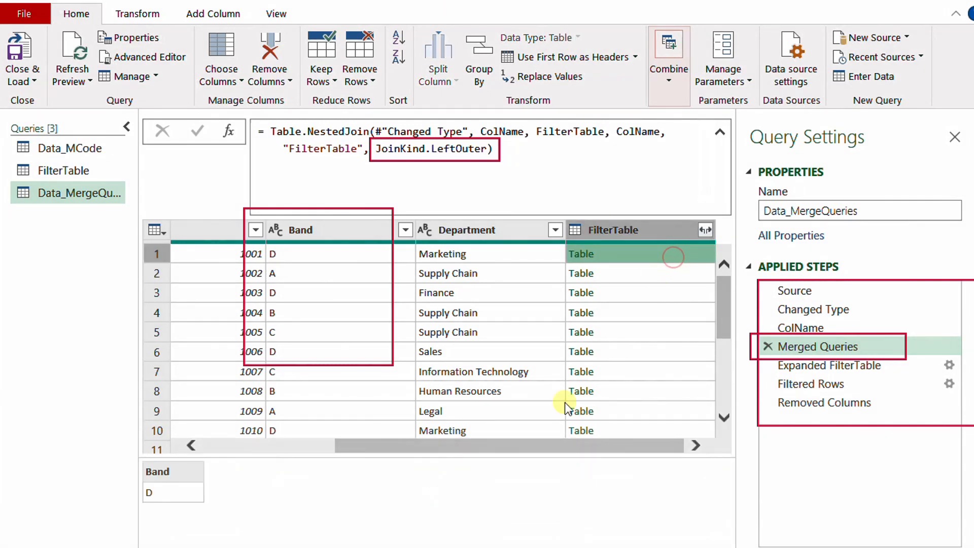
{"action": "left_click", "coordinate": [669, 312]}
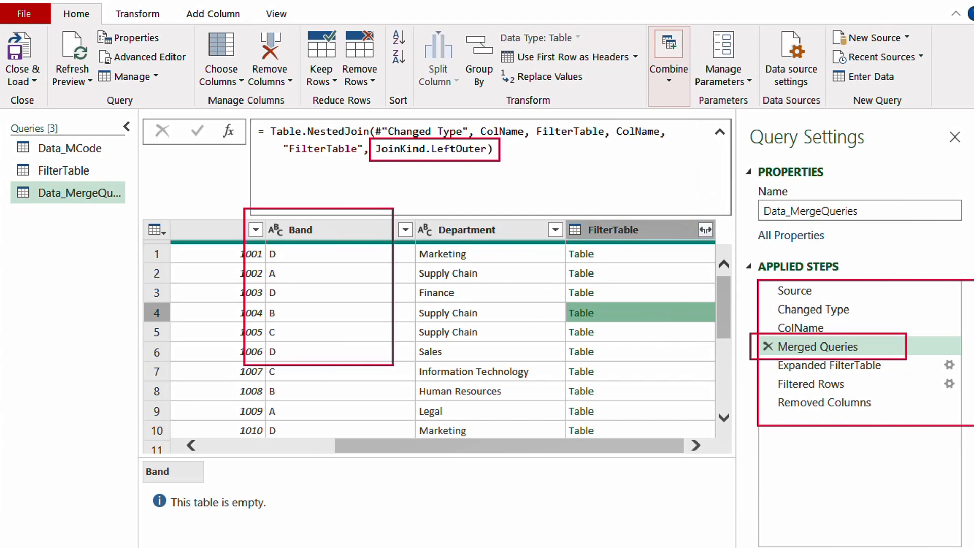
Change the join kind in the Merged Queries formula to JoinKind.RightOuter and commit it
{"action": "left_click_drag", "start_coordinate": [376, 148], "coordinate": [486, 148]}
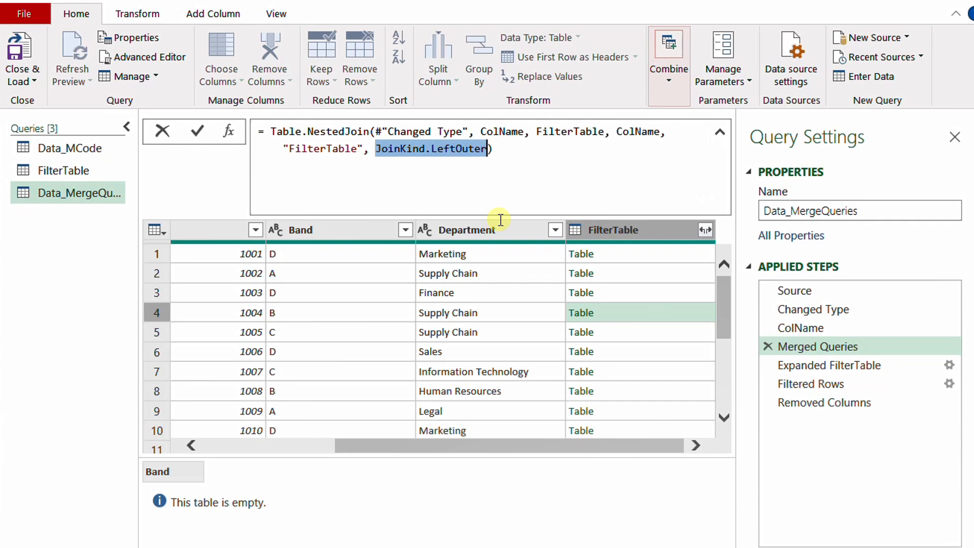
{"action": "type", "text": "Righ"}
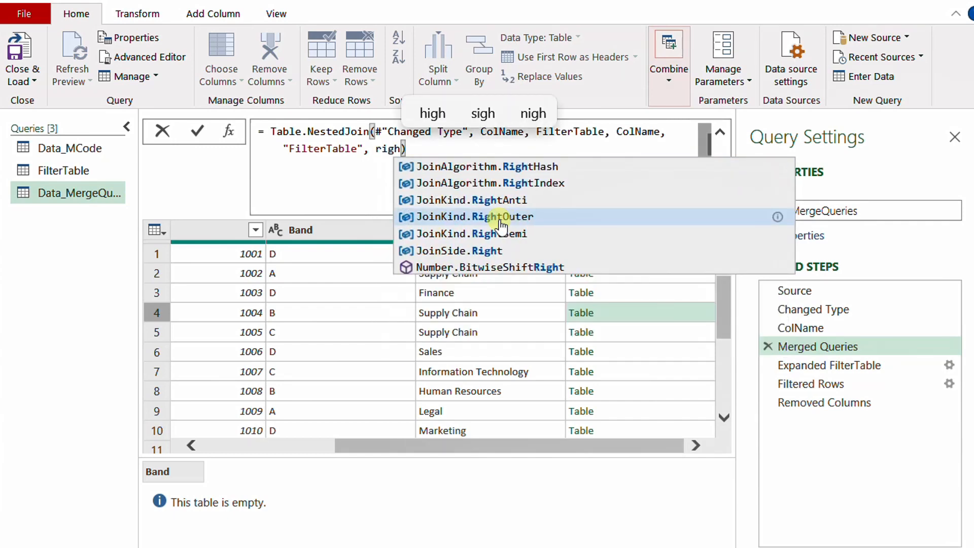
{"action": "left_click", "coordinate": [499, 218]}
{"action": "left_click", "coordinate": [202, 136]}
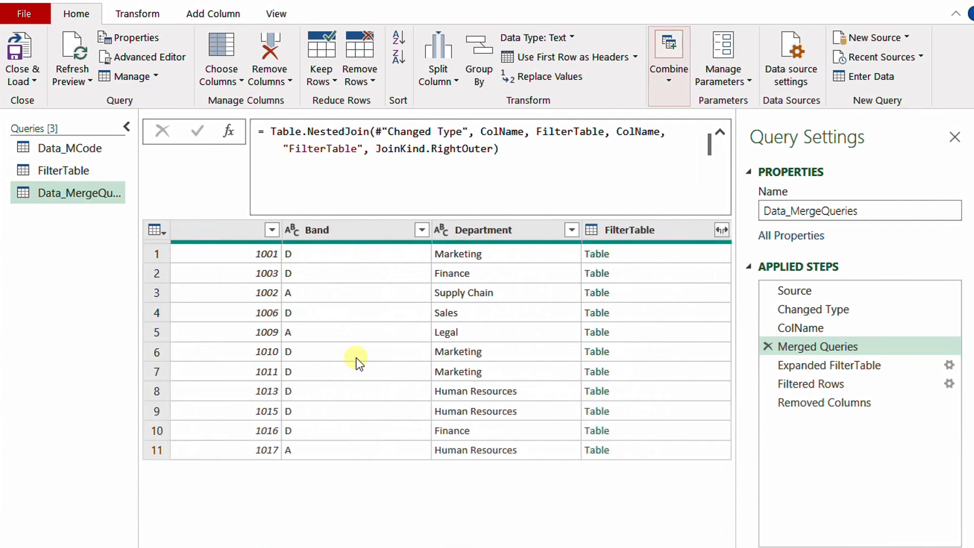
Preview the nested FilterTable tables in the first six rows of the right outer join result
{"action": "left_click", "coordinate": [657, 253]}
{"action": "left_click", "coordinate": [661, 274]}
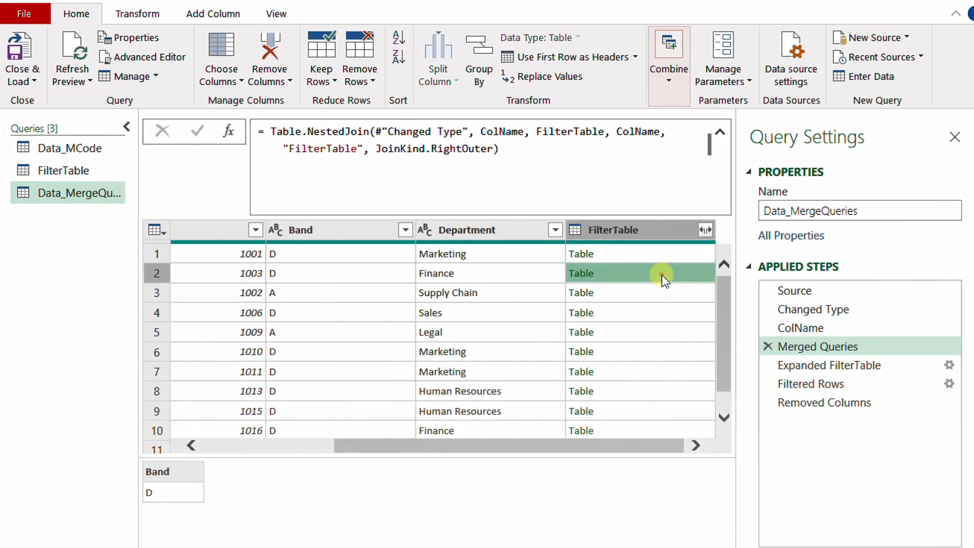
{"action": "left_click", "coordinate": [661, 294]}
{"action": "left_click", "coordinate": [657, 314]}
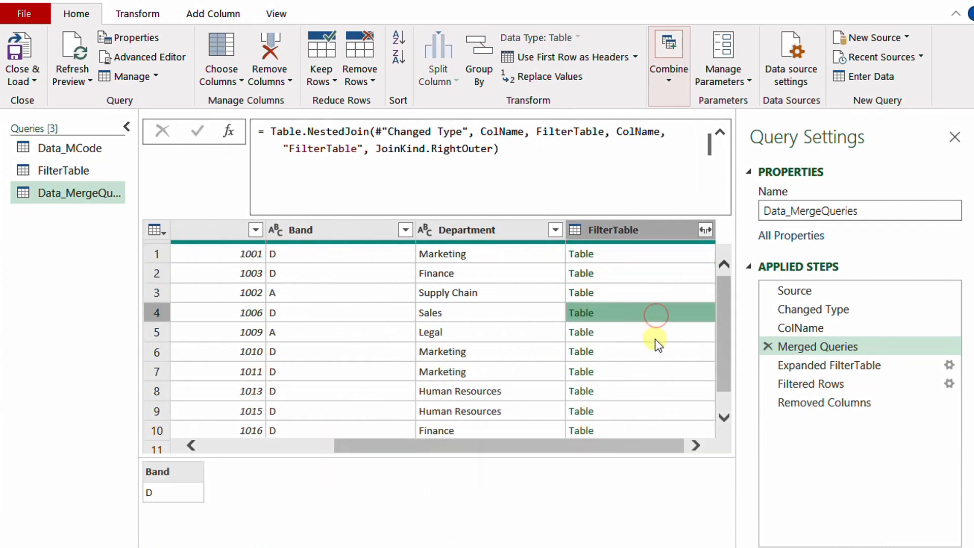
{"action": "left_click", "coordinate": [656, 335]}
{"action": "left_click", "coordinate": [656, 354]}
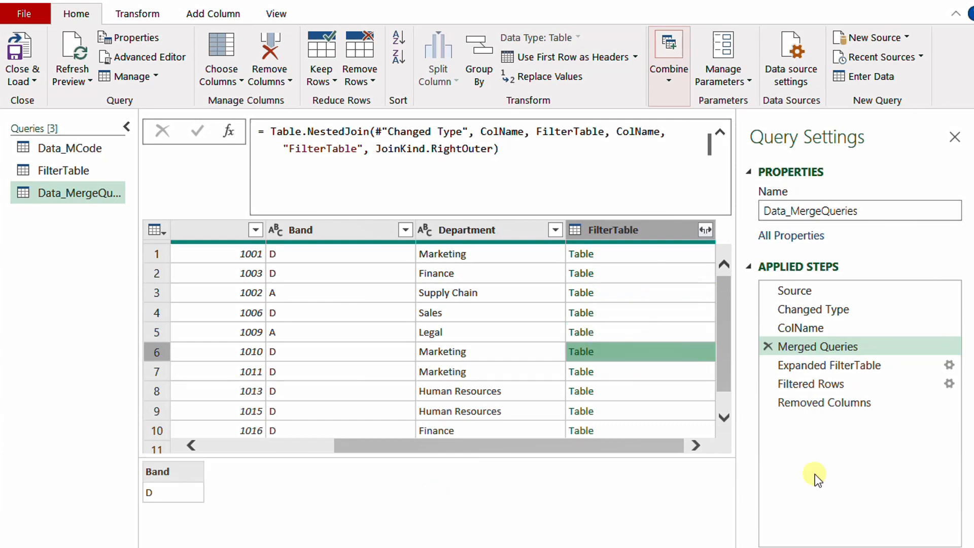
Delete the Expanded FilterTable step and every applied step after it from the Data_MergeQueries query
{"action": "left_click", "coordinate": [819, 367]}
{"action": "right_click", "coordinate": [815, 370]}
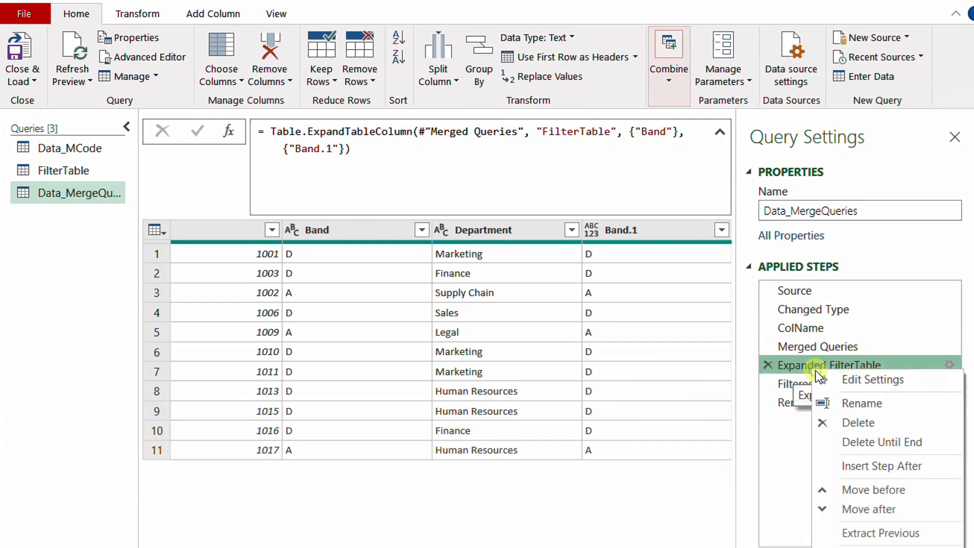
{"action": "left_click", "coordinate": [860, 437]}
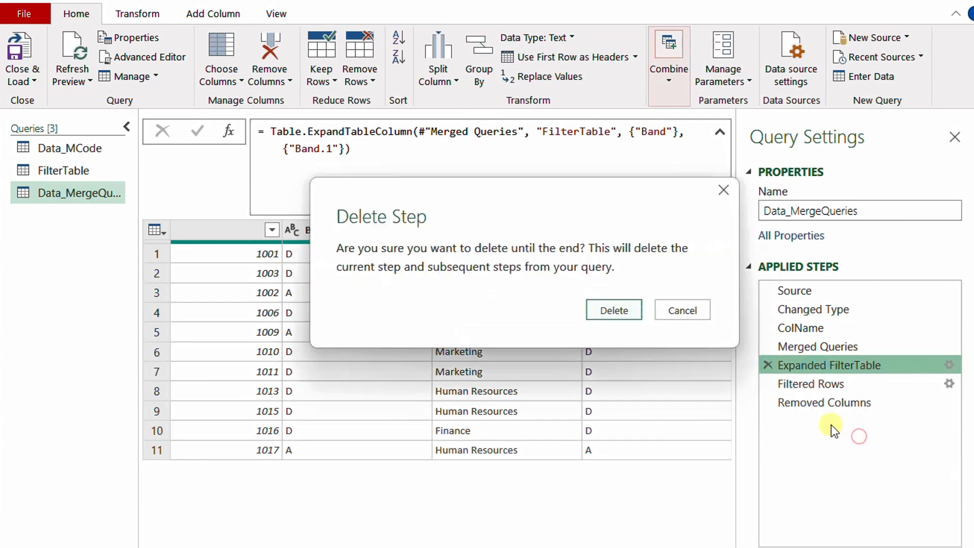
{"action": "left_click", "coordinate": [615, 314]}
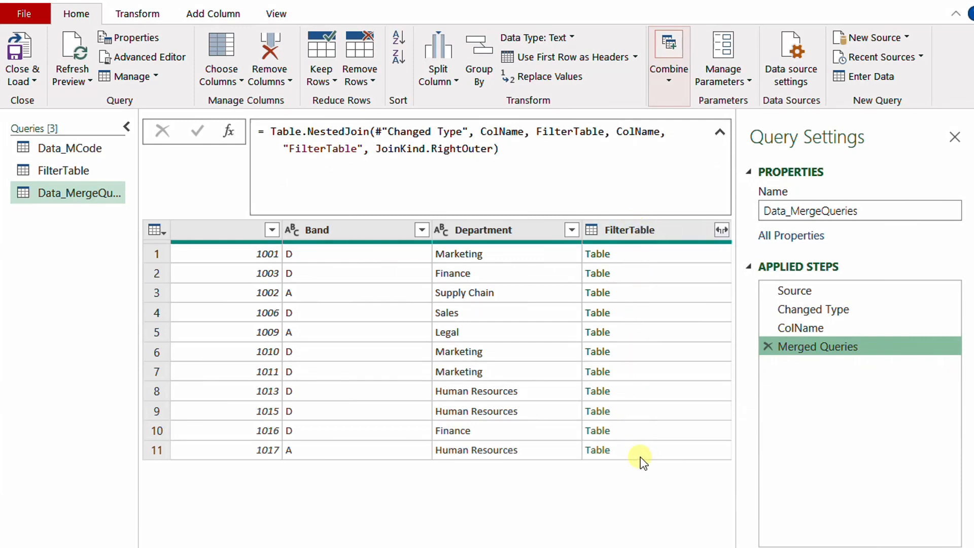
Close the query editor and load Data_MergeQueries as a table into the existing worksheet at cell O3
{"action": "left_click", "coordinate": [30, 79]}
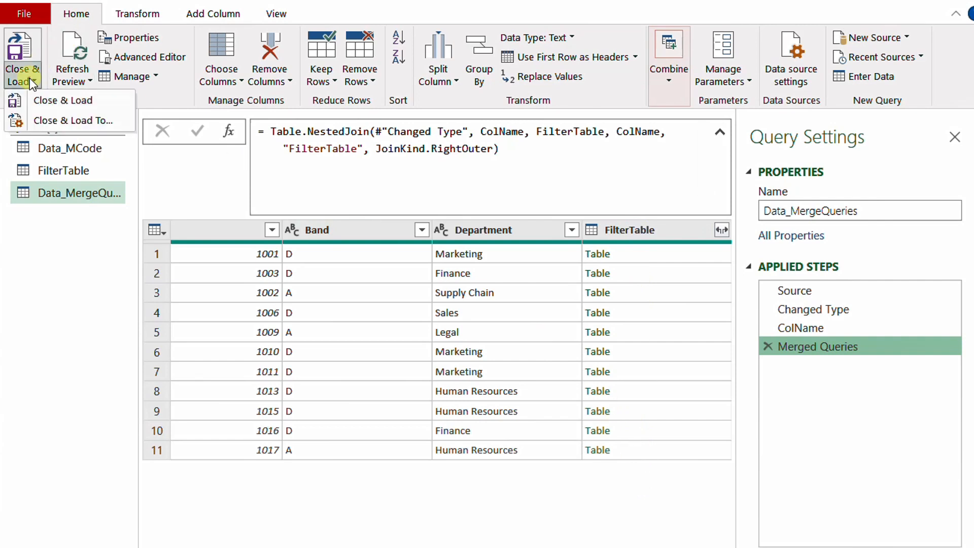
{"action": "left_click", "coordinate": [62, 118]}
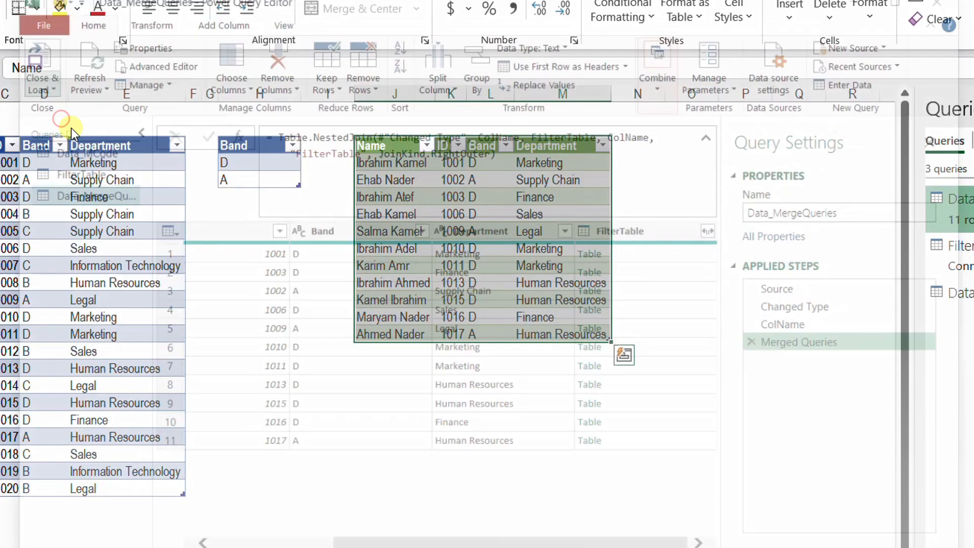
{"action": "left_click", "coordinate": [785, 354]}
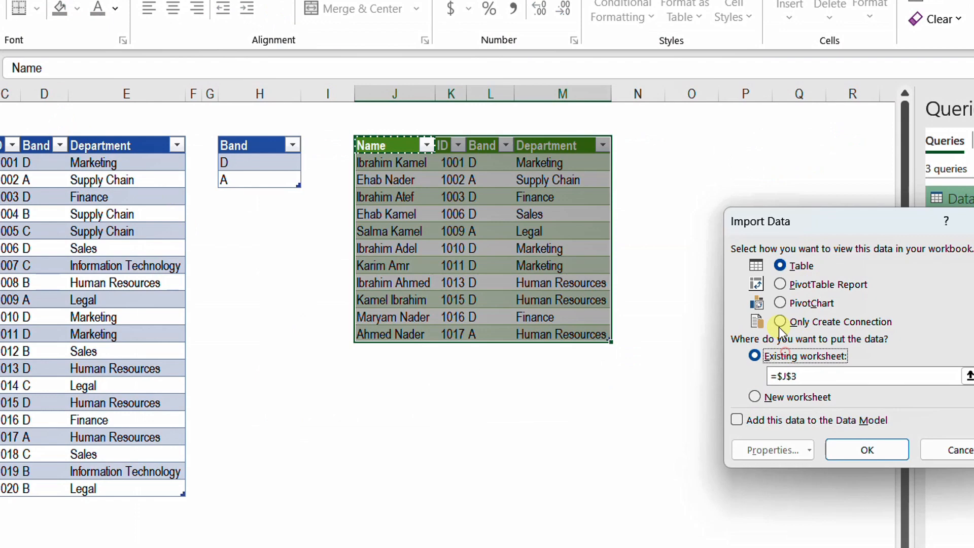
{"action": "left_click", "coordinate": [688, 147]}
{"action": "left_click", "coordinate": [856, 455]}
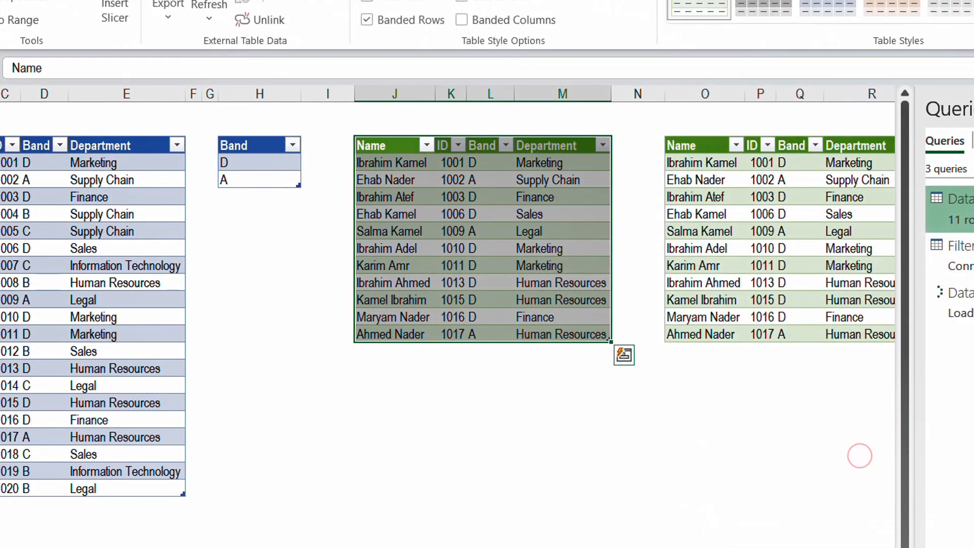
Change the first Band value in the filter table to lowercase d and refresh all queries
{"action": "scroll", "coordinate": [715, 447], "scroll_direction": "right", "scroll_amount": 2}
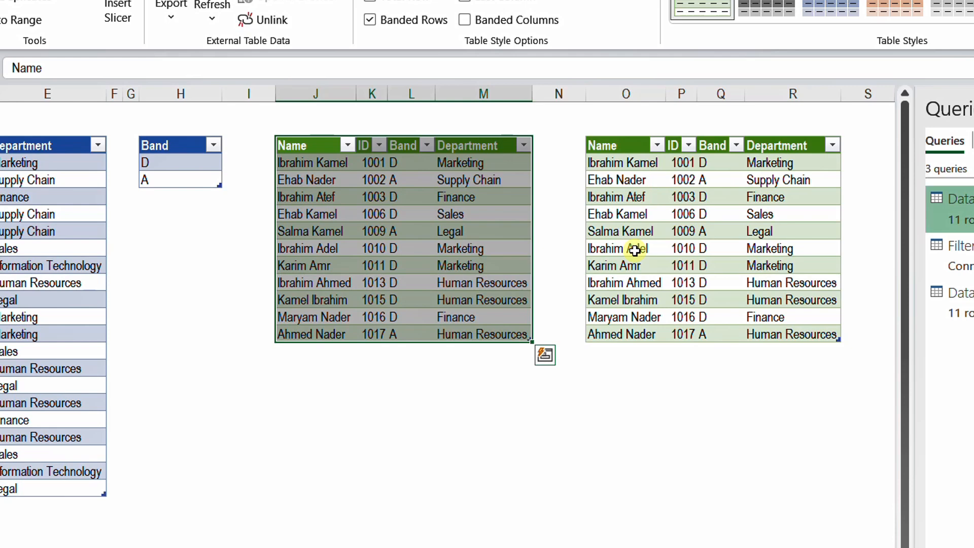
{"action": "left_click", "coordinate": [168, 161]}
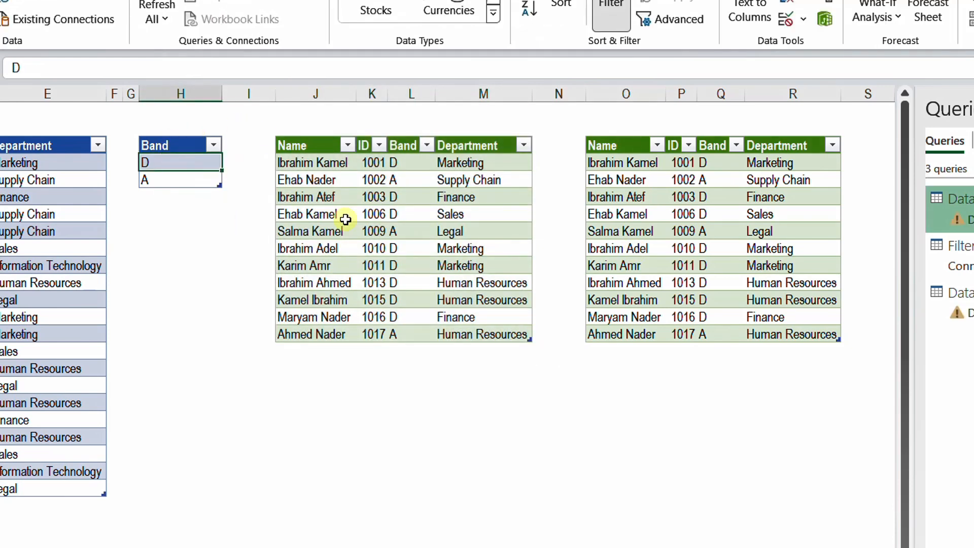
{"action": "type", "text": "d"}
{"action": "key", "text": "Return"}
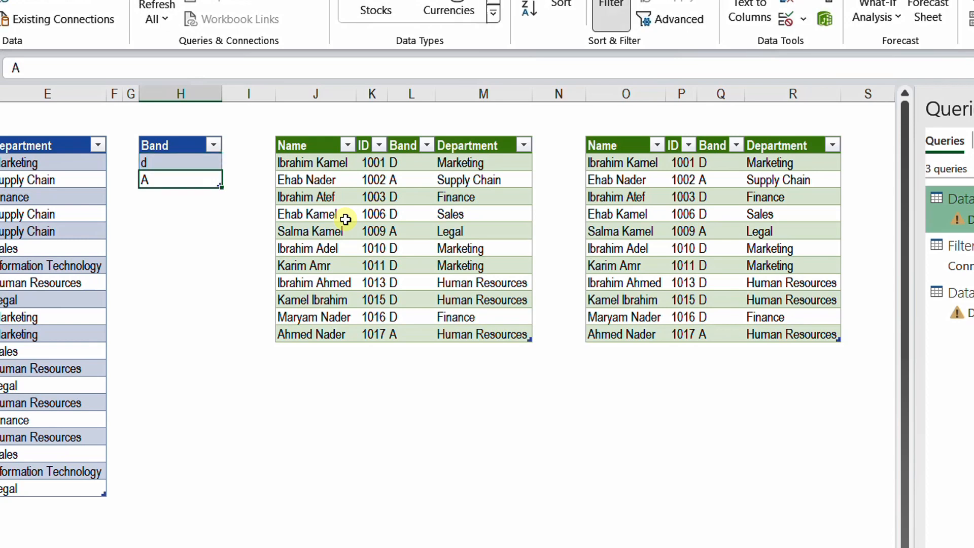
{"action": "left_click", "coordinate": [164, 5]}
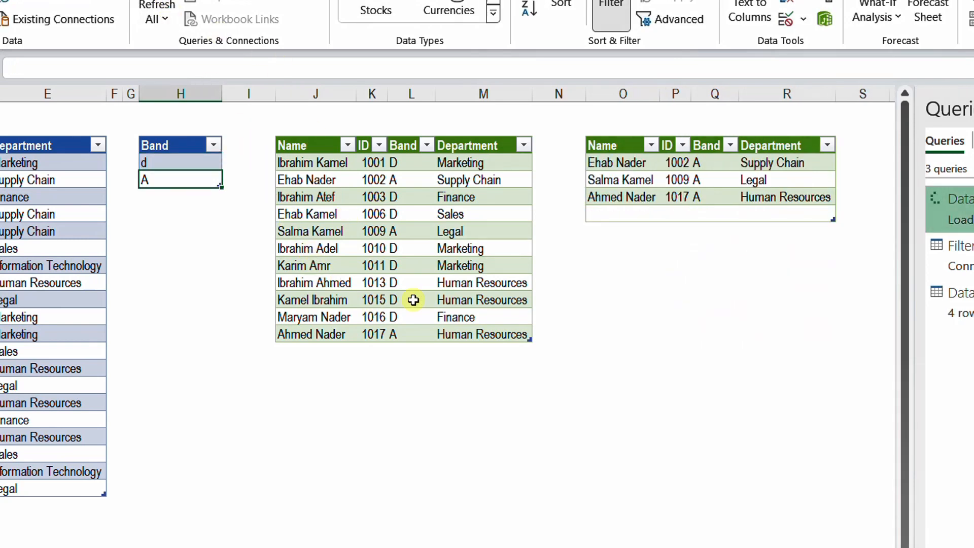